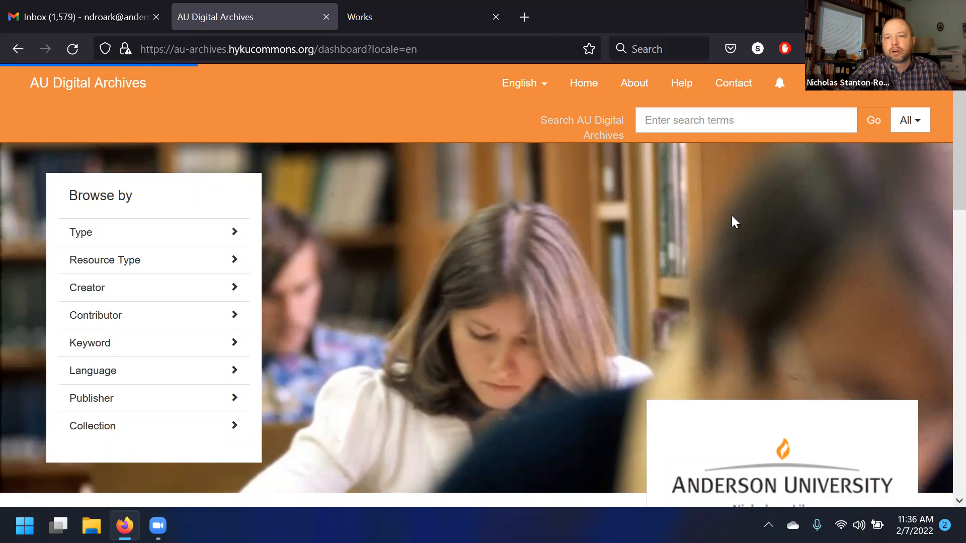
- Review the repository dashboard statistics and administrative set summary
{"action": "scroll", "coordinate": [583, 221], "scroll_direction": "down", "scroll_amount": 3}
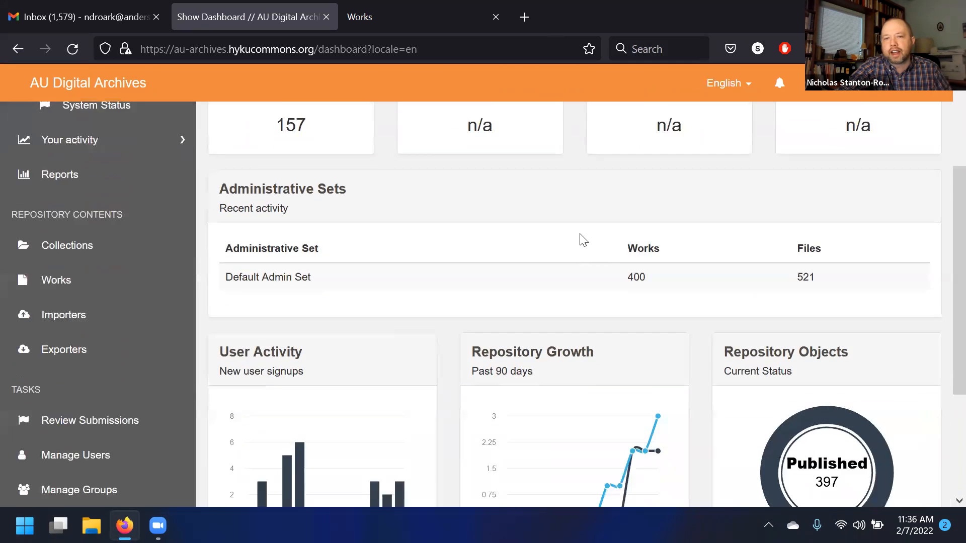
{"action": "scroll", "coordinate": [579, 237], "scroll_direction": "up", "scroll_amount": 3}
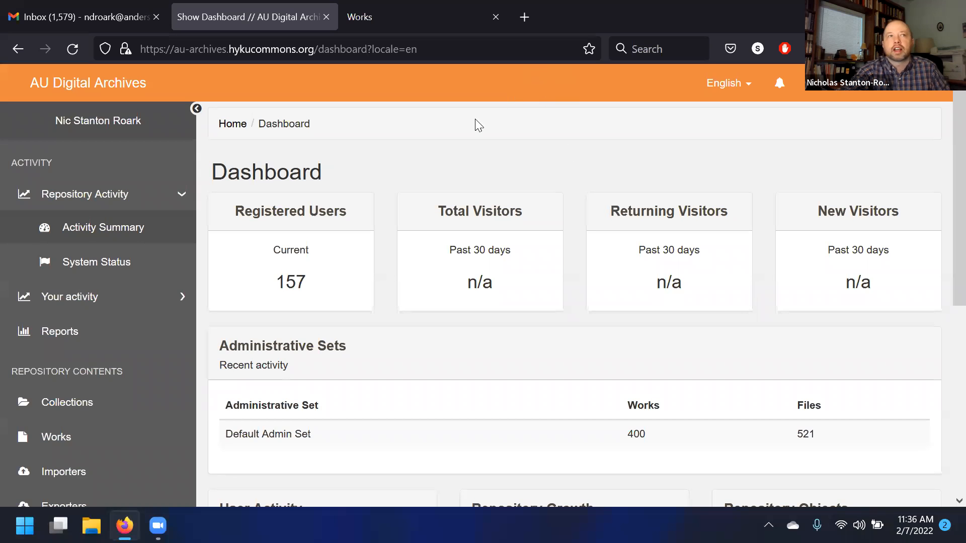
{"action": "scroll", "coordinate": [340, 205], "scroll_direction": "down", "scroll_amount": 3}
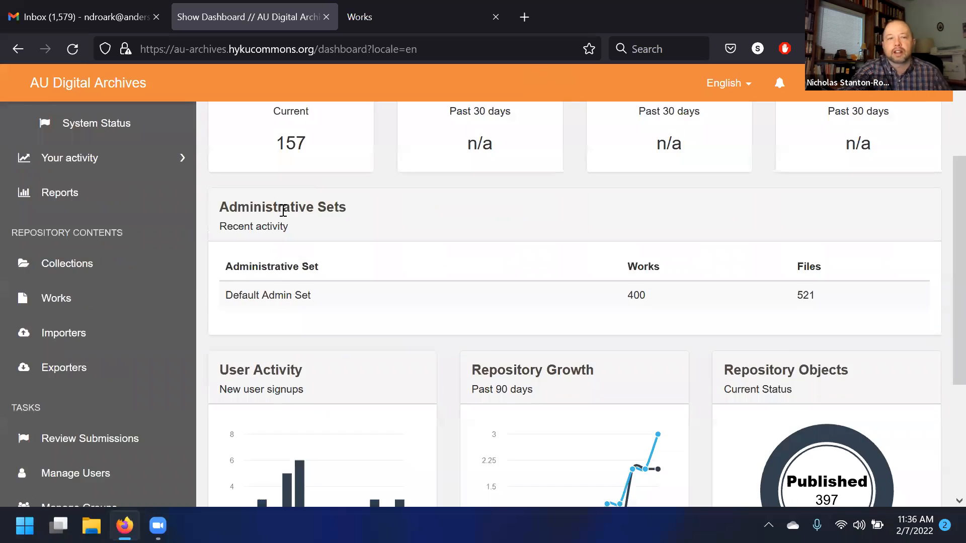
{"action": "scroll", "coordinate": [309, 255], "scroll_direction": "up", "scroll_amount": 1}
{"action": "scroll", "coordinate": [347, 283], "scroll_direction": "up", "scroll_amount": 2}
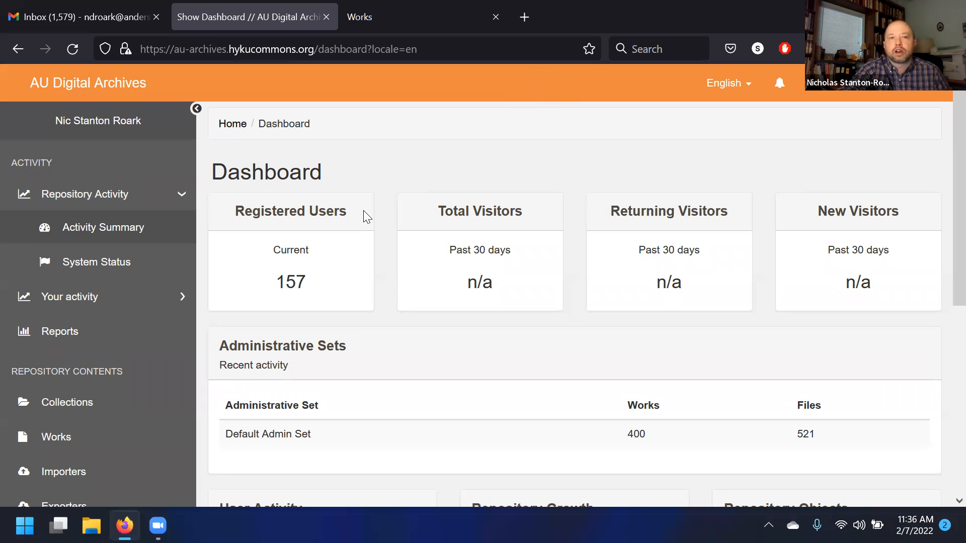
{"action": "scroll", "coordinate": [358, 182], "scroll_direction": "down", "scroll_amount": 2}
{"action": "scroll", "coordinate": [358, 179], "scroll_direction": "up", "scroll_amount": 2}
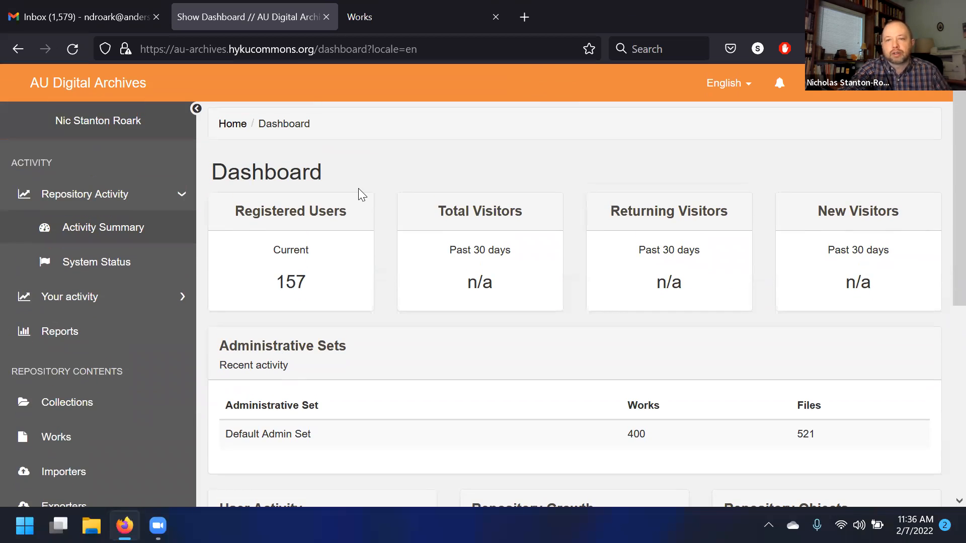
{"action": "scroll", "coordinate": [359, 188], "scroll_direction": "down", "scroll_amount": 2}
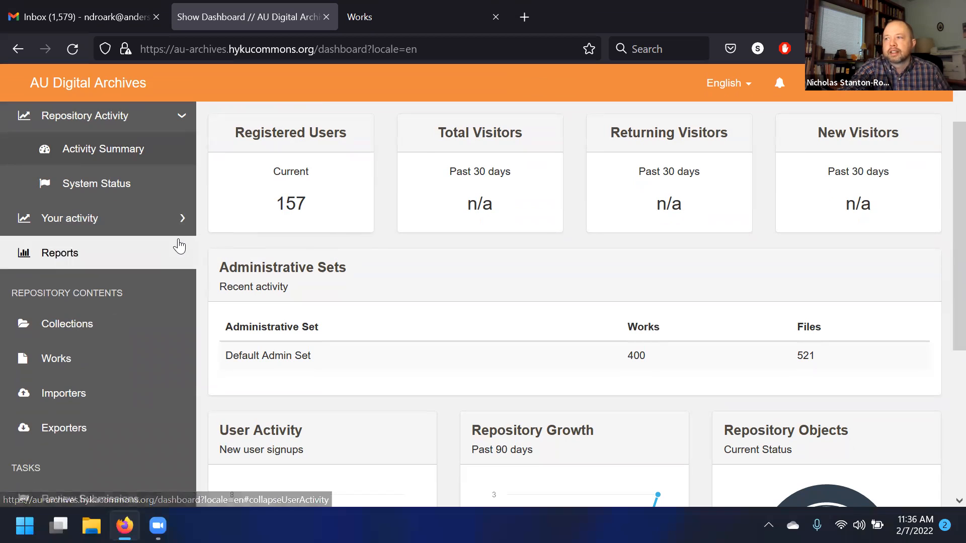
{"action": "scroll", "coordinate": [569, 174], "scroll_direction": "up", "scroll_amount": 2}
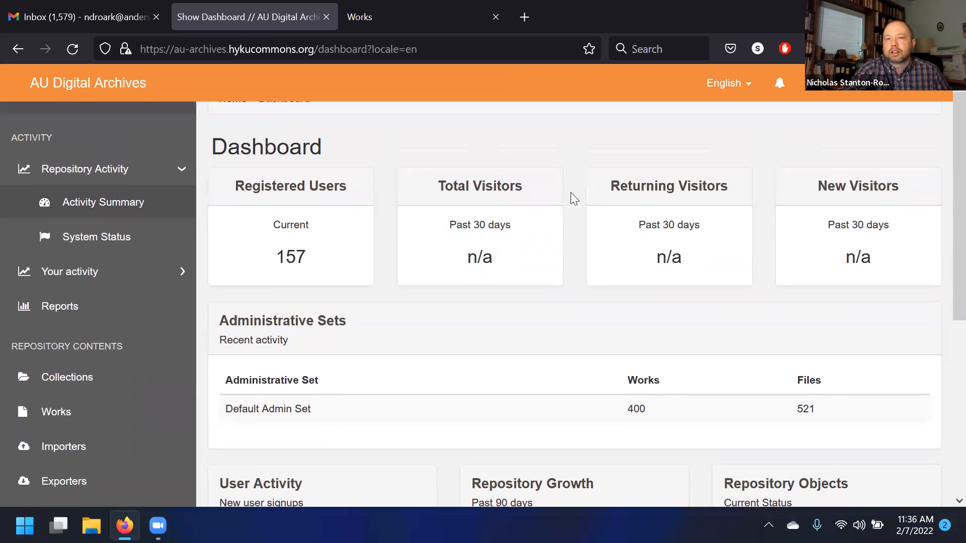
{"action": "scroll", "coordinate": [581, 170], "scroll_direction": "down", "scroll_amount": 2}
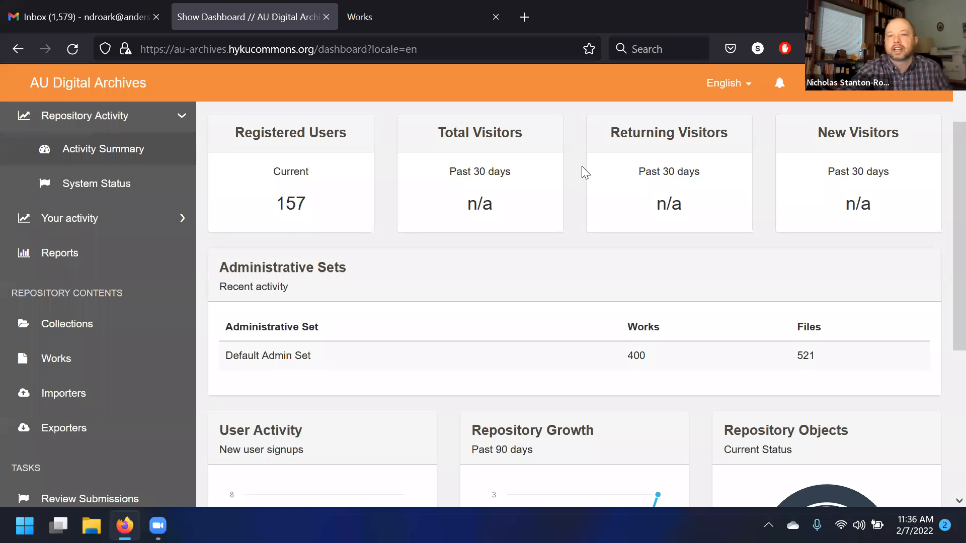
{"action": "scroll", "coordinate": [584, 172], "scroll_direction": "up", "scroll_amount": 2}
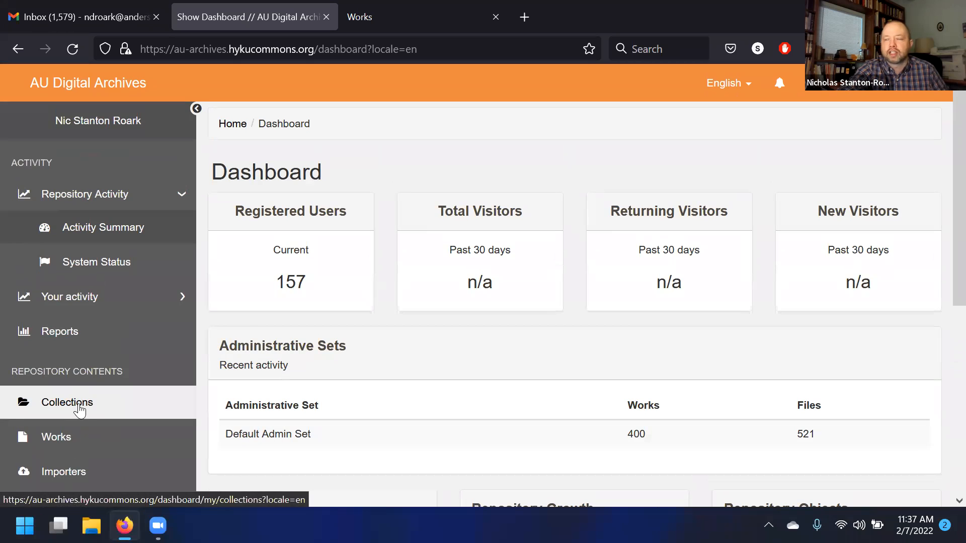
{"action": "scroll", "coordinate": [95, 363], "scroll_direction": "down", "scroll_amount": 2}
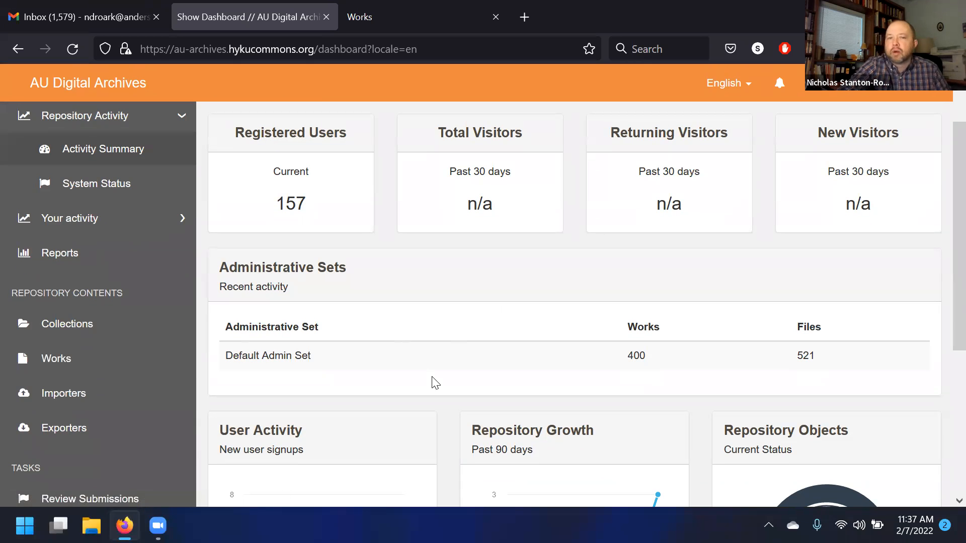
{"action": "scroll", "coordinate": [395, 276], "scroll_direction": "up", "scroll_amount": 2}
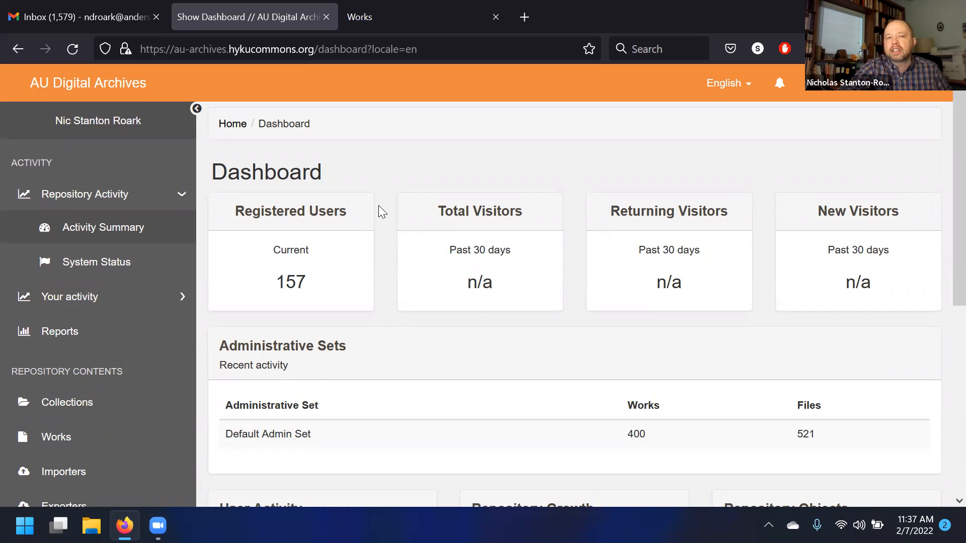
{"action": "scroll", "coordinate": [130, 399], "scroll_direction": "down", "scroll_amount": 2}
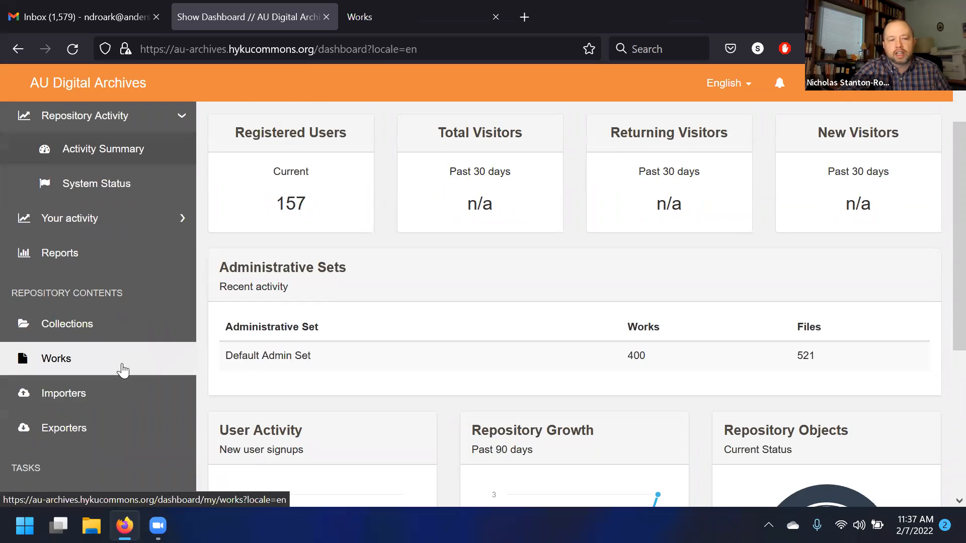
- Open the collections list, switch to All Collections and go to its second page
{"action": "left_click", "coordinate": [135, 337]}
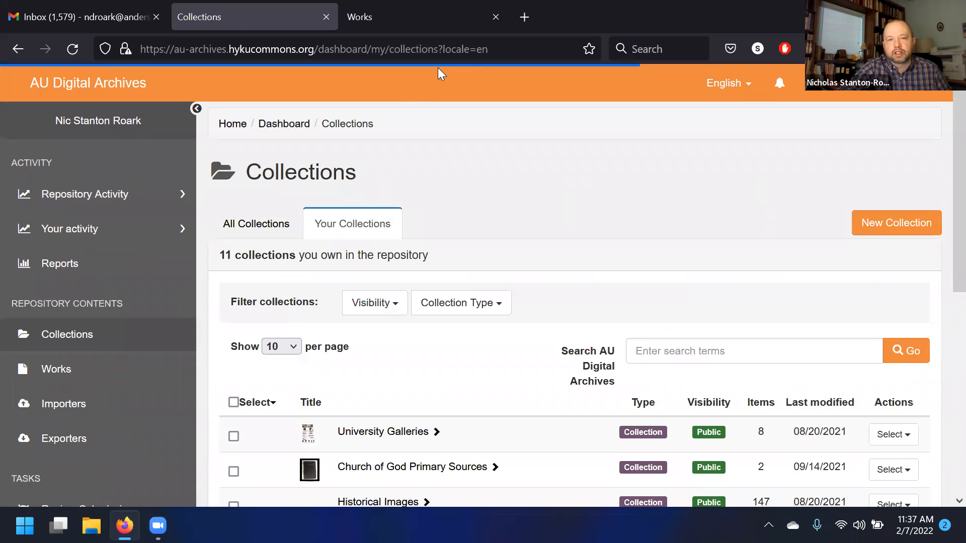
{"action": "left_click", "coordinate": [267, 242]}
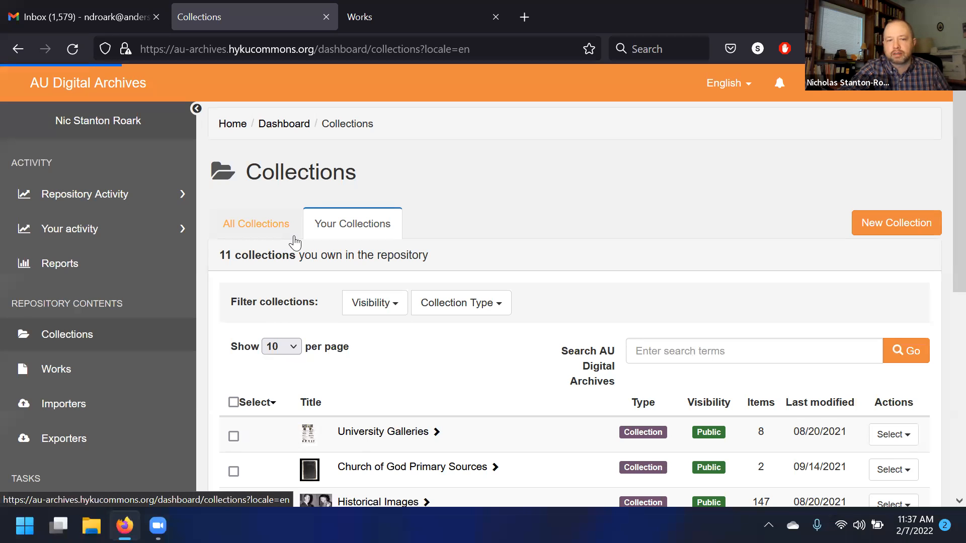
{"action": "scroll", "coordinate": [377, 429], "scroll_direction": "down", "scroll_amount": 7}
{"action": "left_click", "coordinate": [380, 423]}
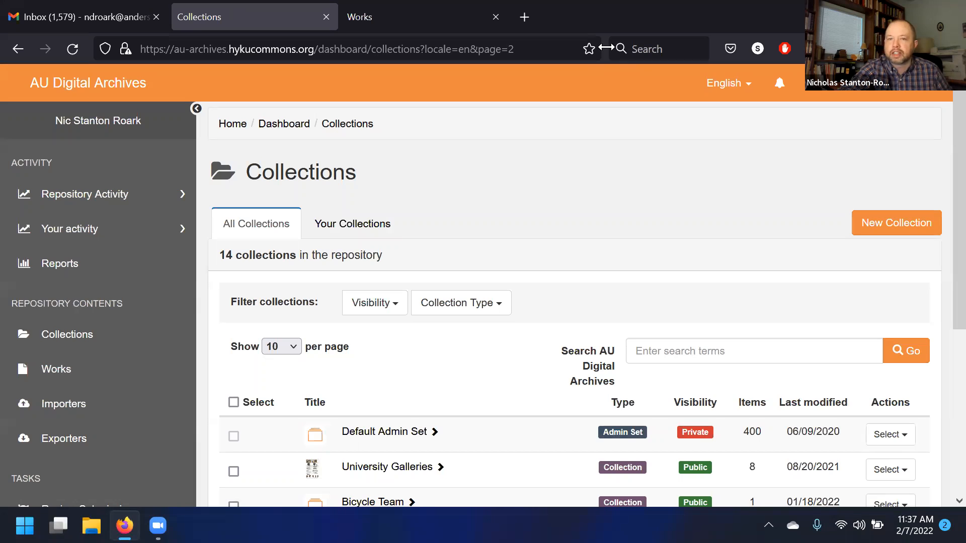
- Open the Default Admin Set for editing
{"action": "scroll", "coordinate": [600, 204], "scroll_direction": "down", "scroll_amount": 3}
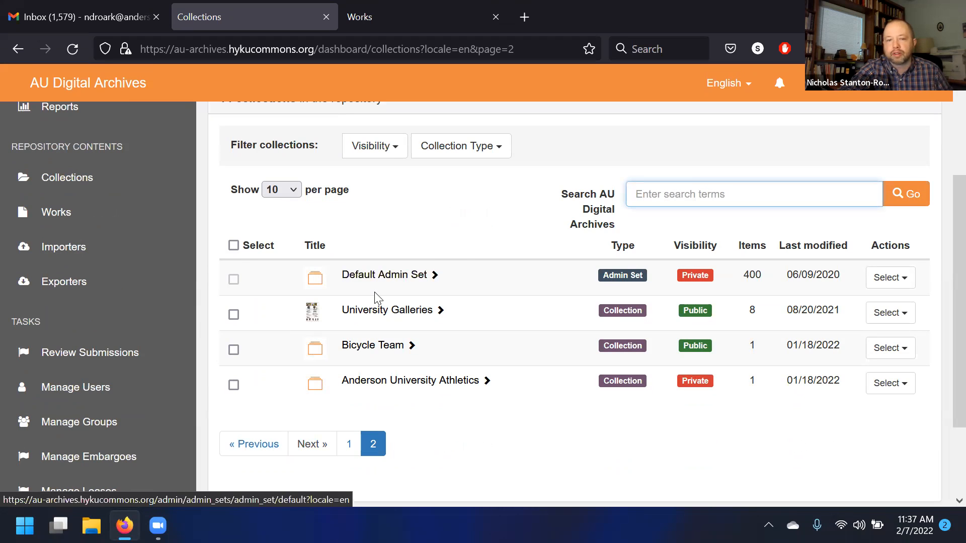
{"action": "left_click", "coordinate": [873, 286]}
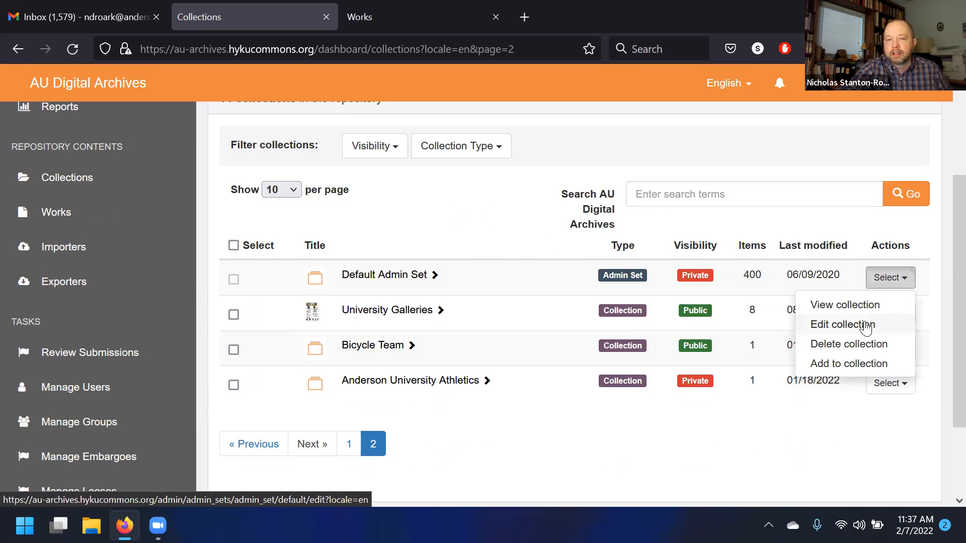
{"action": "left_click", "coordinate": [459, 259]}
{"action": "scroll", "coordinate": [459, 259], "scroll_direction": "up", "scroll_amount": 3}
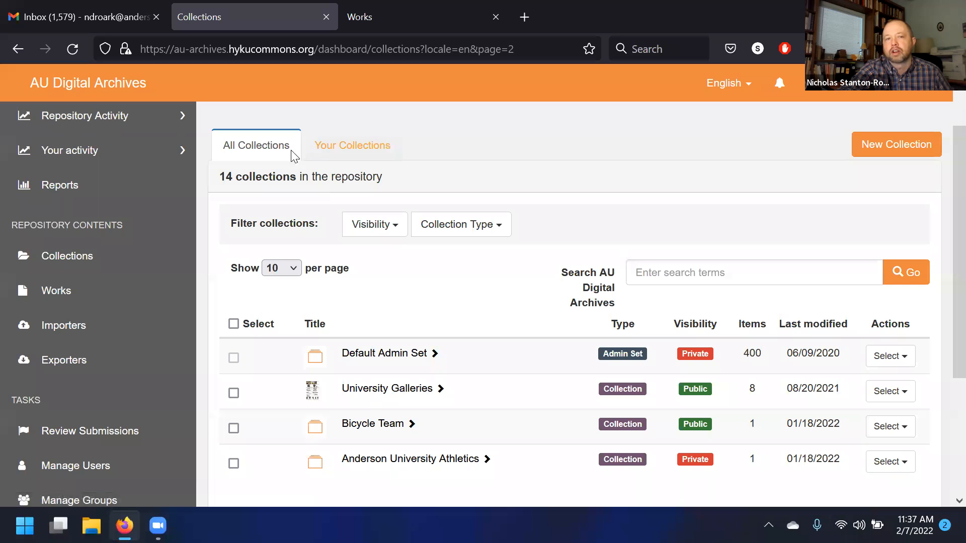
{"action": "scroll", "coordinate": [262, 148], "scroll_direction": "down", "scroll_amount": 3}
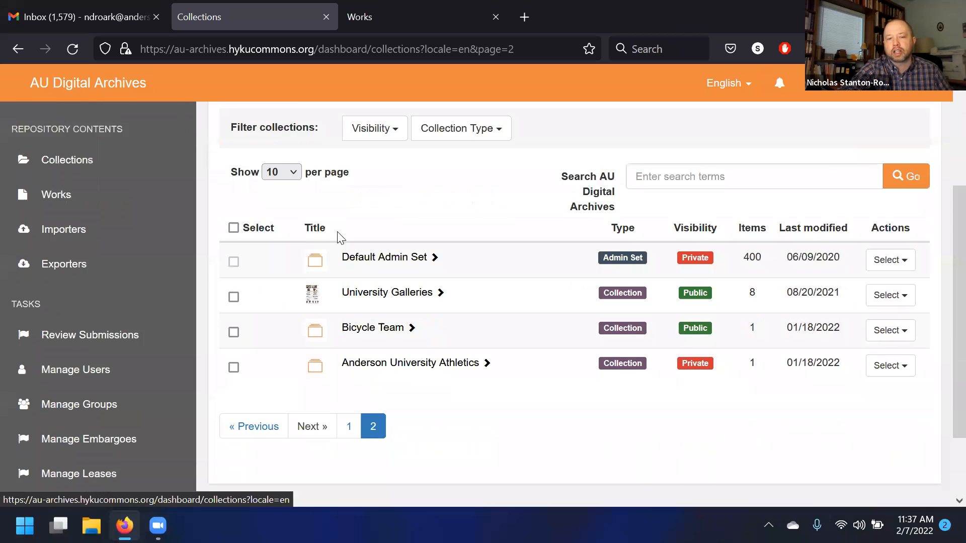
{"action": "left_click", "coordinate": [898, 201]}
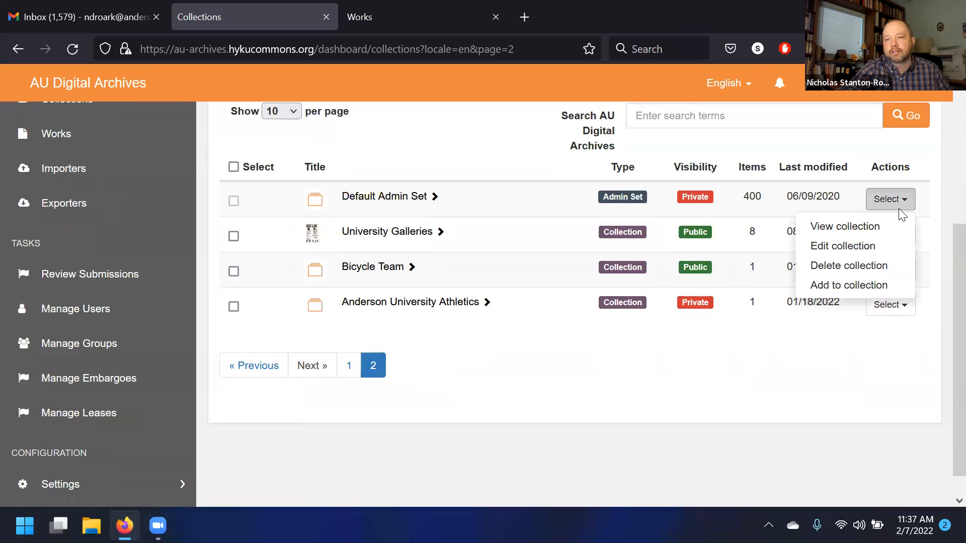
{"action": "left_click", "coordinate": [856, 246]}
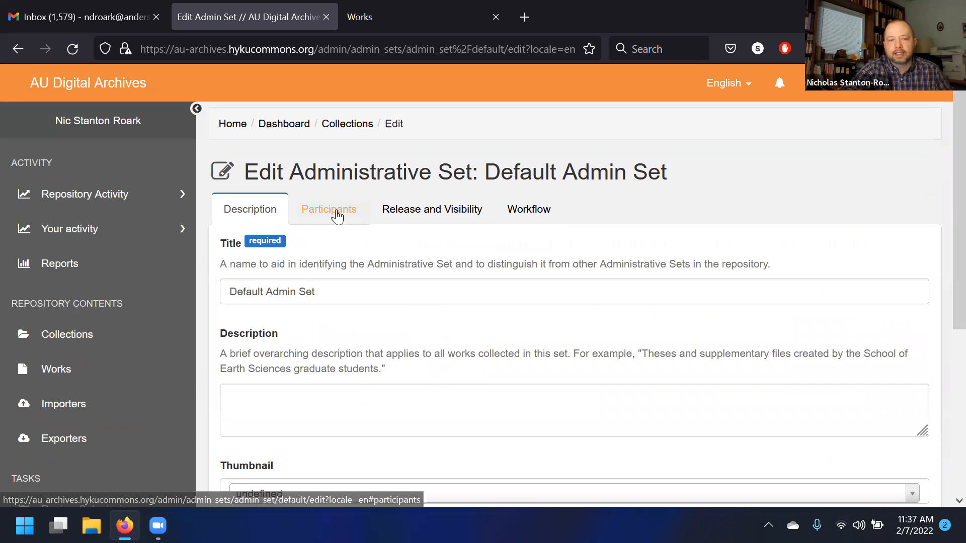
- On the Release and Visibility tab, try the release options from no embargoes through each depositor embargo choice
{"action": "left_click", "coordinate": [405, 218]}
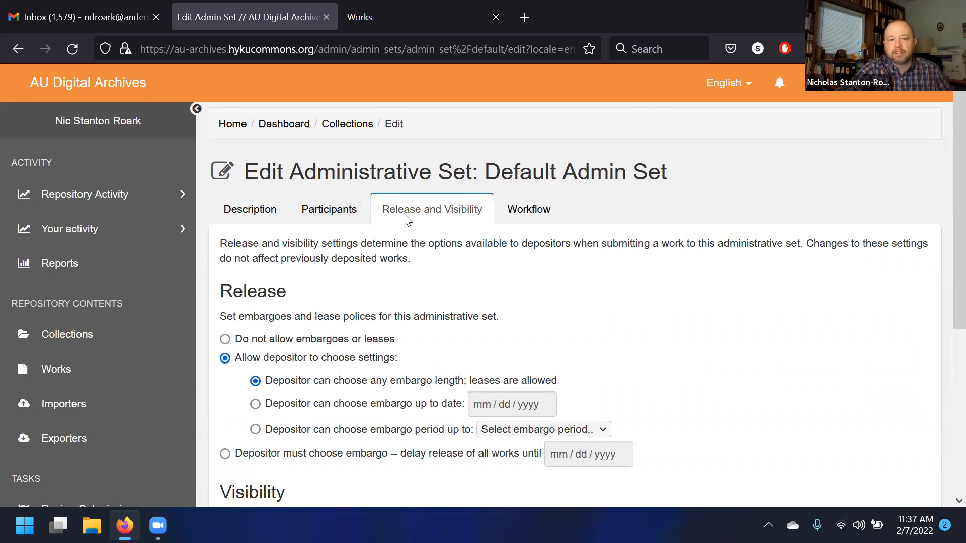
{"action": "scroll", "coordinate": [388, 227], "scroll_direction": "down", "scroll_amount": 3}
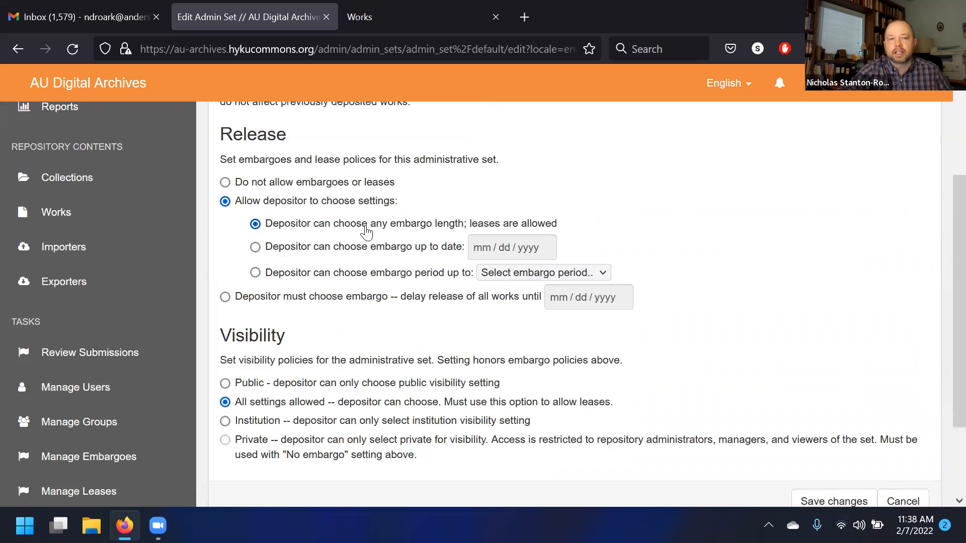
{"action": "left_click", "coordinate": [280, 188]}
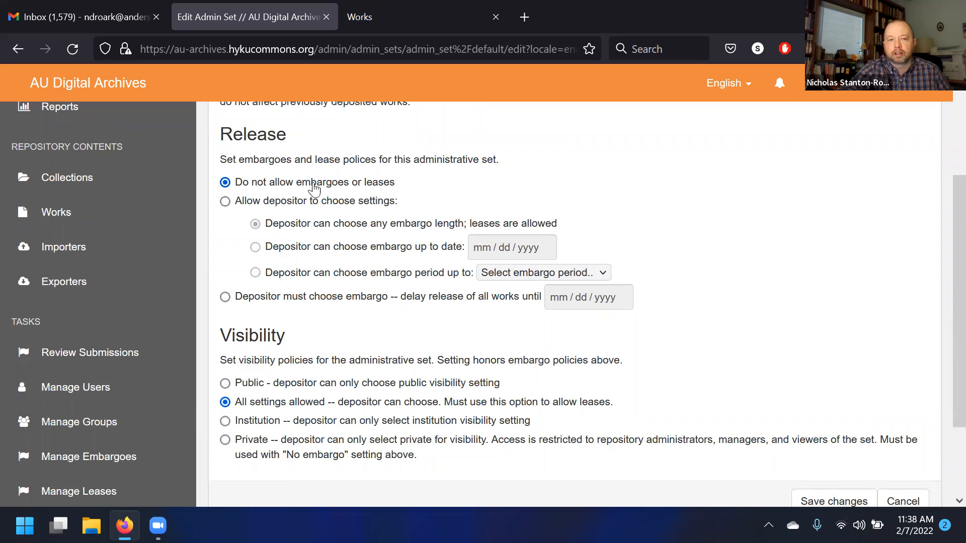
{"action": "left_click", "coordinate": [281, 203]}
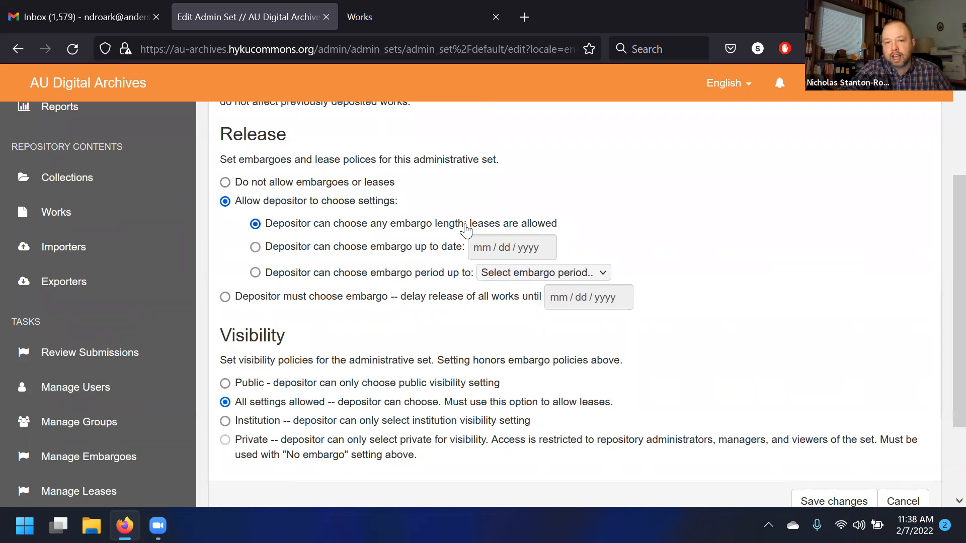
{"action": "left_click", "coordinate": [315, 247]}
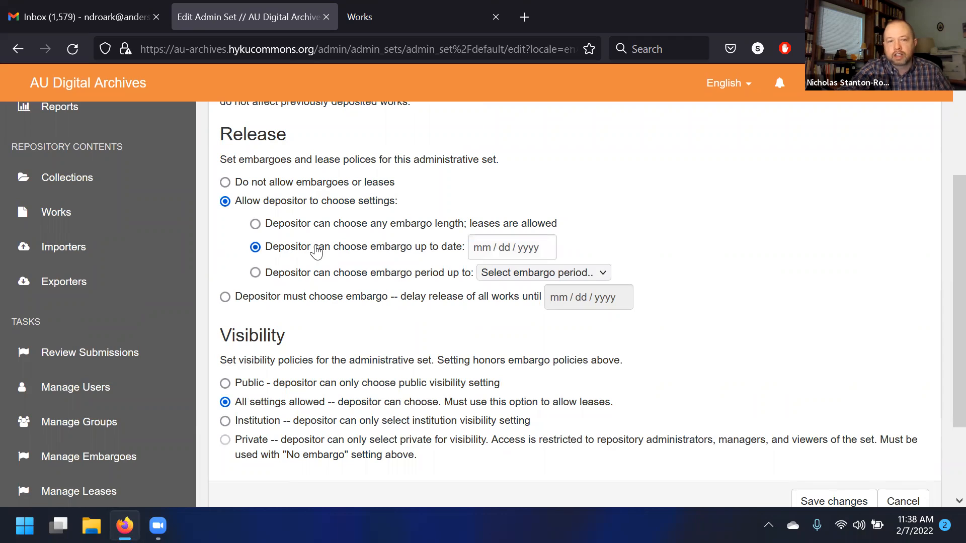
{"action": "left_click", "coordinate": [404, 280]}
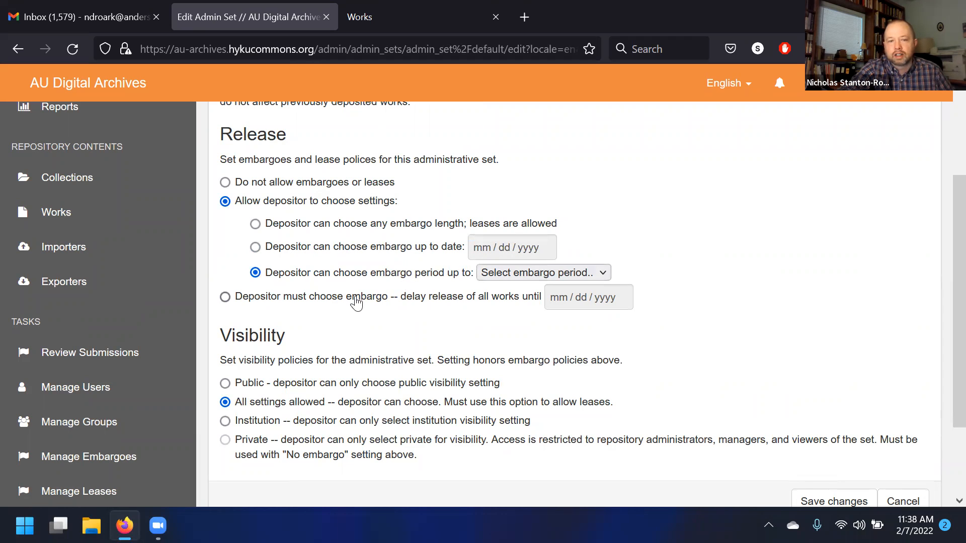
- Preview the embargo period choices and the embargo up-to-date picker without setting a value
{"action": "left_click", "coordinate": [501, 273]}
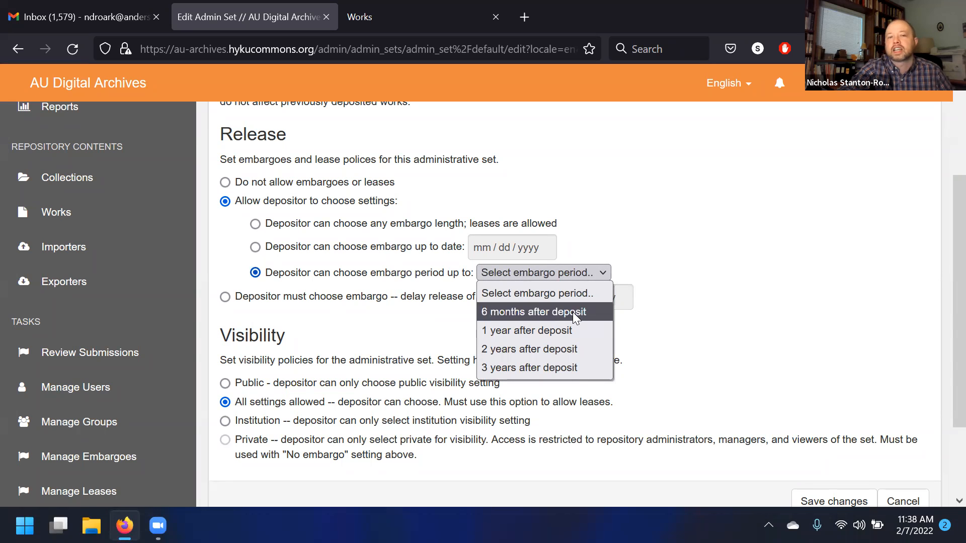
{"action": "left_click", "coordinate": [685, 281]}
{"action": "left_click", "coordinate": [345, 257]}
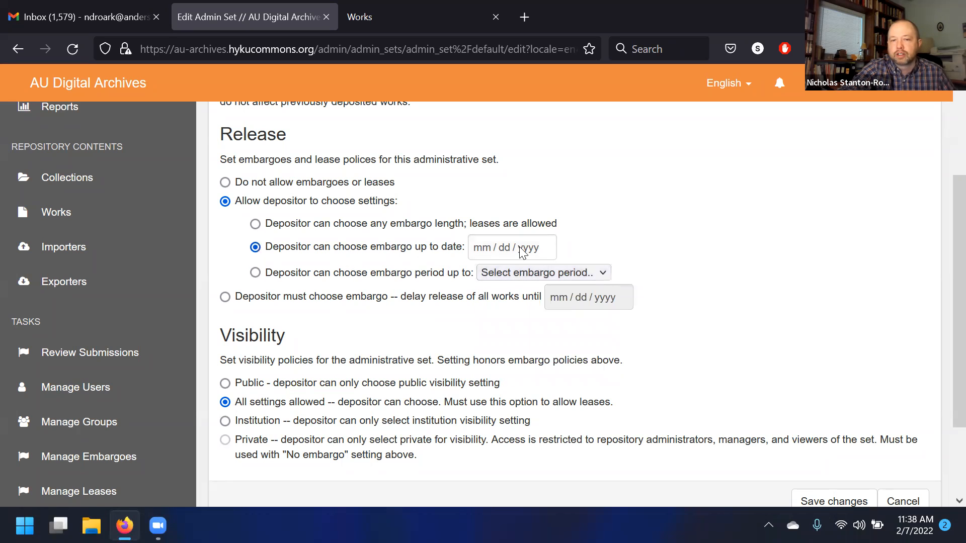
{"action": "left_click", "coordinate": [485, 251]}
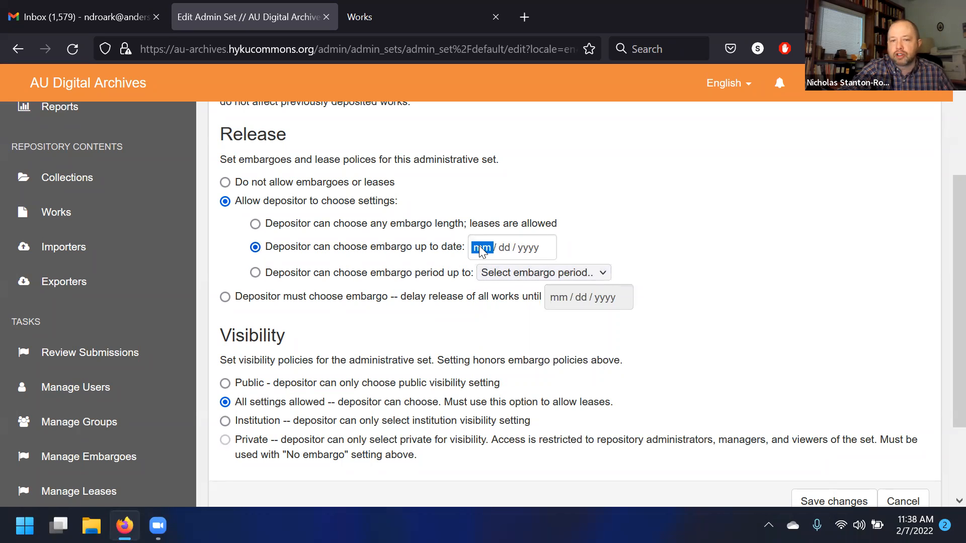
{"action": "left_click", "coordinate": [639, 251]}
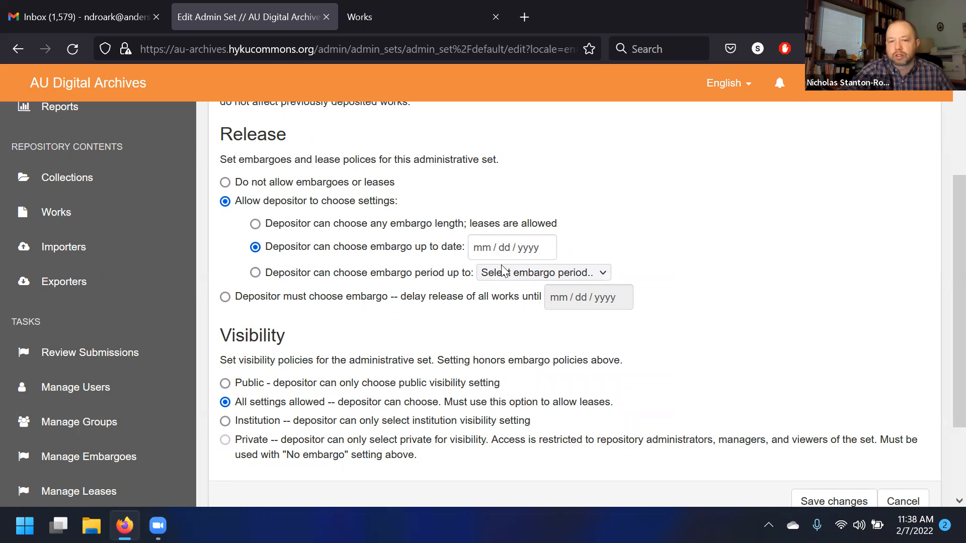
- Try requiring a depositor embargo date, then return to allowing depositors any embargo length
{"action": "left_click", "coordinate": [364, 232]}
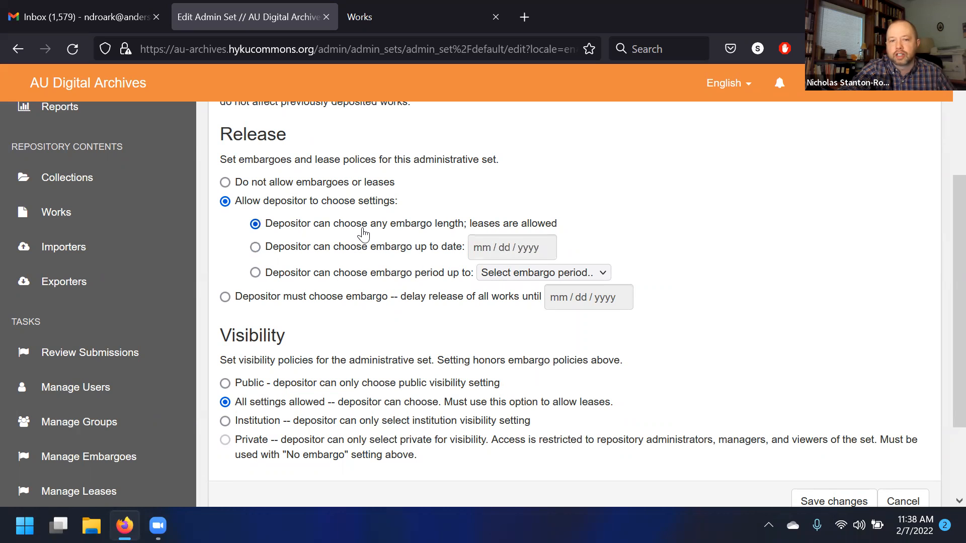
{"action": "left_click", "coordinate": [285, 301]}
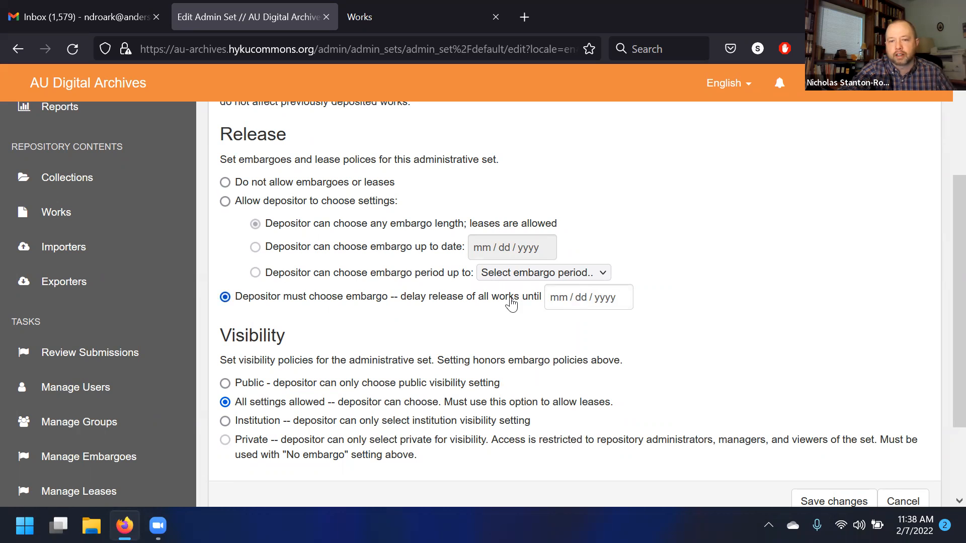
{"action": "scroll", "coordinate": [638, 337], "scroll_direction": "up", "scroll_amount": 3}
{"action": "scroll", "coordinate": [649, 332], "scroll_direction": "down", "scroll_amount": 3}
{"action": "left_click", "coordinate": [301, 201]}
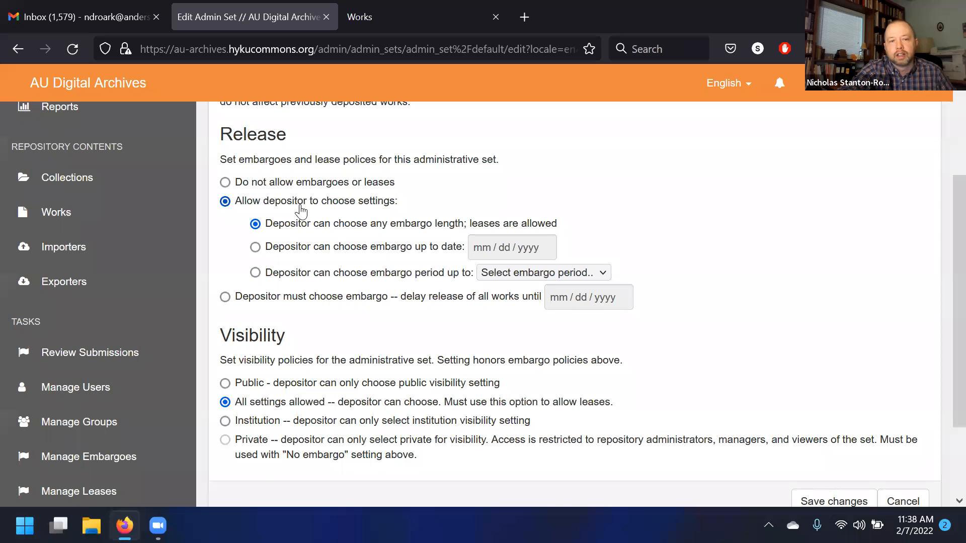
{"action": "scroll", "coordinate": [321, 237], "scroll_direction": "down", "scroll_amount": 3}
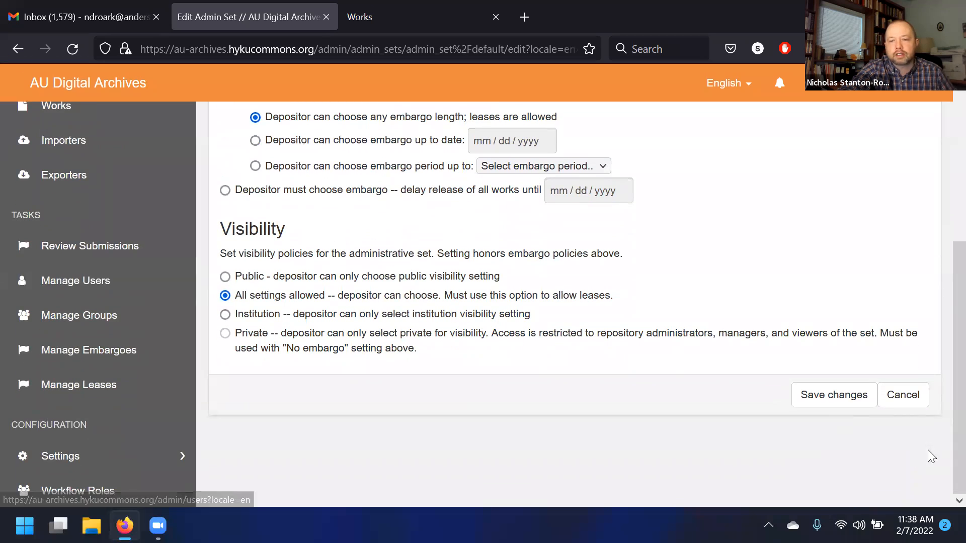
- Leave the admin set settings, open the Works list and switch to all works in the repository
{"action": "left_click", "coordinate": [830, 403]}
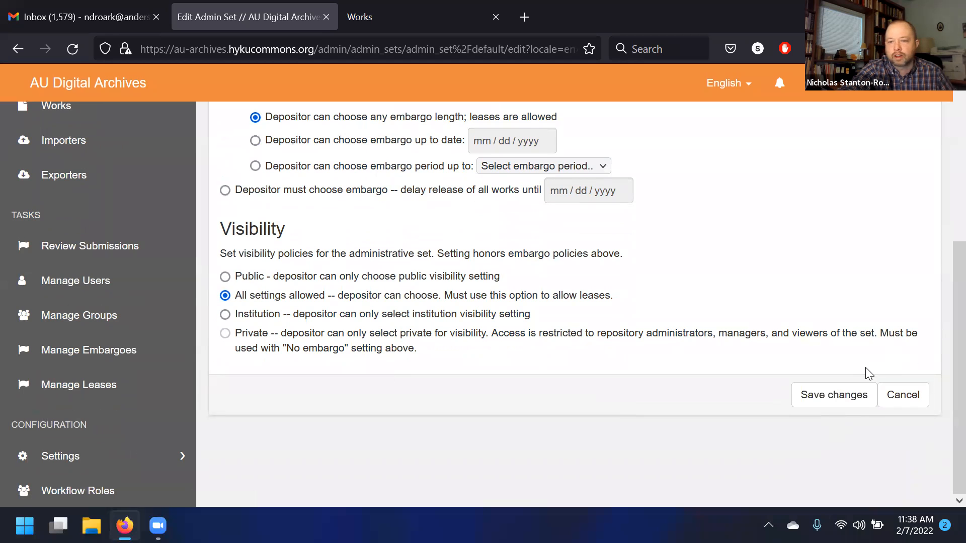
{"action": "scroll", "coordinate": [211, 287], "scroll_direction": "down", "scroll_amount": 3}
{"action": "scroll", "coordinate": [127, 287], "scroll_direction": "up", "scroll_amount": 2}
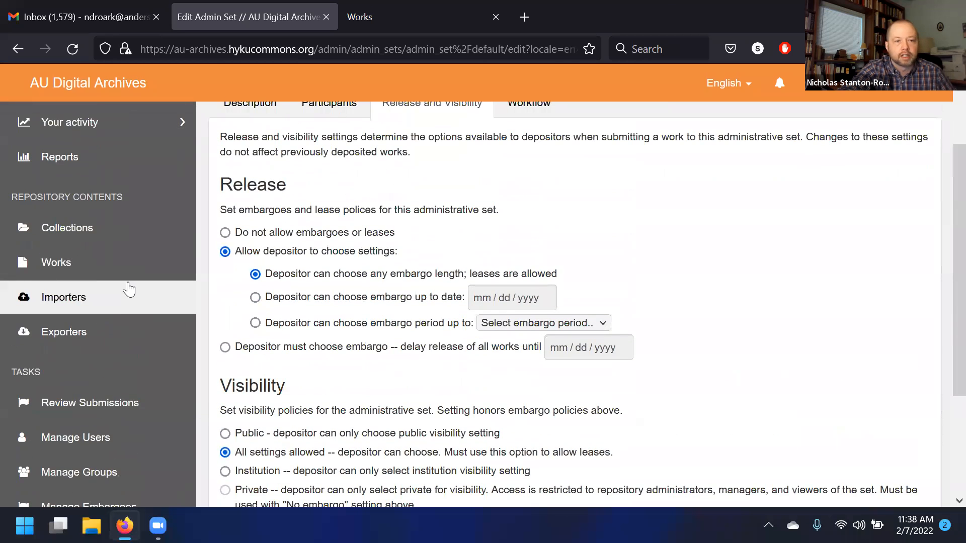
{"action": "left_click", "coordinate": [129, 282]}
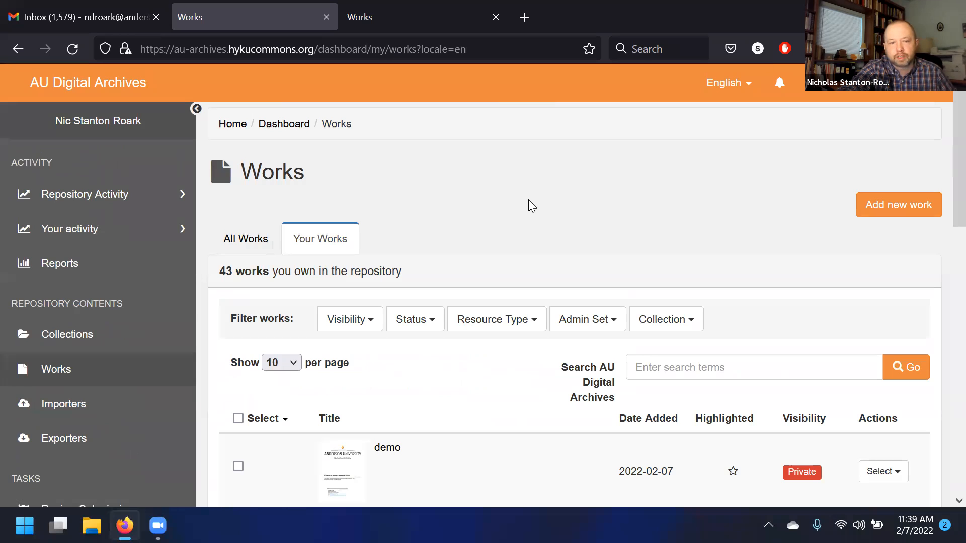
{"action": "left_click", "coordinate": [246, 240]}
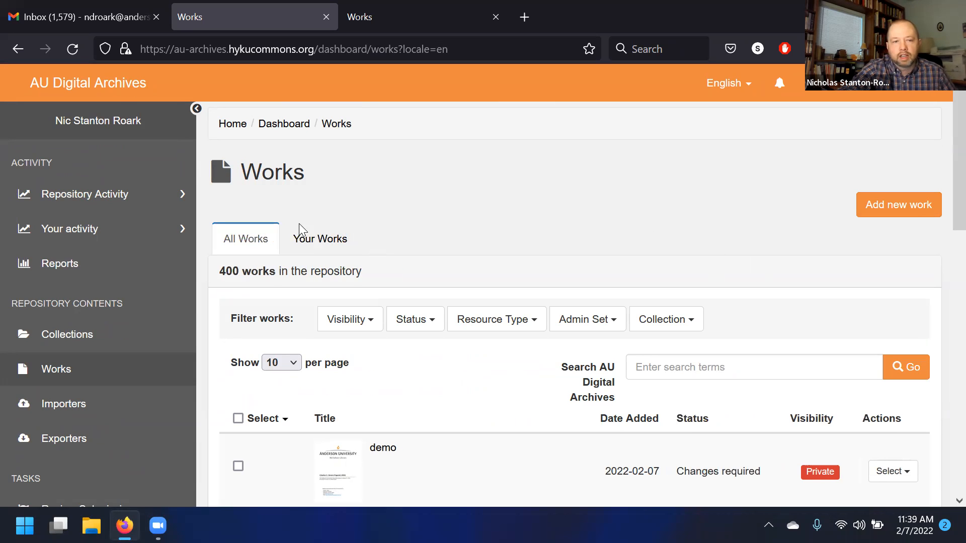
{"action": "scroll", "coordinate": [424, 292], "scroll_direction": "down", "scroll_amount": 3}
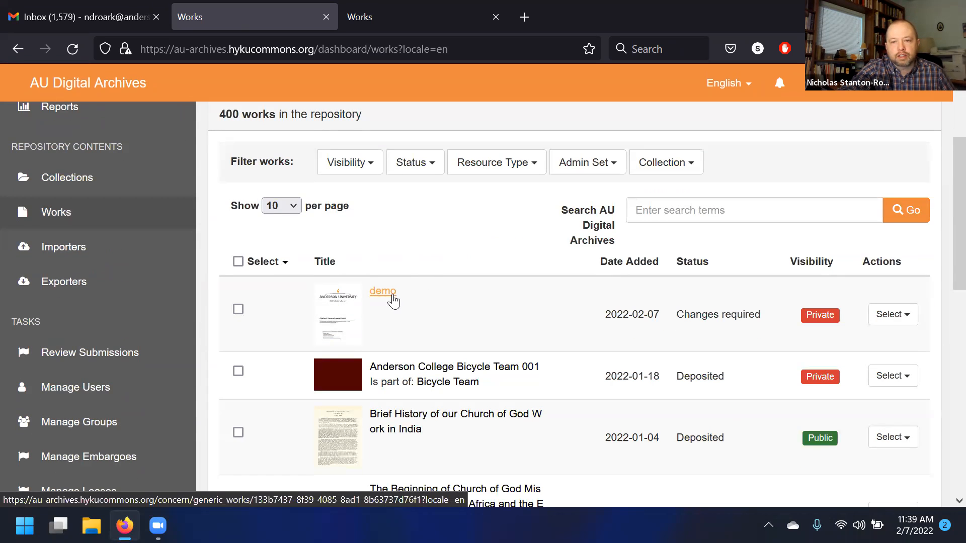
{"action": "scroll", "coordinate": [394, 301], "scroll_direction": "up", "scroll_amount": 3}
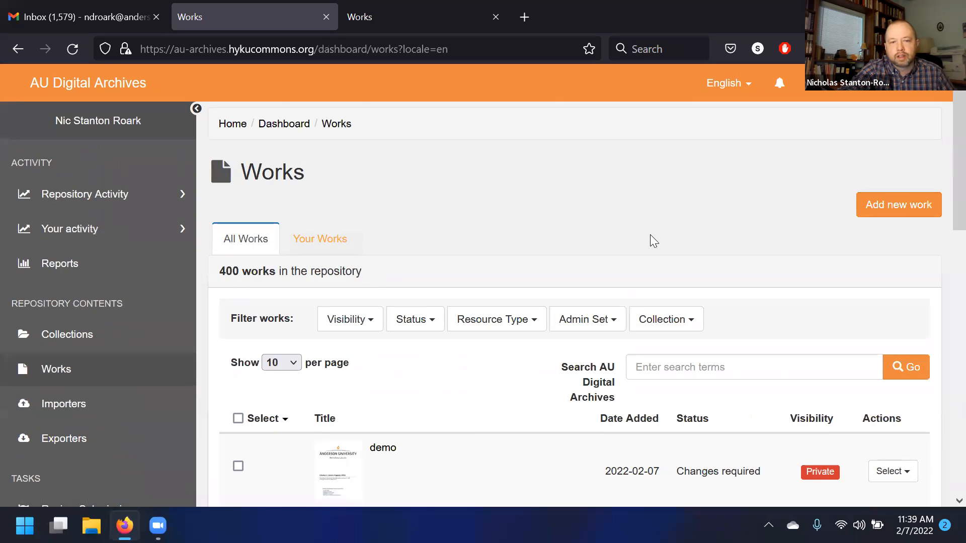
- Create a new Generic Work and enter demo as its title, creator and keyword
{"action": "left_click", "coordinate": [911, 204]}
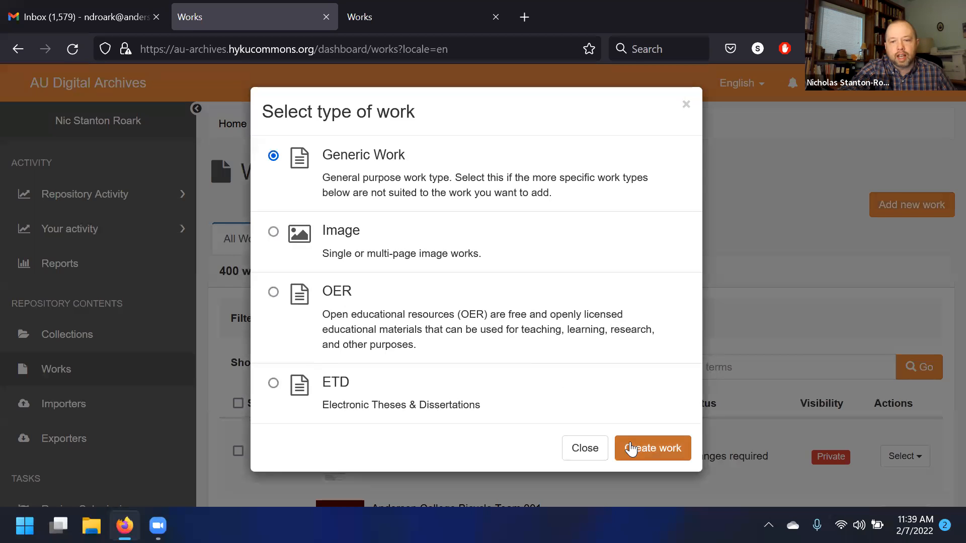
{"action": "left_click", "coordinate": [630, 448]}
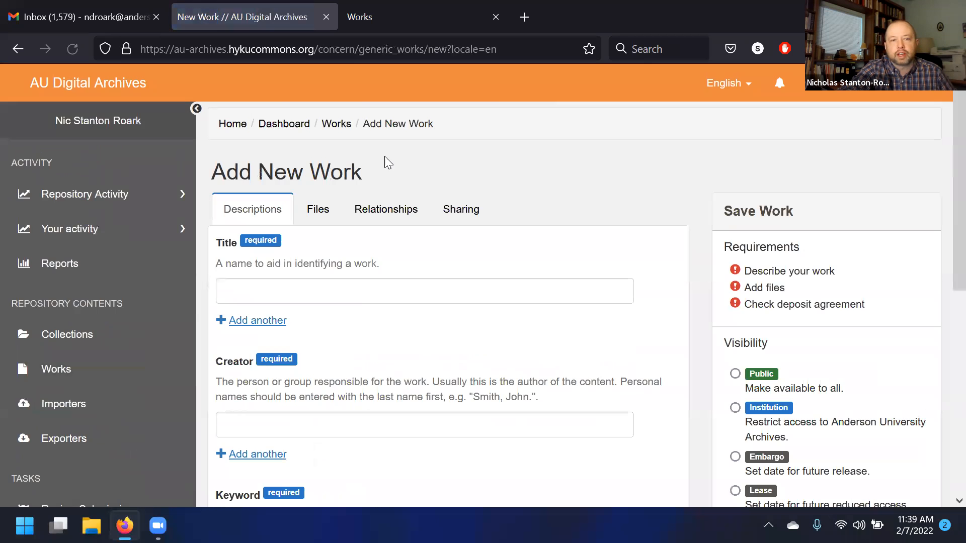
{"action": "scroll", "coordinate": [373, 246], "scroll_direction": "down", "scroll_amount": 1}
{"action": "scroll", "coordinate": [372, 247], "scroll_direction": "down", "scroll_amount": 1}
{"action": "left_click", "coordinate": [367, 212]}
{"action": "type", "text": "demo"}
{"action": "key", "text": "Tab"}
{"action": "key", "text": "Tab"}
{"action": "type", "text": "demo"}
{"action": "key", "text": "Tab"}
{"action": "key", "text": "Tab"}
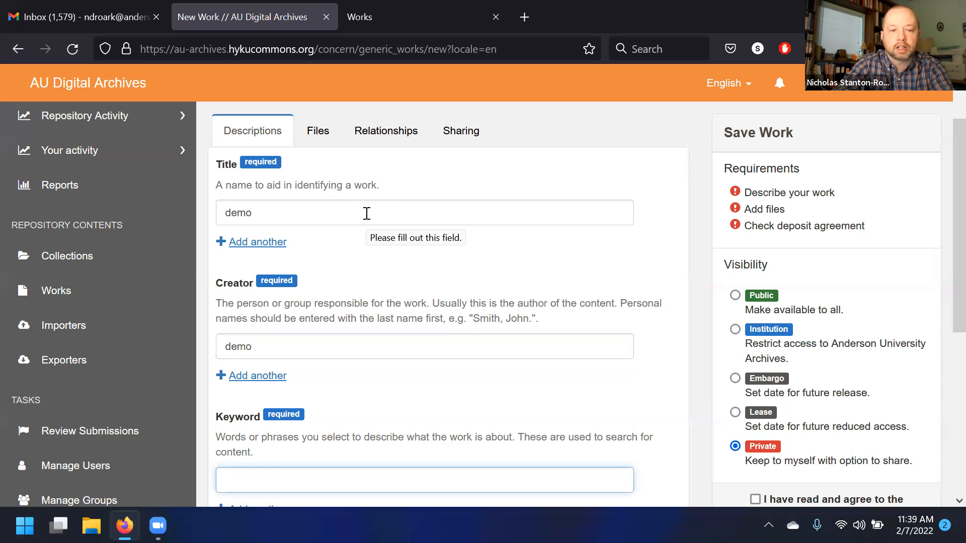
{"action": "type", "text": "demo"}
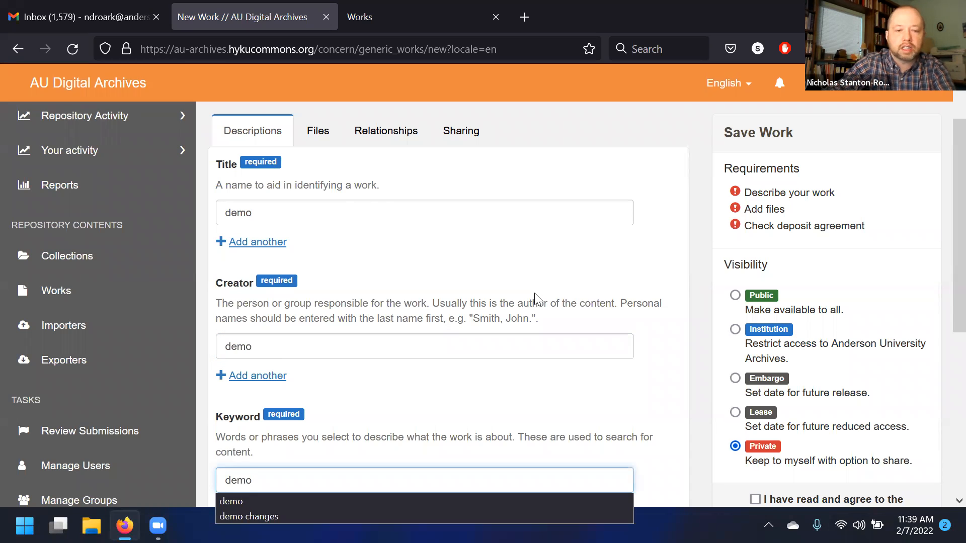
- Accept the demo keyword suggestion and set the rights statement to In Copyright
{"action": "key", "text": "Tab"}
{"action": "key", "text": "Tab"}
{"action": "key", "text": "alt+Down"}
{"action": "key", "text": "Return"}
- Attach the file job_123_file_122.pdf to the work
{"action": "scroll", "coordinate": [329, 315], "scroll_direction": "up", "scroll_amount": 8}
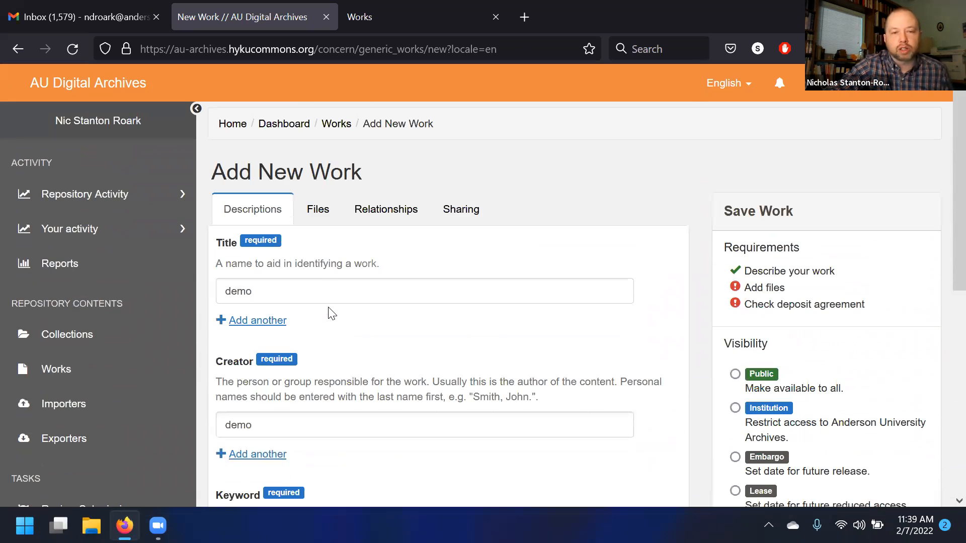
{"action": "left_click", "coordinate": [325, 215]}
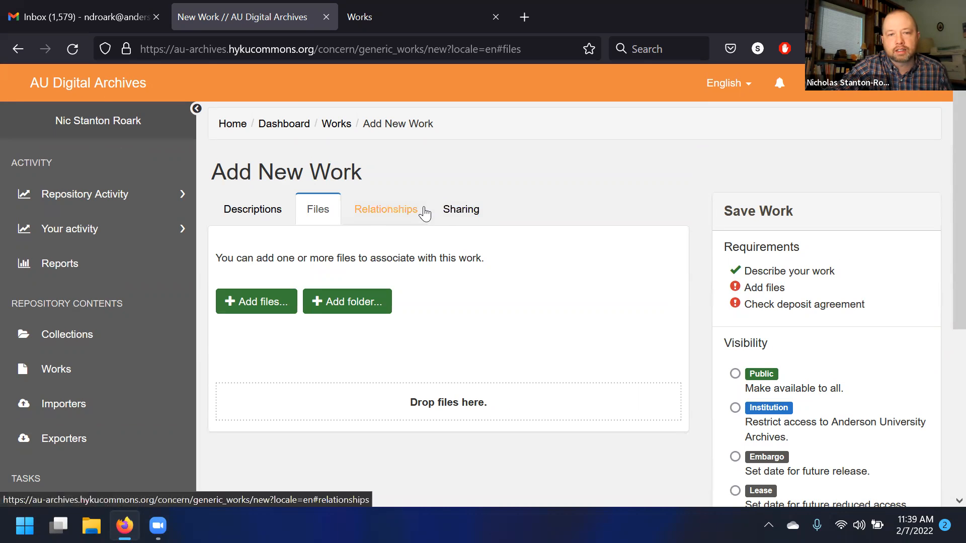
{"action": "left_click", "coordinate": [274, 293]}
{"action": "left_click", "coordinate": [201, 159]}
{"action": "left_click", "coordinate": [335, 339]}
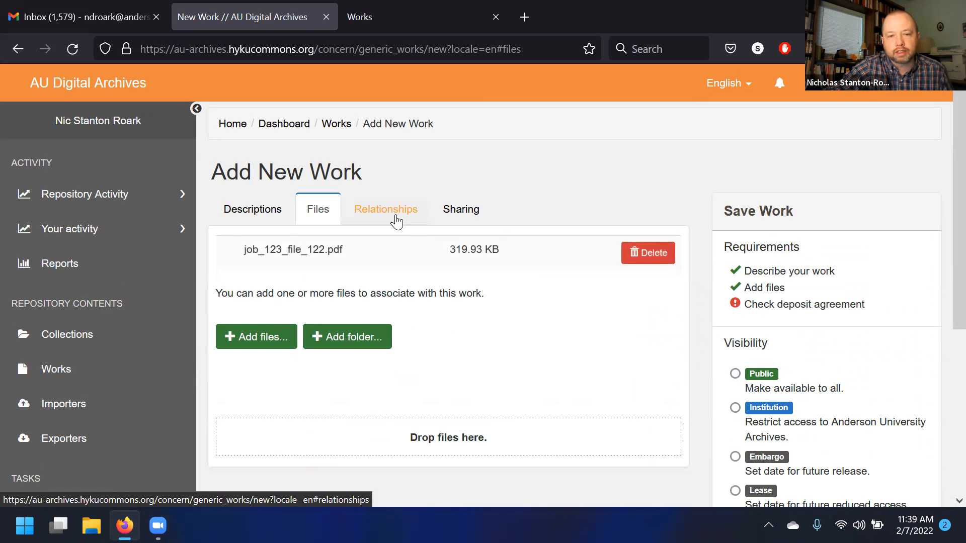
- Keep Default Admin Set as the work's administrative set under Relationships
{"action": "left_click", "coordinate": [397, 221]}
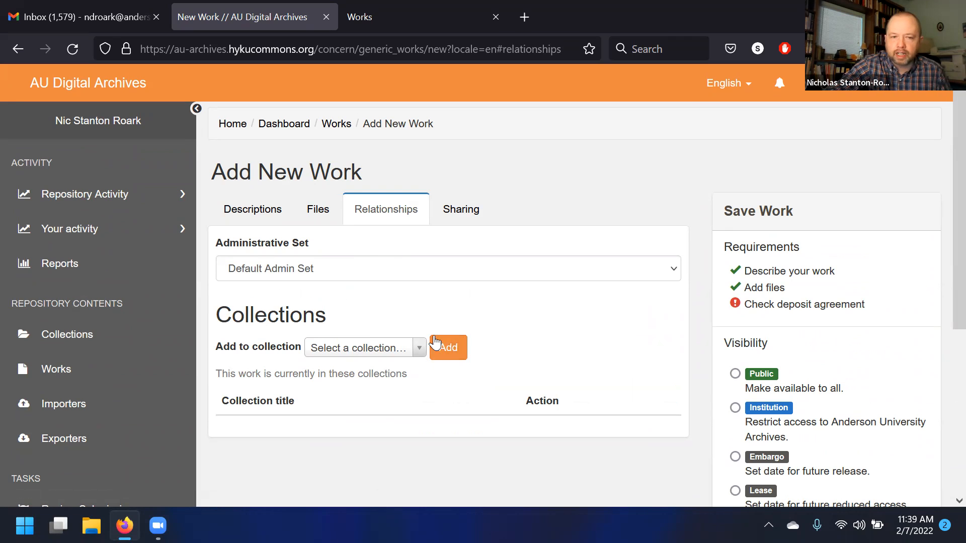
{"action": "left_click", "coordinate": [362, 272]}
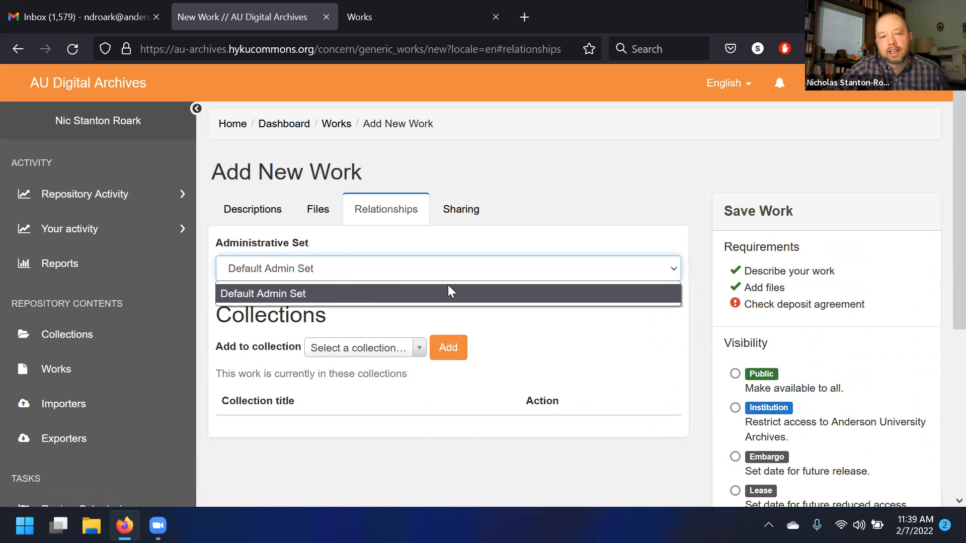
{"action": "left_click", "coordinate": [293, 286]}
{"action": "left_click", "coordinate": [513, 312]}
- Review the Sharing options and the description form alongside the visibility choices
{"action": "scroll", "coordinate": [531, 338], "scroll_direction": "down", "scroll_amount": 3}
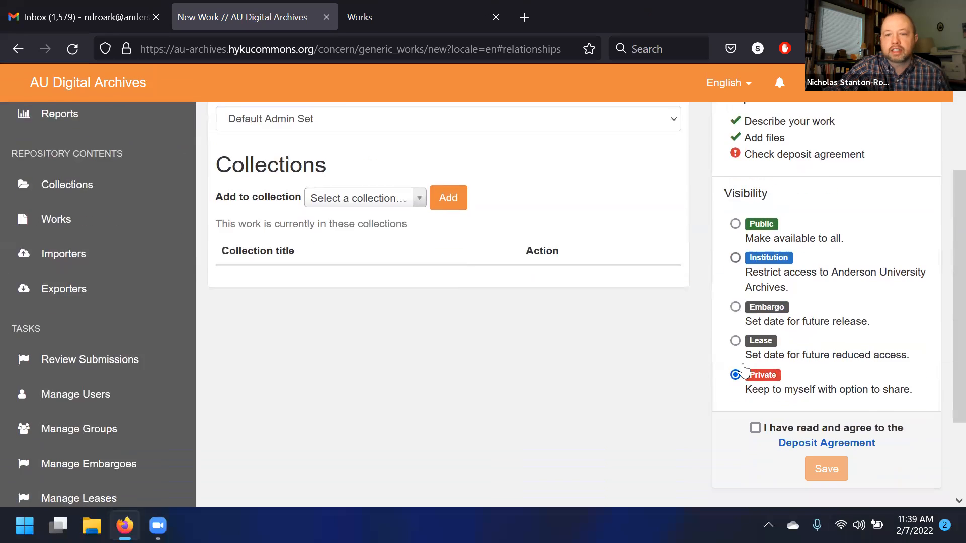
{"action": "scroll", "coordinate": [476, 234], "scroll_direction": "up", "scroll_amount": 3}
{"action": "left_click", "coordinate": [469, 209]}
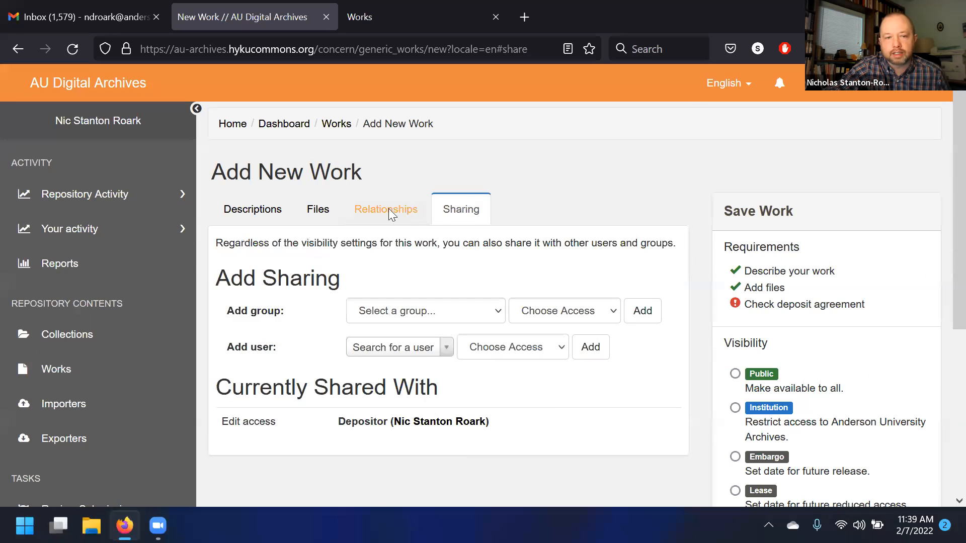
{"action": "left_click", "coordinate": [252, 209]}
{"action": "scroll", "coordinate": [736, 286], "scroll_direction": "down", "scroll_amount": 2}
{"action": "scroll", "coordinate": [736, 287], "scroll_direction": "down", "scroll_amount": 2}
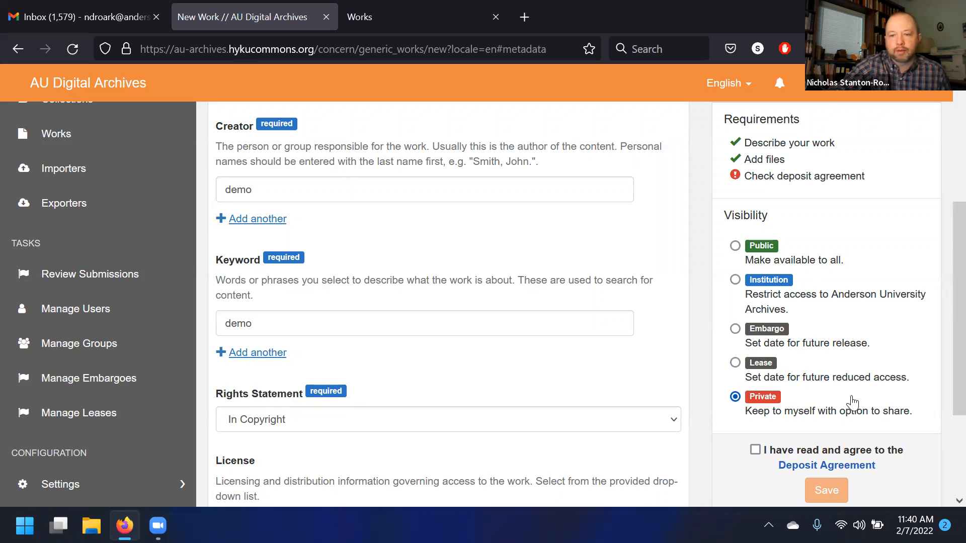
{"action": "scroll", "coordinate": [851, 402], "scroll_direction": "down", "scroll_amount": 2}
{"action": "scroll", "coordinate": [852, 401], "scroll_direction": "up", "scroll_amount": 3}
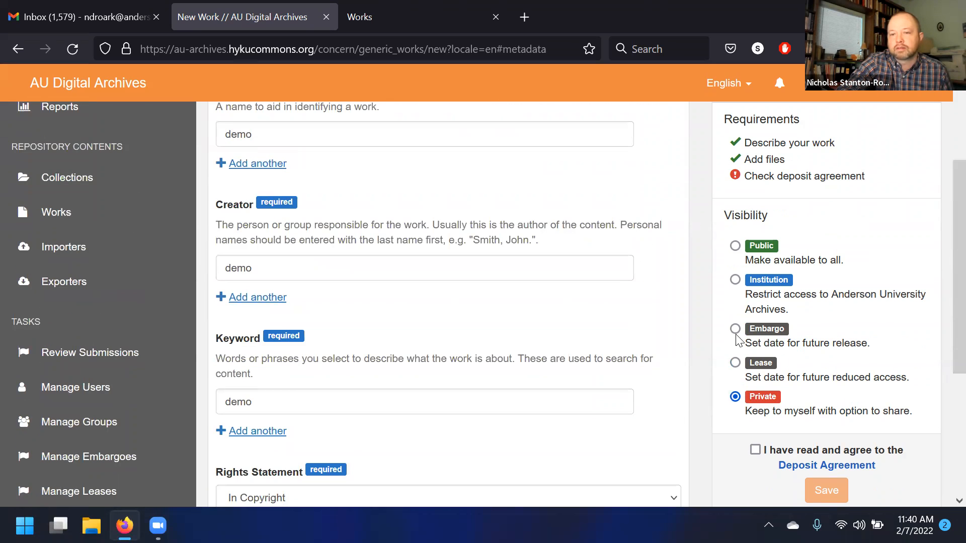
{"action": "scroll", "coordinate": [704, 320], "scroll_direction": "up", "scroll_amount": 2}
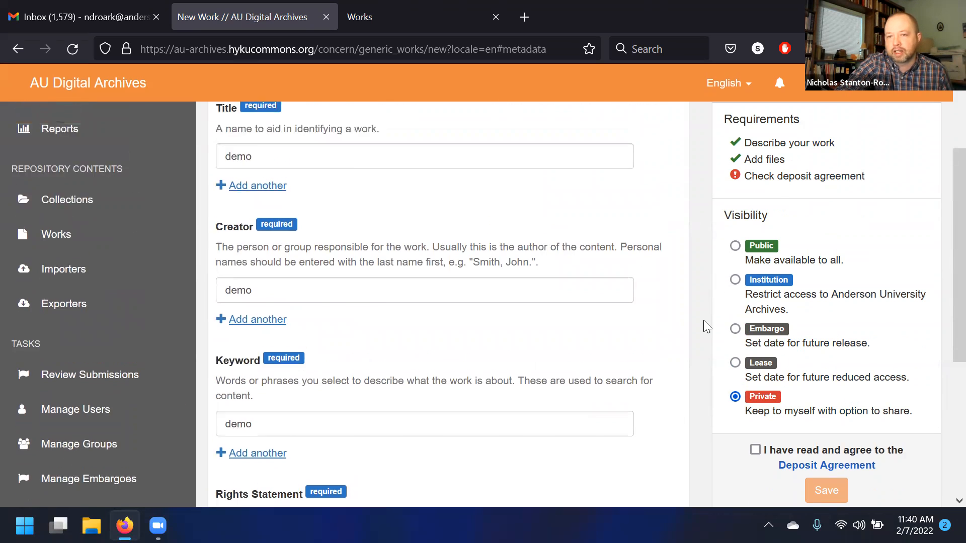
{"action": "scroll", "coordinate": [704, 320], "scroll_direction": "down", "scroll_amount": 2}
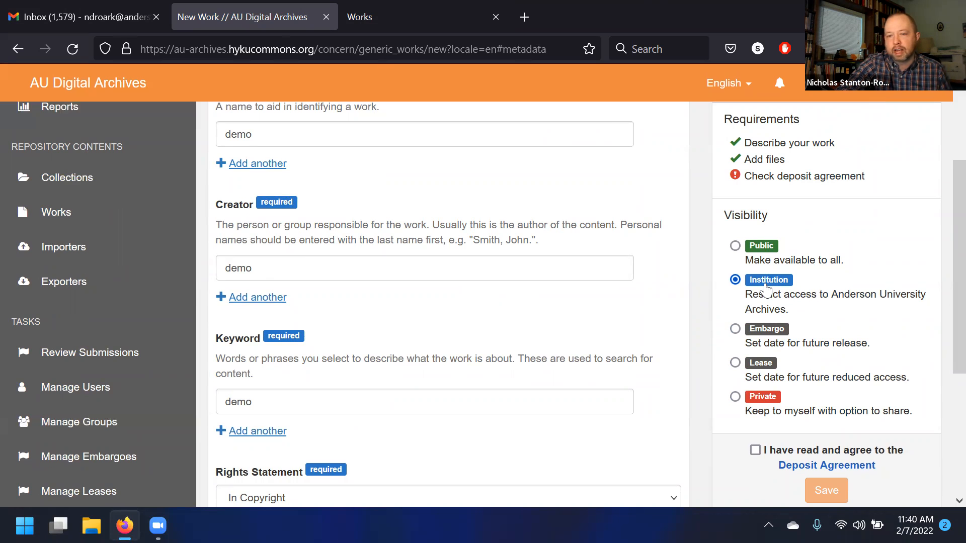
- Try Public visibility for the work, then choose Embargo instead
{"action": "left_click", "coordinate": [735, 246]}
{"action": "scroll", "coordinate": [732, 254], "scroll_direction": "down", "scroll_amount": 3}
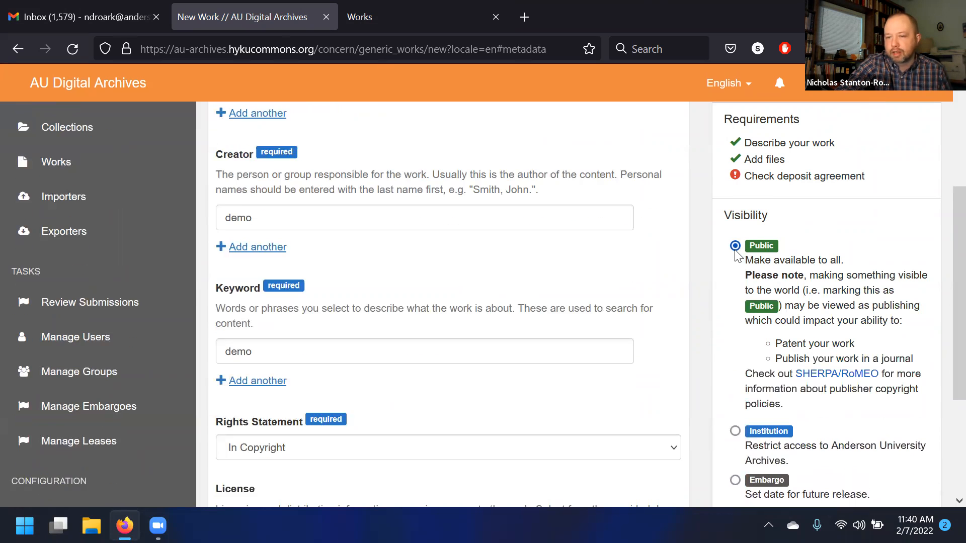
{"action": "scroll", "coordinate": [732, 257], "scroll_direction": "down", "scroll_amount": 3}
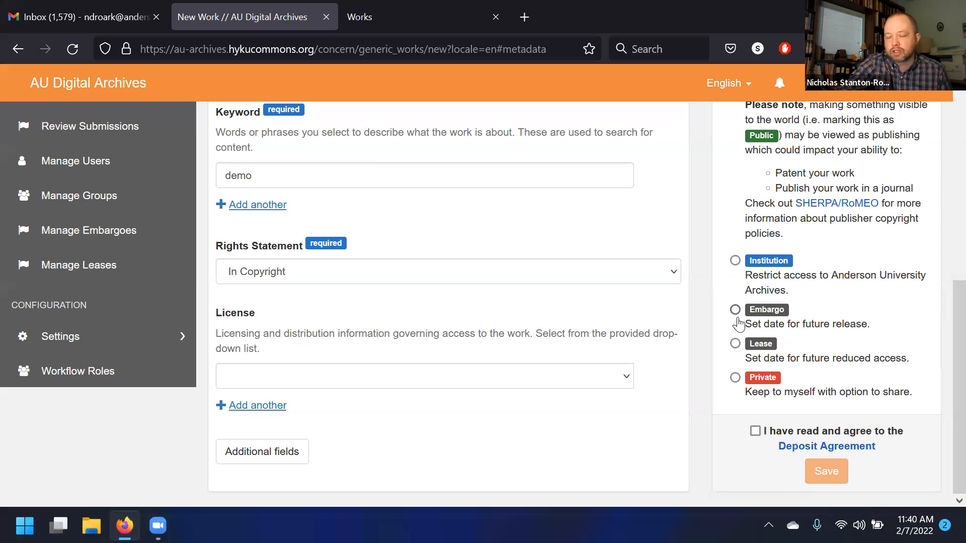
{"action": "left_click", "coordinate": [735, 310]}
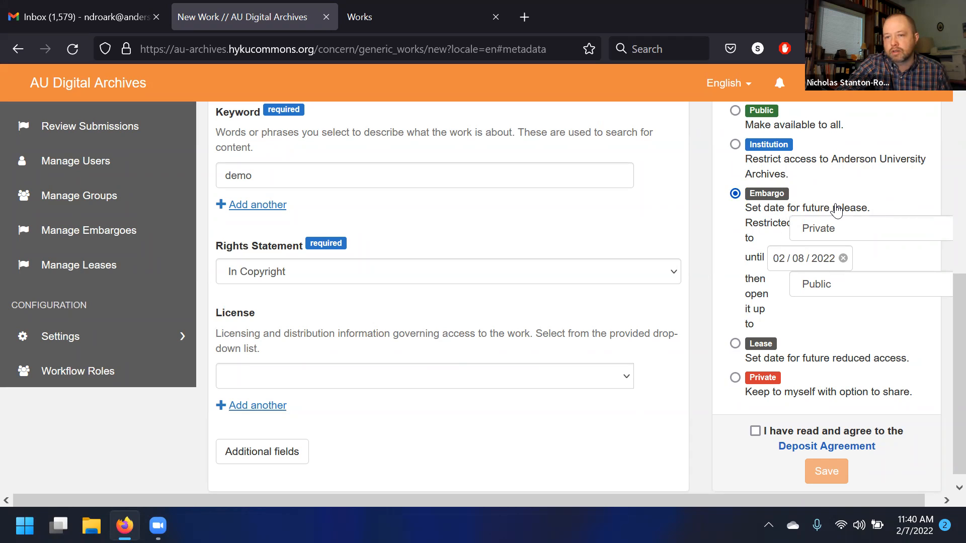
- Try restricting the embargo to Anderson University Archives, then return the restriction to Private
{"action": "left_click", "coordinate": [854, 229]}
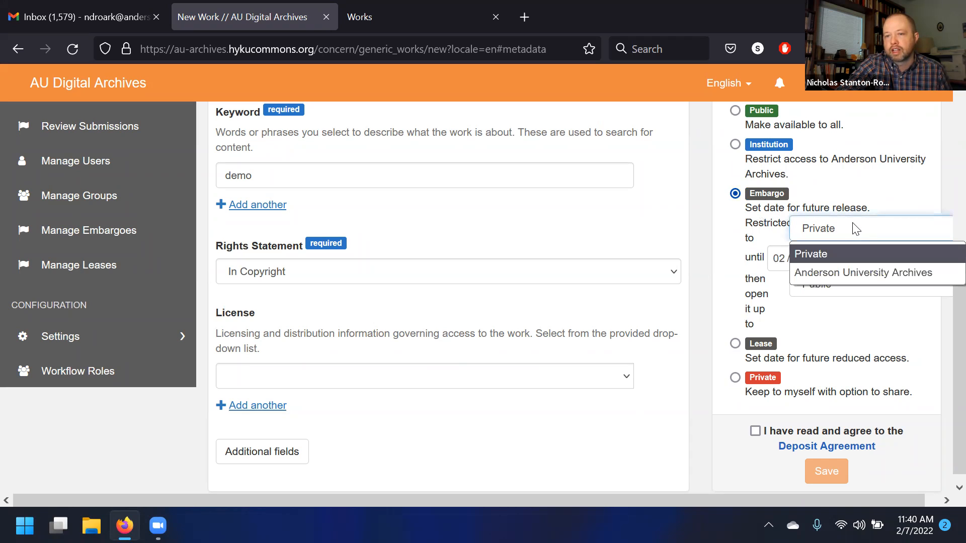
{"action": "left_click", "coordinate": [861, 234]}
{"action": "left_click", "coordinate": [862, 238]}
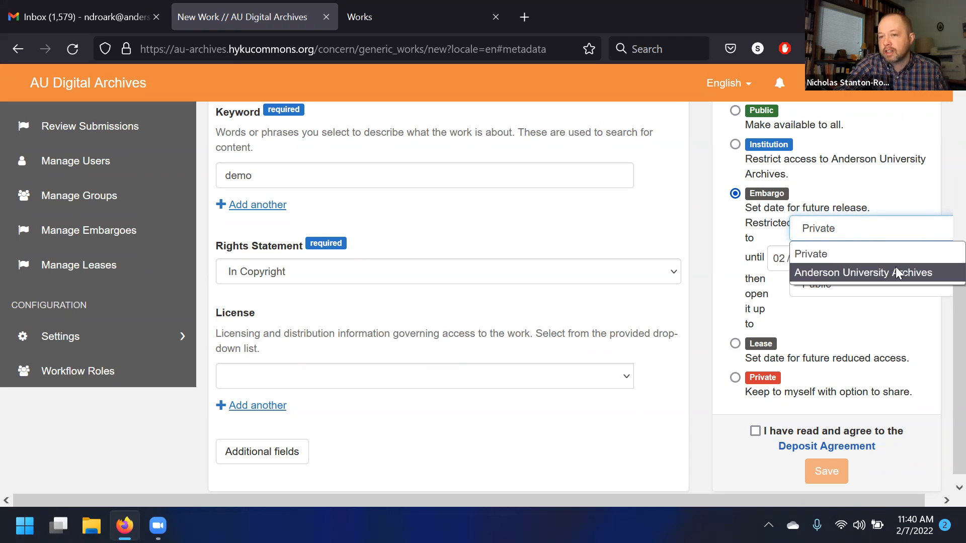
{"action": "left_click", "coordinate": [896, 271]}
{"action": "left_click", "coordinate": [898, 228]}
{"action": "left_click", "coordinate": [886, 252]}
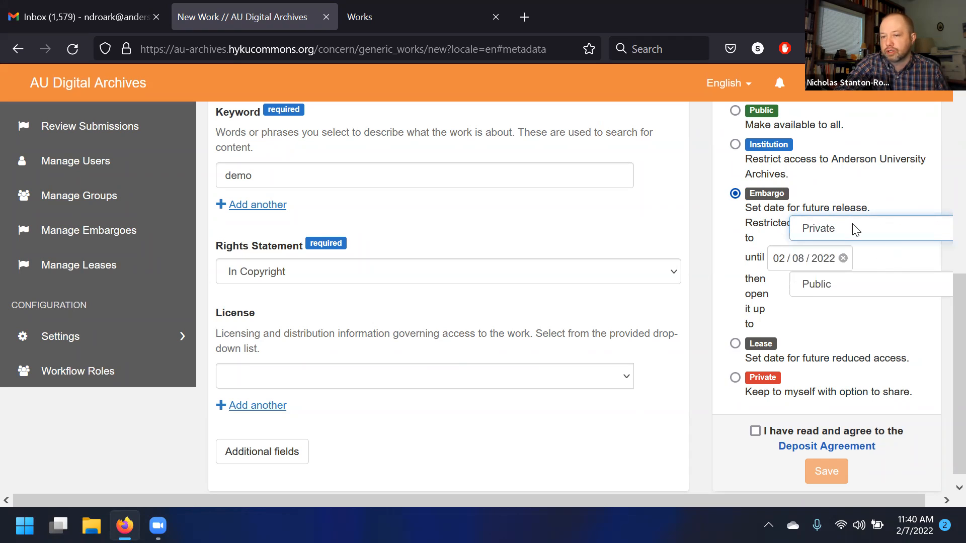
{"action": "left_click", "coordinate": [864, 291]}
{"action": "left_click", "coordinate": [864, 292]}
- Keep the embargo restricted to Private and set it to open up to Anderson University Archives
{"action": "left_click", "coordinate": [878, 241]}
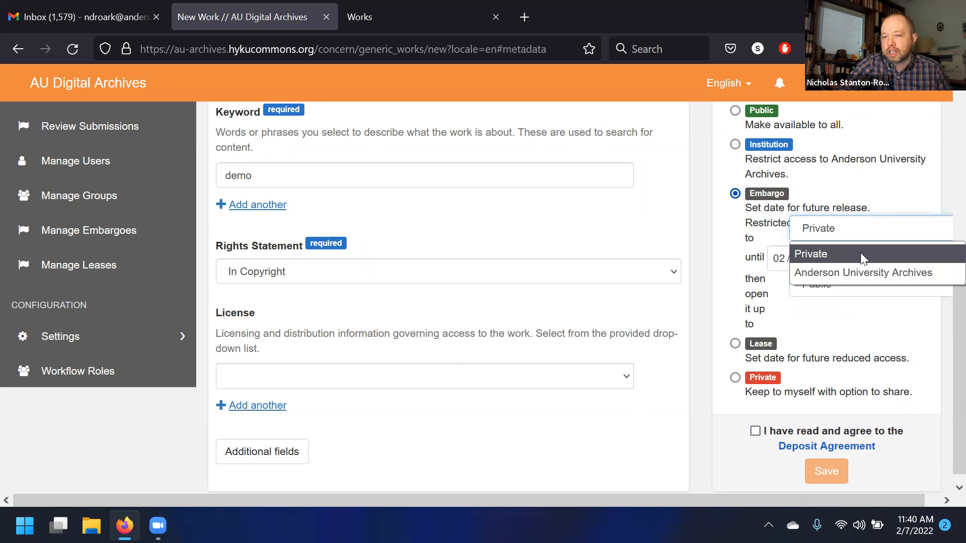
{"action": "left_click", "coordinate": [860, 253]}
{"action": "left_click", "coordinate": [878, 283]}
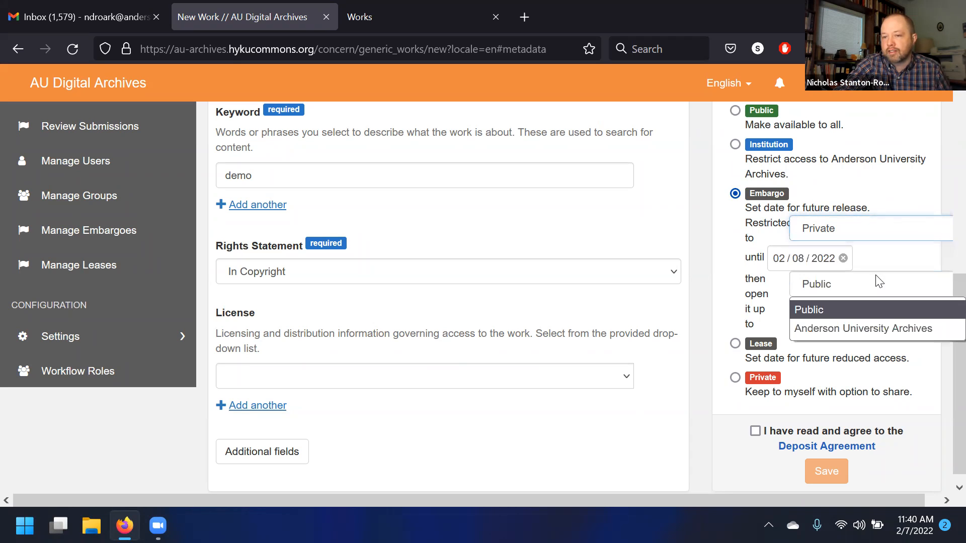
{"action": "left_click", "coordinate": [879, 327]}
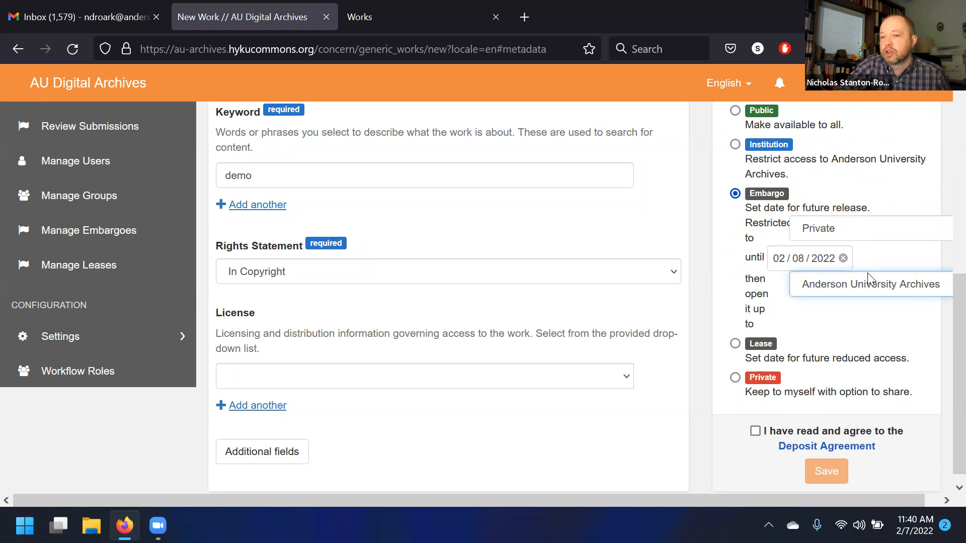
{"action": "left_click", "coordinate": [871, 235]}
{"action": "left_click", "coordinate": [870, 254]}
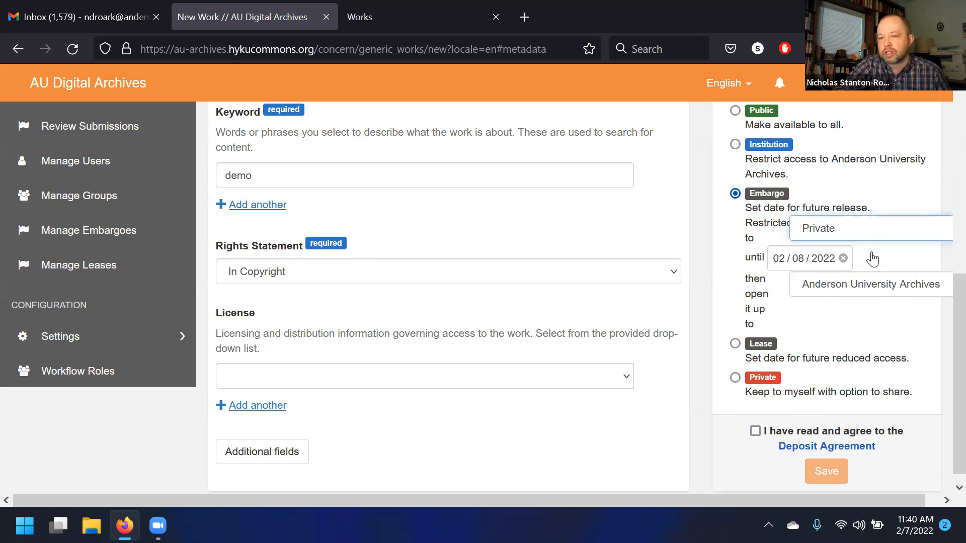
- Open the embargo release date picker without changing the date
{"action": "scroll", "coordinate": [732, 355], "scroll_direction": "up", "scroll_amount": 2}
{"action": "scroll", "coordinate": [747, 342], "scroll_direction": "down", "scroll_amount": 2}
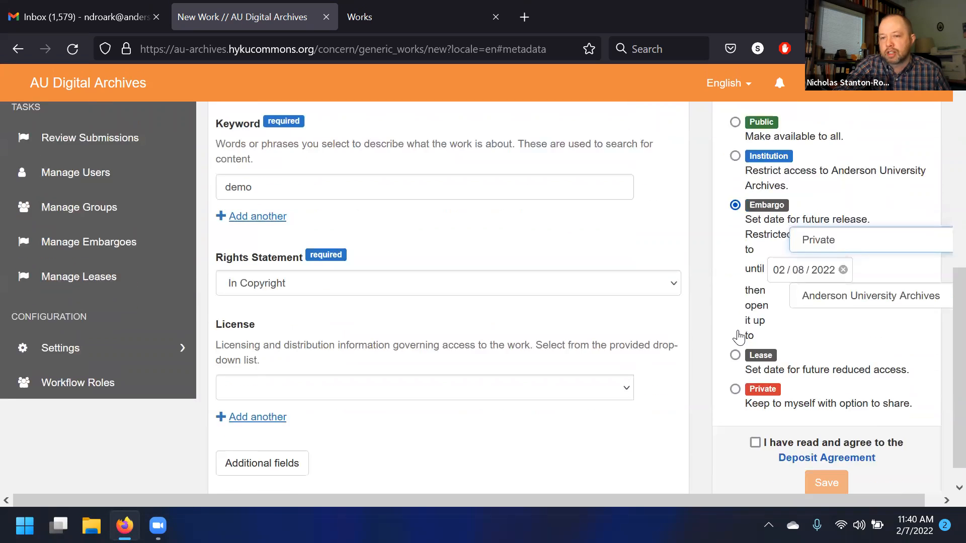
{"action": "left_click", "coordinate": [797, 249]}
{"action": "left_click", "coordinate": [786, 251]}
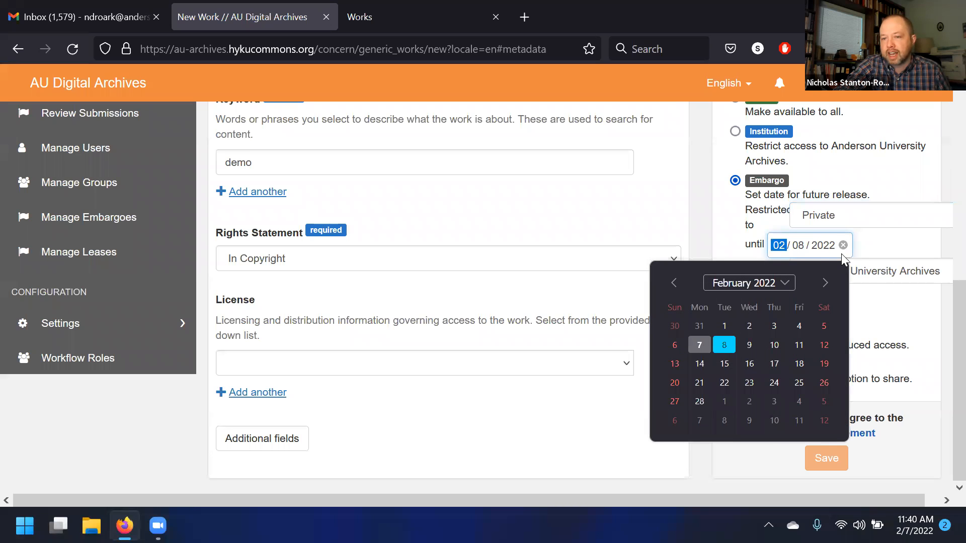
{"action": "left_click", "coordinate": [824, 252]}
{"action": "left_click", "coordinate": [894, 256]}
- Try Lease visibility, available to Public until the date and then restricted to Private
{"action": "left_click", "coordinate": [735, 329]}
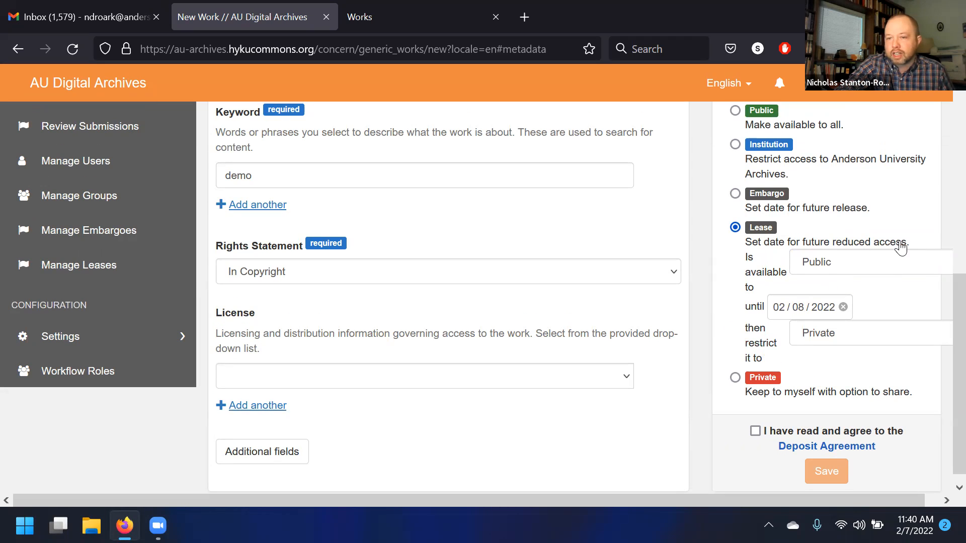
{"action": "left_click", "coordinate": [857, 271]}
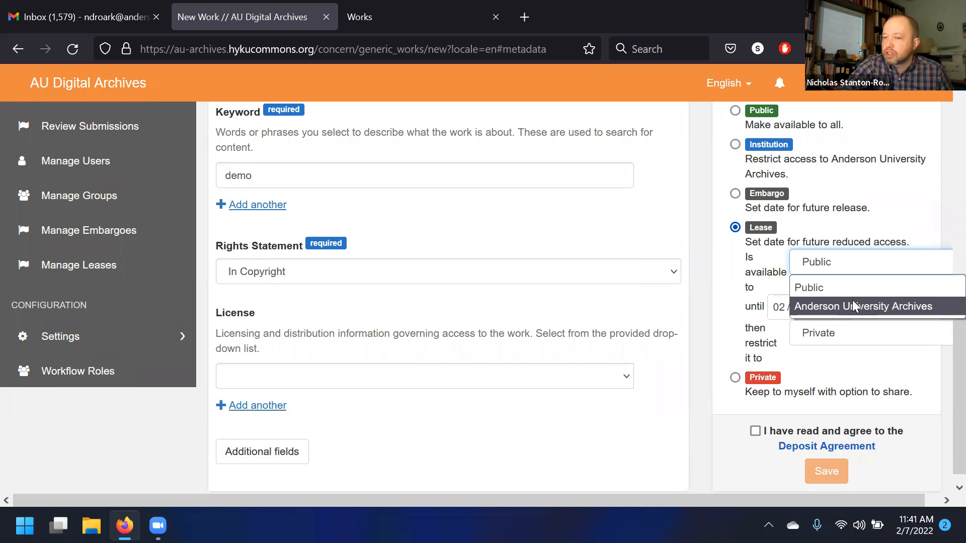
{"action": "left_click", "coordinate": [819, 287]}
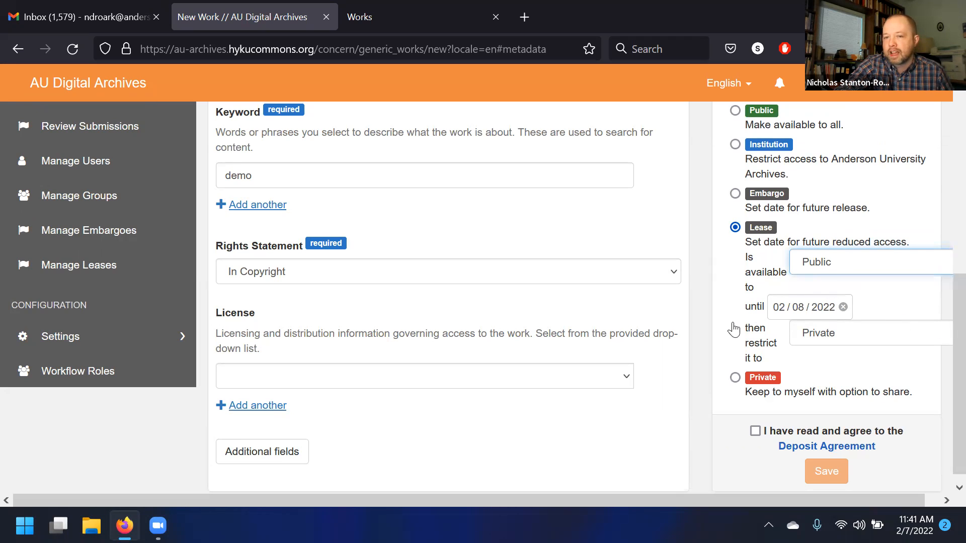
{"action": "left_click", "coordinate": [786, 310]}
{"action": "left_click", "coordinate": [825, 309]}
{"action": "left_click", "coordinate": [860, 335]}
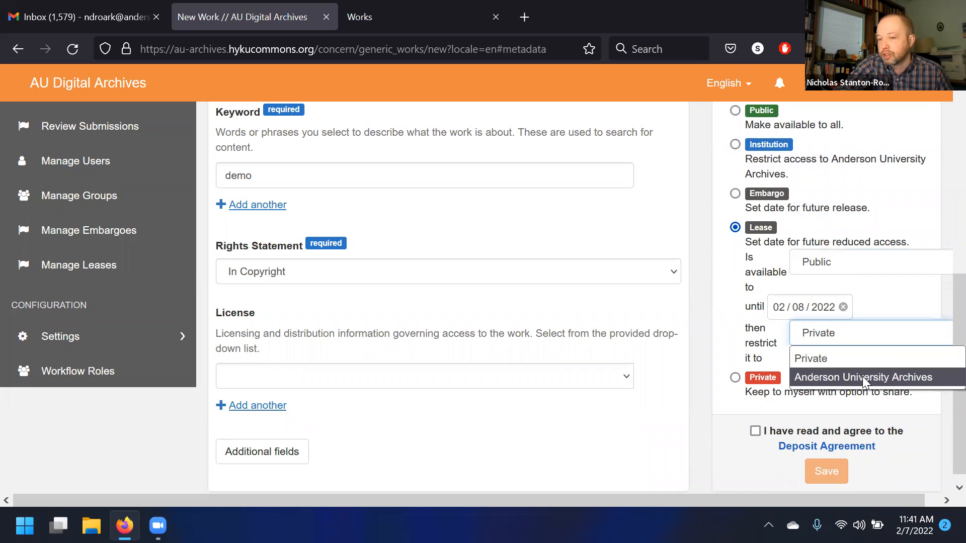
{"action": "left_click", "coordinate": [855, 358]}
- Switch the work's visibility back to Embargo
{"action": "scroll", "coordinate": [694, 351], "scroll_direction": "down", "scroll_amount": 1}
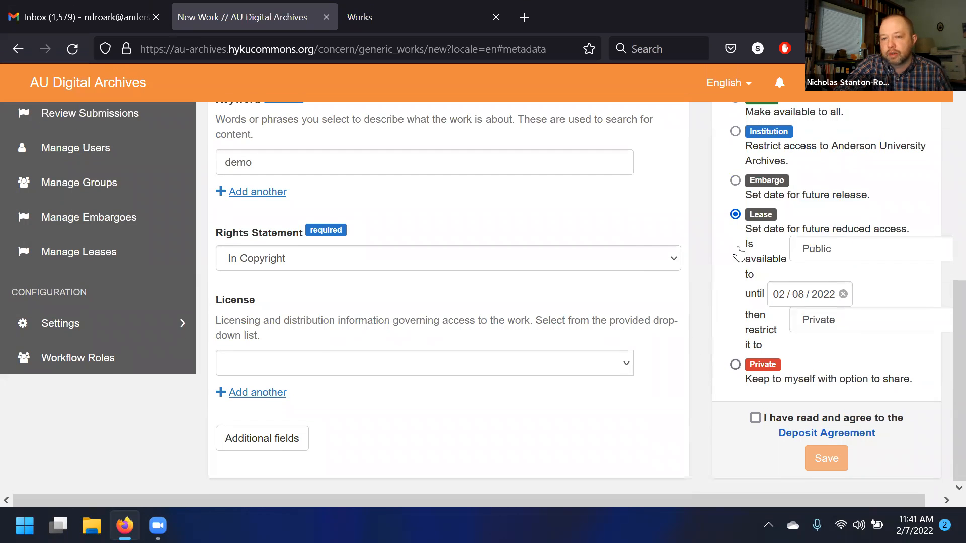
{"action": "scroll", "coordinate": [740, 222], "scroll_direction": "up", "scroll_amount": 2}
{"action": "left_click", "coordinate": [736, 254]}
{"action": "scroll", "coordinate": [760, 254], "scroll_direction": "down", "scroll_amount": 2}
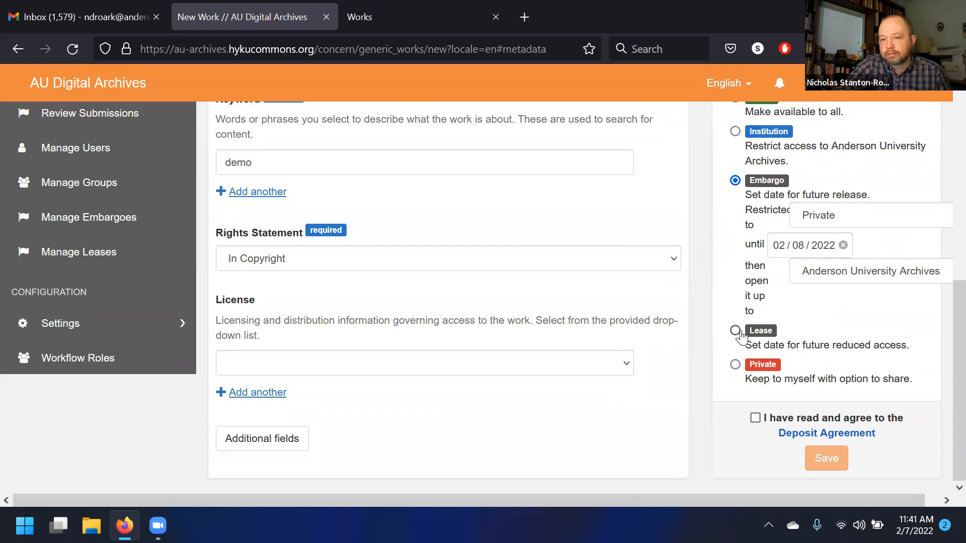
- Set the embargo release date to 02/15/2022
{"action": "left_click", "coordinate": [804, 255]}
{"action": "left_click", "coordinate": [726, 363]}
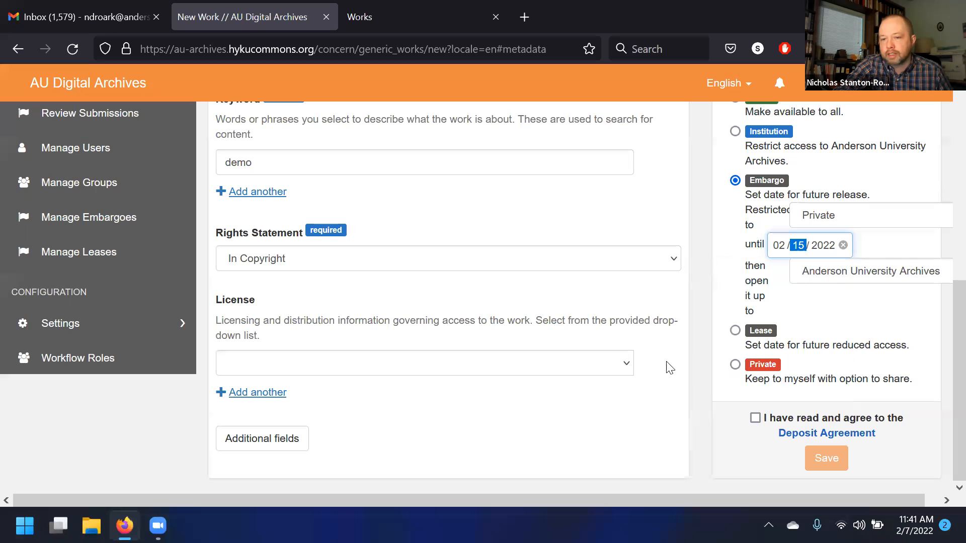
- Agree to the Deposit Agreement and save the new demo work
{"action": "left_click", "coordinate": [756, 418]}
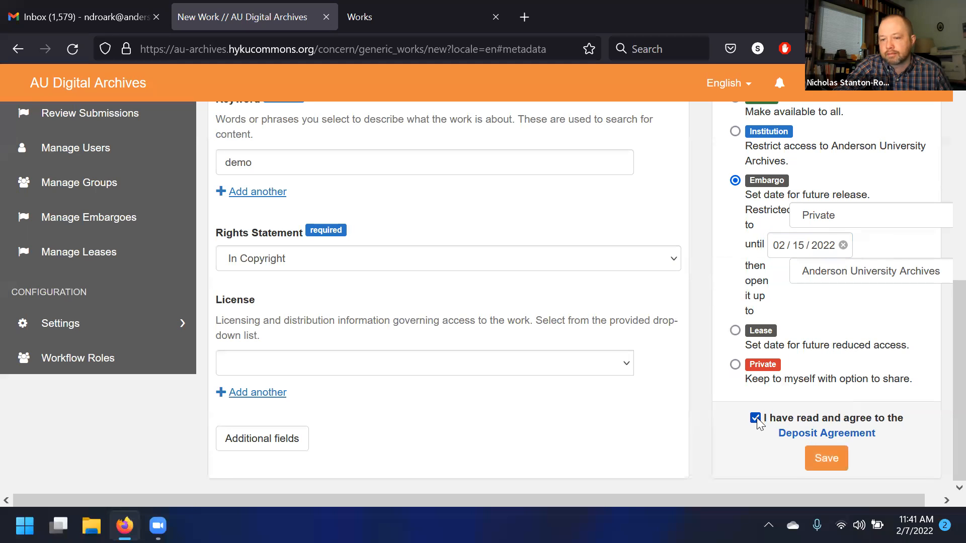
{"action": "left_click", "coordinate": [829, 455]}
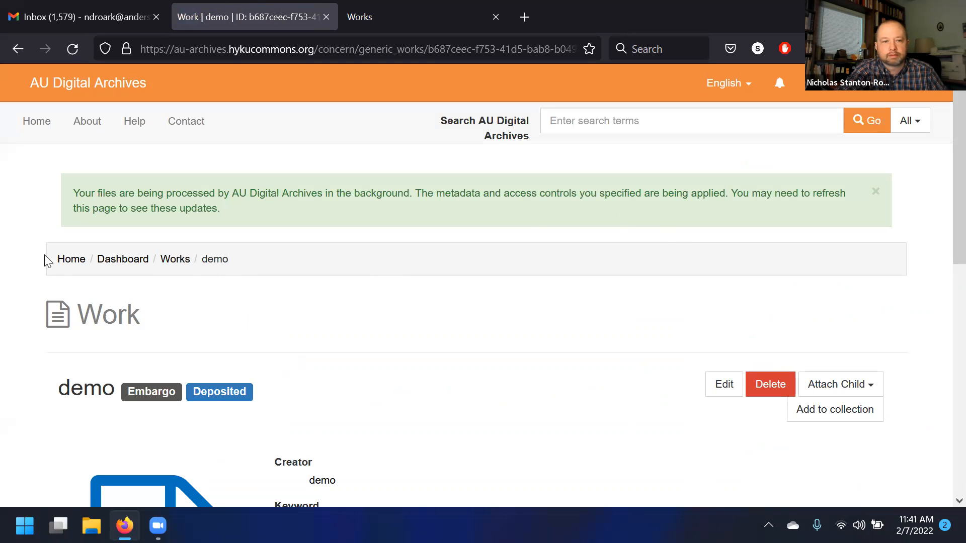
- Open the Dashboard from the user menu on the saved work's page
{"action": "scroll", "coordinate": [2, 283], "scroll_direction": "down", "scroll_amount": 4}
{"action": "scroll", "coordinate": [683, 304], "scroll_direction": "up", "scroll_amount": 4}
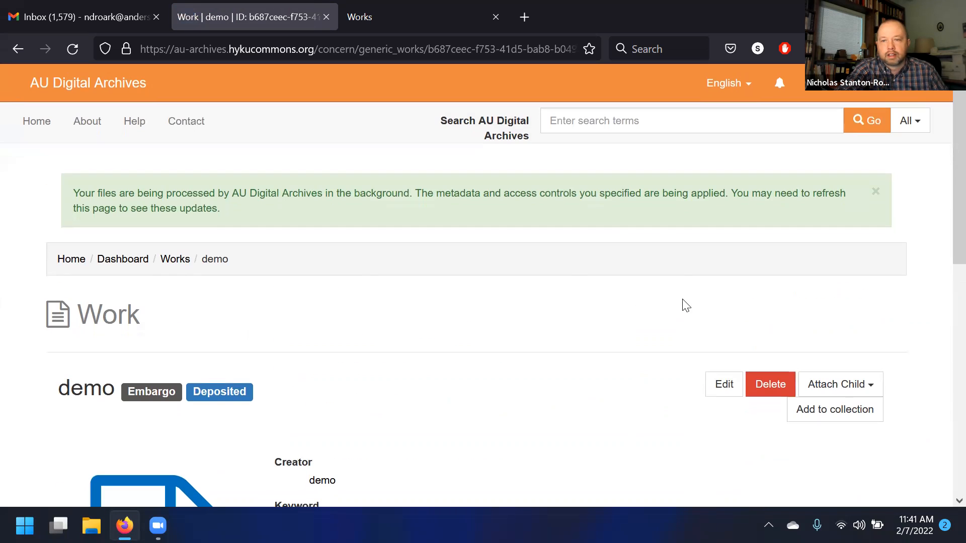
{"action": "left_click", "coordinate": [886, 83]}
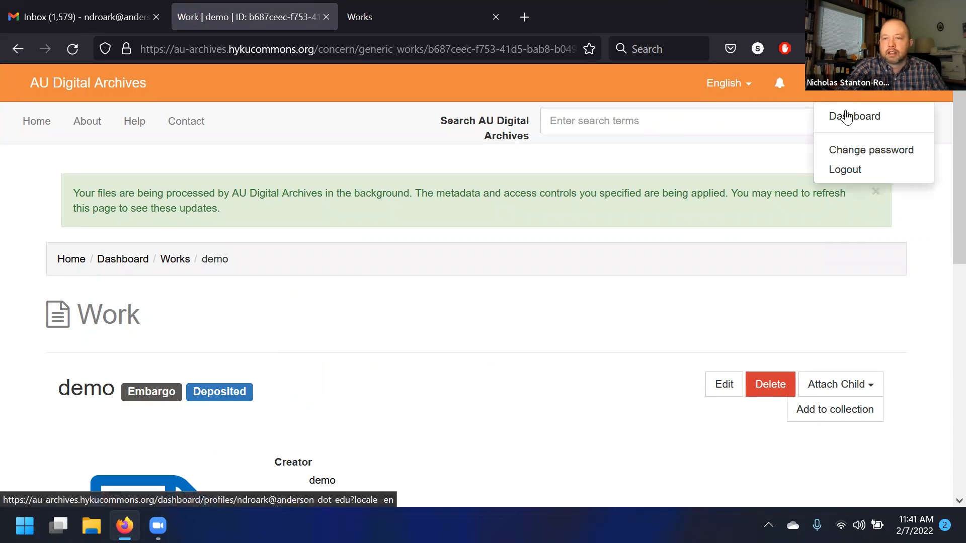
{"action": "left_click", "coordinate": [847, 120]}
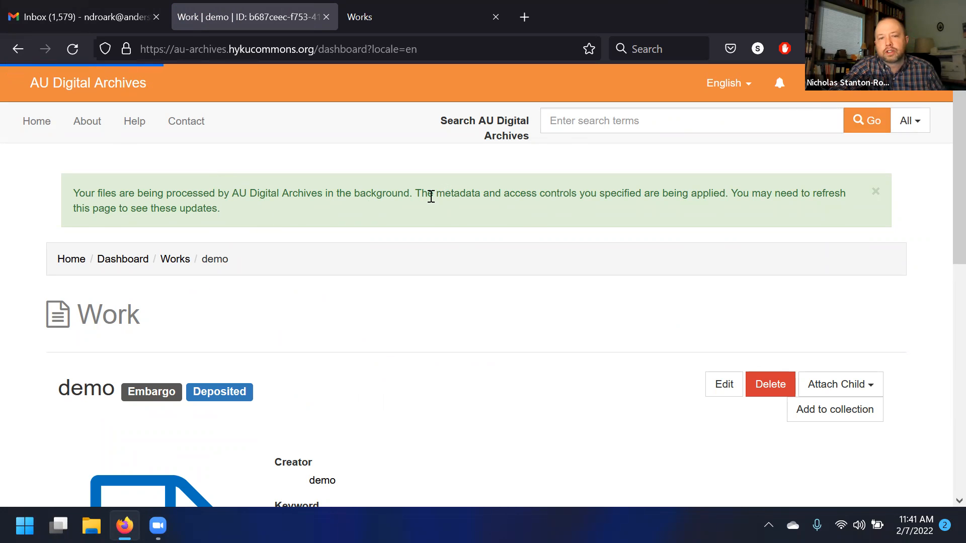
- Browse the dashboard and open Manage Embargoes
{"action": "scroll", "coordinate": [2, 267], "scroll_direction": "down", "scroll_amount": 3}
{"action": "scroll", "coordinate": [3, 272], "scroll_direction": "down", "scroll_amount": 3}
{"action": "scroll", "coordinate": [3, 276], "scroll_direction": "up", "scroll_amount": 2}
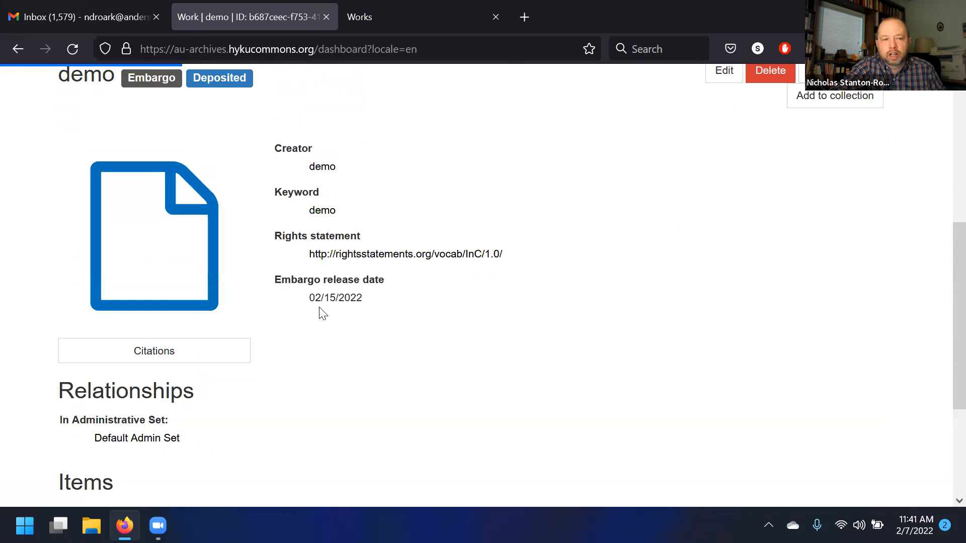
{"action": "scroll", "coordinate": [322, 313], "scroll_direction": "up", "scroll_amount": 6}
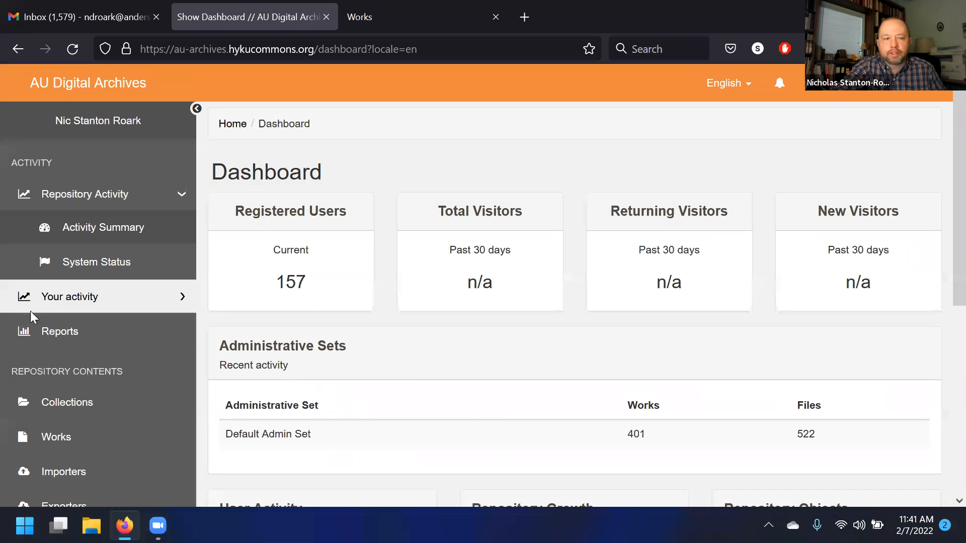
{"action": "scroll", "coordinate": [38, 322], "scroll_direction": "down", "scroll_amount": 3}
{"action": "scroll", "coordinate": [60, 343], "scroll_direction": "down", "scroll_amount": 3}
{"action": "scroll", "coordinate": [71, 347], "scroll_direction": "up", "scroll_amount": 3}
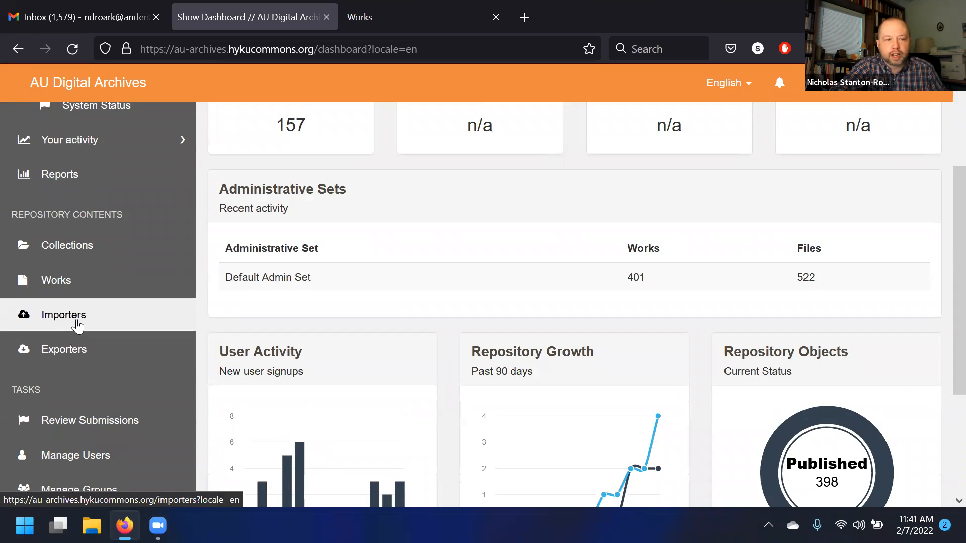
{"action": "scroll", "coordinate": [77, 322], "scroll_direction": "up", "scroll_amount": 2}
{"action": "scroll", "coordinate": [77, 324], "scroll_direction": "down", "scroll_amount": 5}
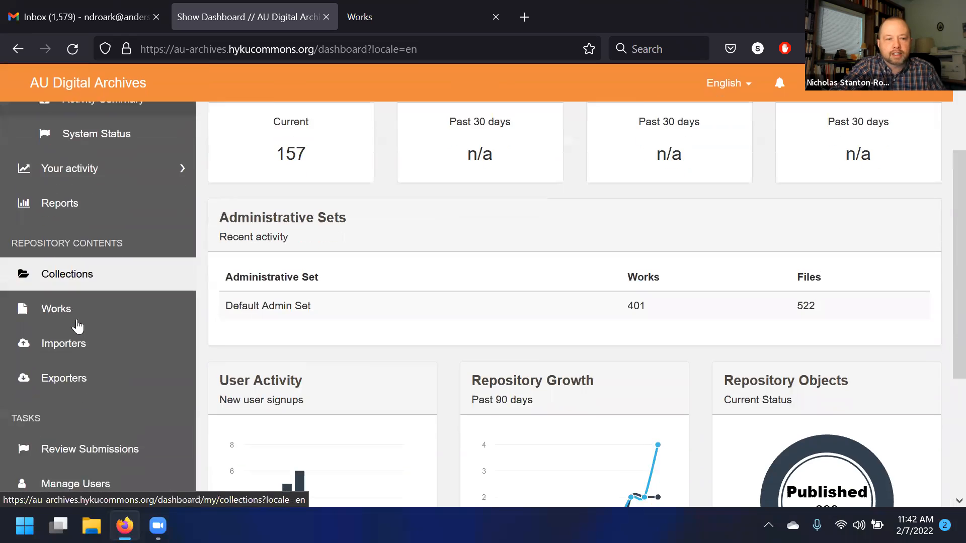
{"action": "scroll", "coordinate": [75, 324], "scroll_direction": "up", "scroll_amount": 6}
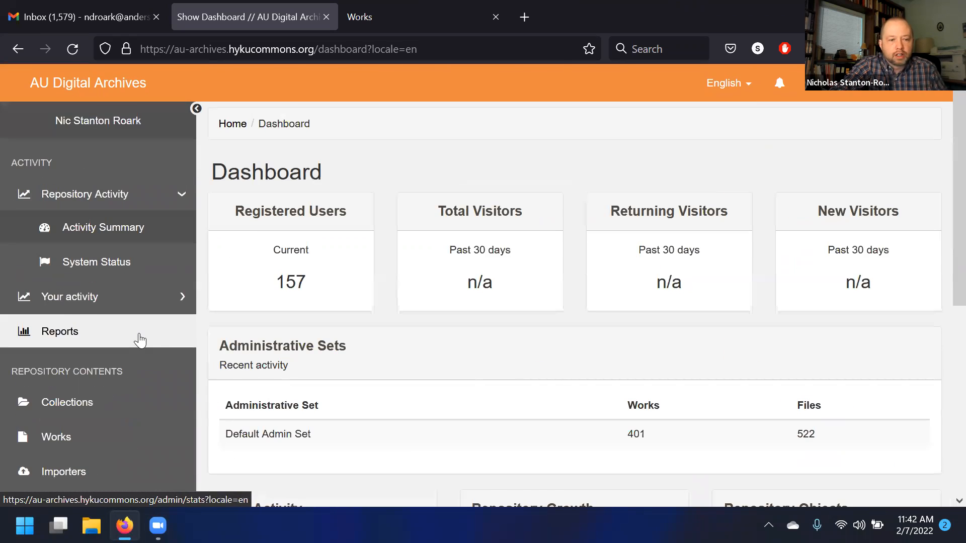
{"action": "scroll", "coordinate": [139, 340], "scroll_direction": "down", "scroll_amount": 3}
{"action": "scroll", "coordinate": [136, 340], "scroll_direction": "down", "scroll_amount": 3}
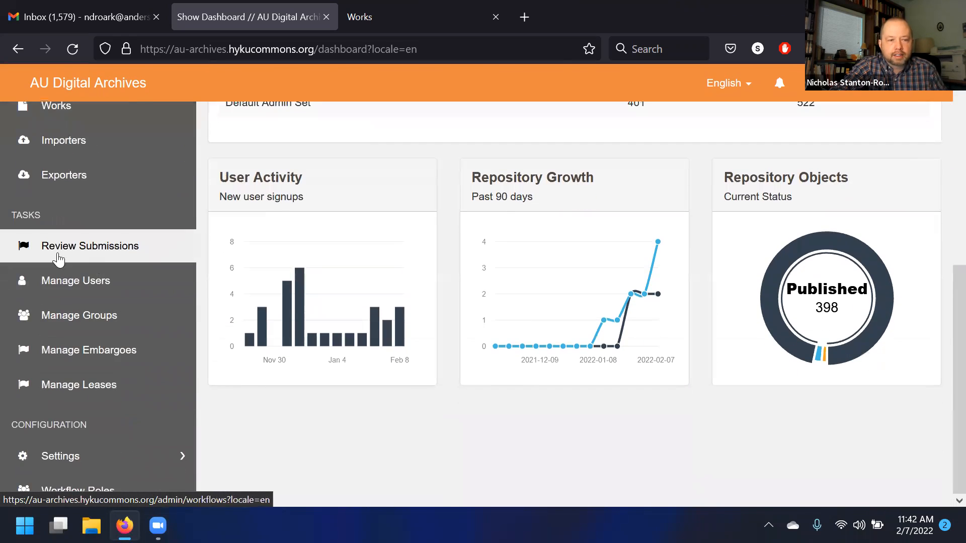
{"action": "left_click", "coordinate": [141, 357]}
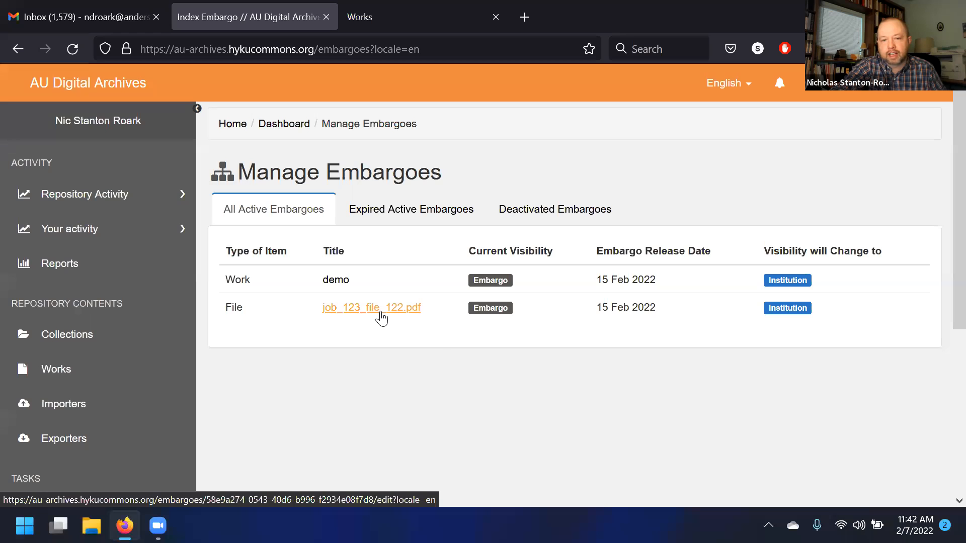
- Review the active, expired and deactivated embargo lists
{"action": "left_click_drag", "start_coordinate": [711, 309], "coordinate": [617, 282]}
{"action": "left_click", "coordinate": [606, 276]}
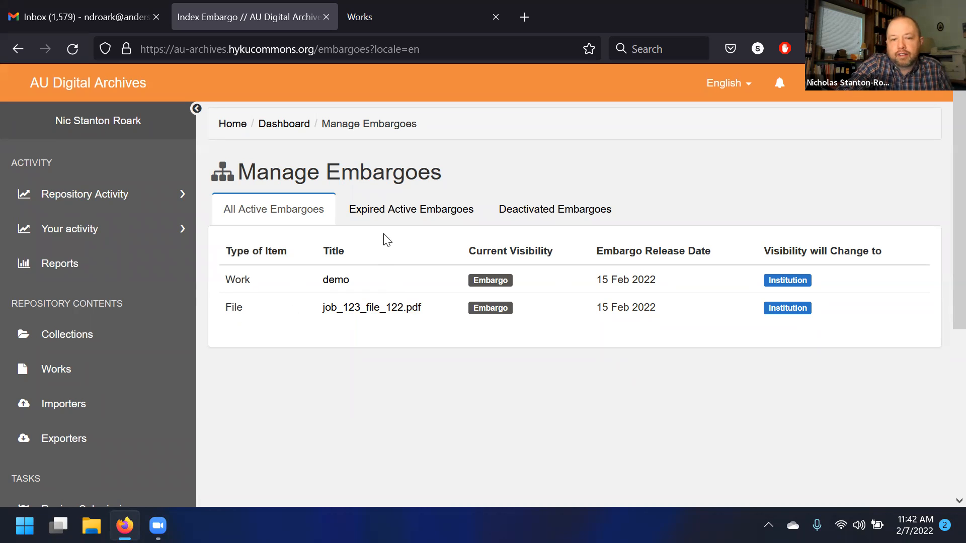
{"action": "left_click", "coordinate": [385, 202]}
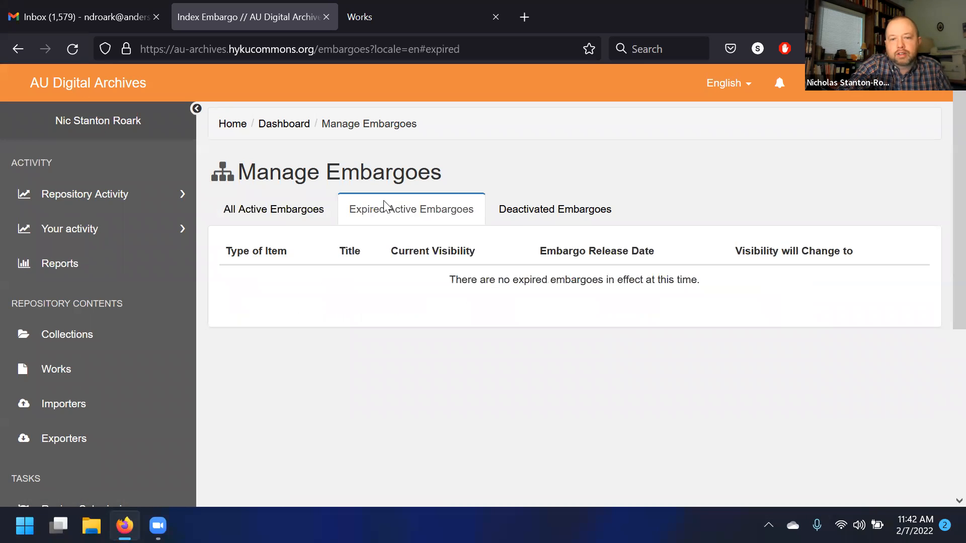
{"action": "left_click", "coordinate": [554, 209]}
{"action": "scroll", "coordinate": [469, 272], "scroll_direction": "down", "scroll_amount": 3}
{"action": "scroll", "coordinate": [469, 281], "scroll_direction": "up", "scroll_amount": 3}
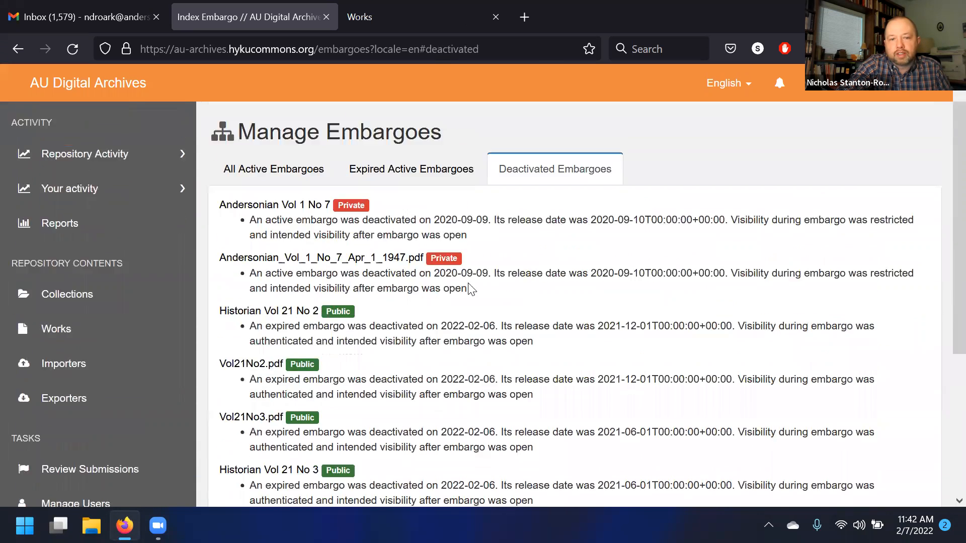
{"action": "scroll", "coordinate": [463, 284], "scroll_direction": "down", "scroll_amount": 4}
{"action": "scroll", "coordinate": [445, 351], "scroll_direction": "up", "scroll_amount": 4}
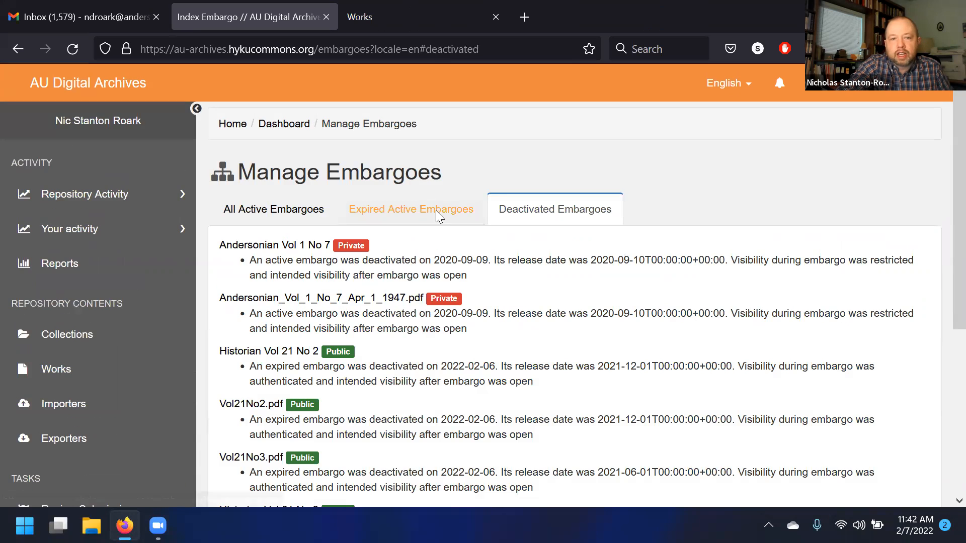
{"action": "scroll", "coordinate": [577, 315], "scroll_direction": "down", "scroll_amount": 3}
{"action": "scroll", "coordinate": [604, 297], "scroll_direction": "up", "scroll_amount": 3}
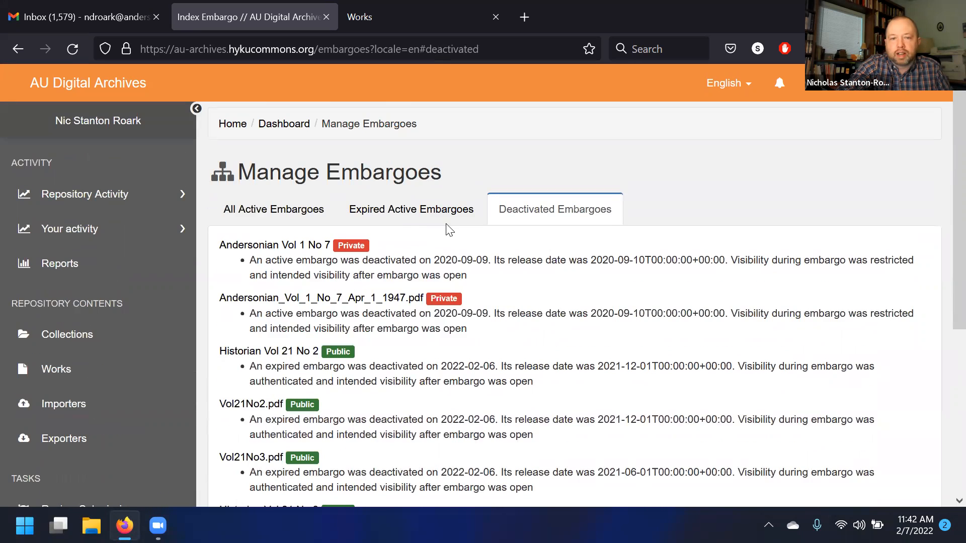
{"action": "left_click", "coordinate": [264, 216]}
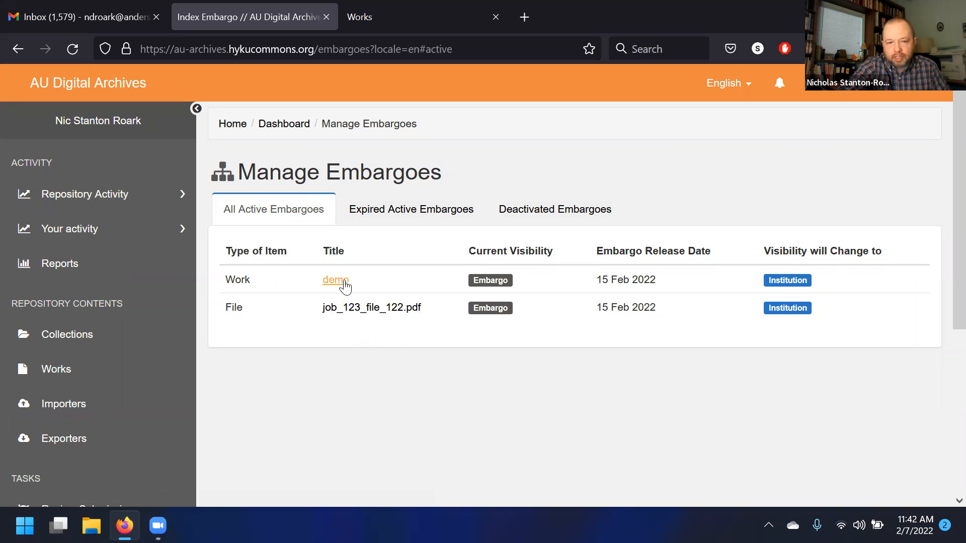
- Open the embargo management page for the demo work
{"action": "left_click", "coordinate": [336, 281]}
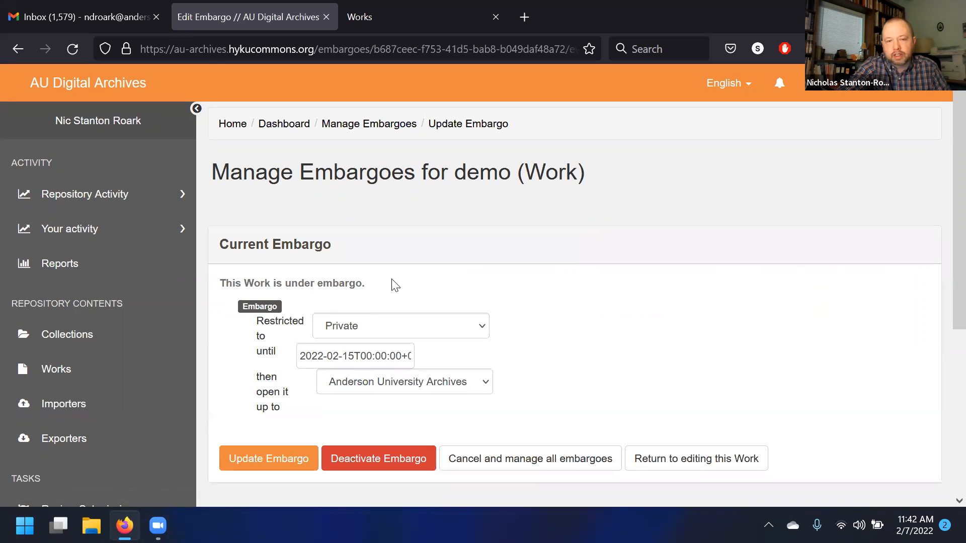
{"action": "scroll", "coordinate": [453, 271], "scroll_direction": "down", "scroll_amount": 3}
{"action": "scroll", "coordinate": [457, 209], "scroll_direction": "up", "scroll_amount": 3}
{"action": "scroll", "coordinate": [378, 209], "scroll_direction": "down", "scroll_amount": 2}
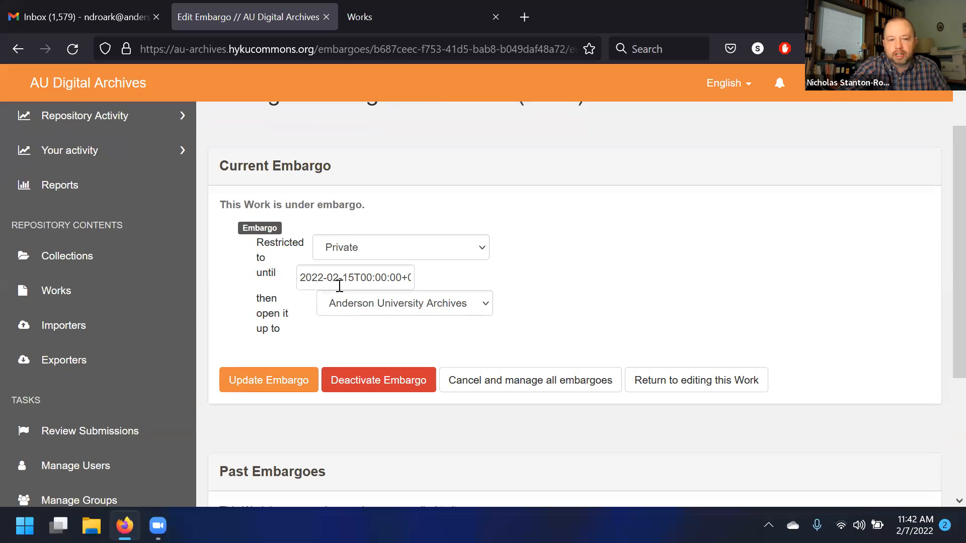
{"action": "scroll", "coordinate": [339, 286], "scroll_direction": "down", "scroll_amount": 2}
- Try changing the work's embargo to open up to Public after release
{"action": "left_click", "coordinate": [425, 226]}
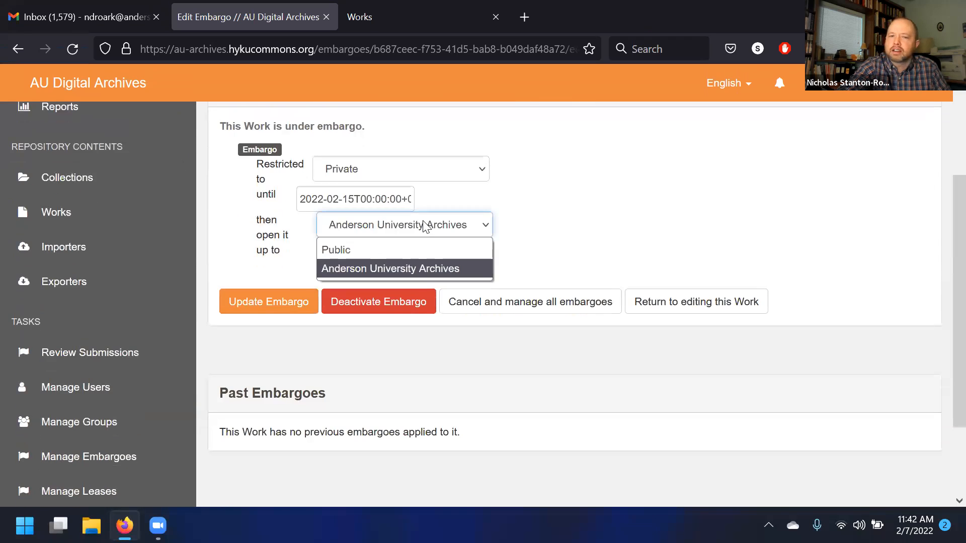
{"action": "left_click", "coordinate": [421, 249]}
{"action": "left_click", "coordinate": [352, 227]}
{"action": "left_click", "coordinate": [359, 250]}
{"action": "left_click", "coordinate": [298, 301]}
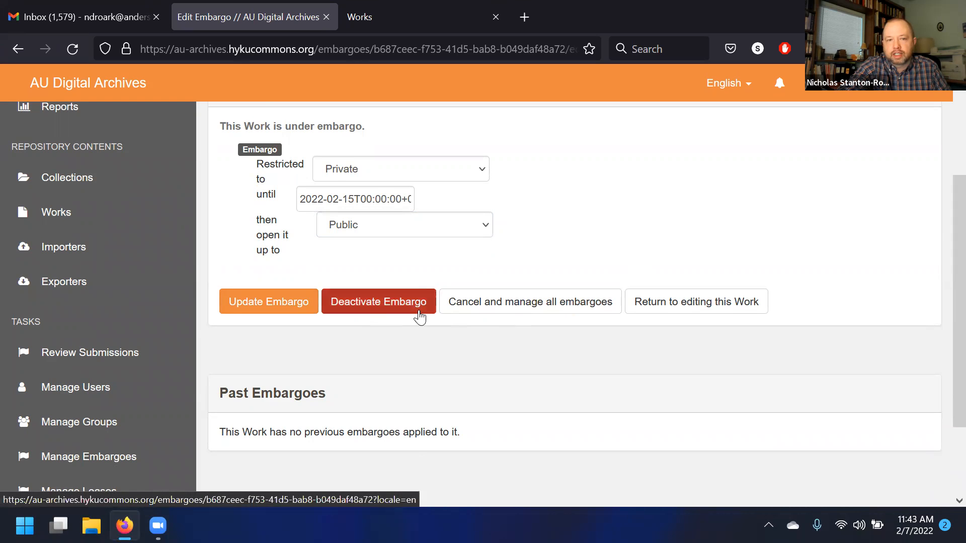
- Open the work's edit form from the embargo page, then go back to the embargo page
{"action": "scroll", "coordinate": [503, 307], "scroll_direction": "up", "scroll_amount": 2}
{"action": "scroll", "coordinate": [554, 299], "scroll_direction": "down", "scroll_amount": 2}
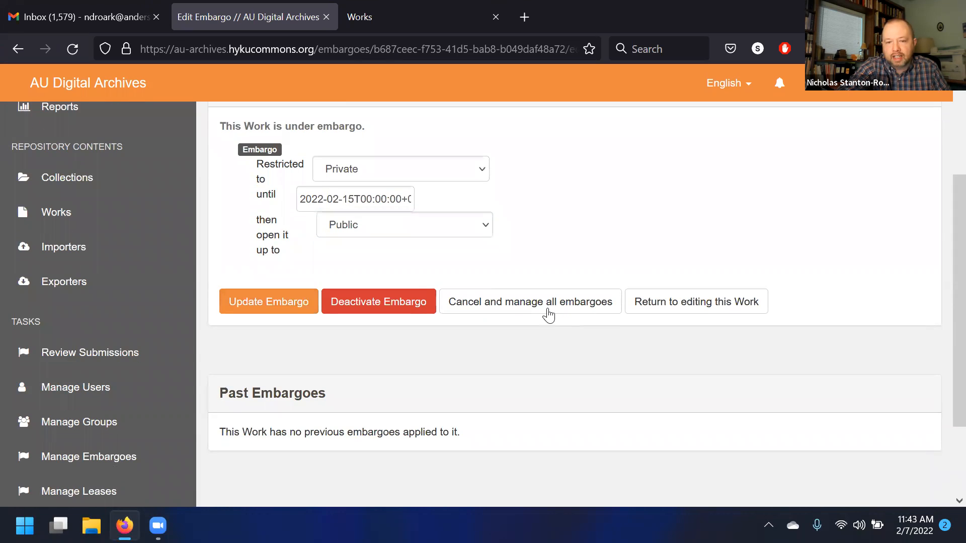
{"action": "left_click", "coordinate": [696, 311]}
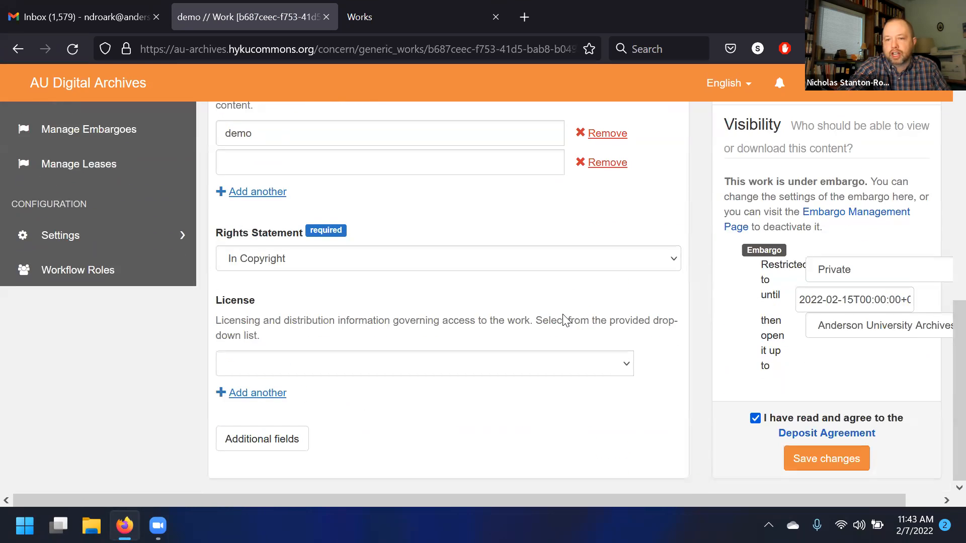
{"action": "key", "text": "alt+Left"}
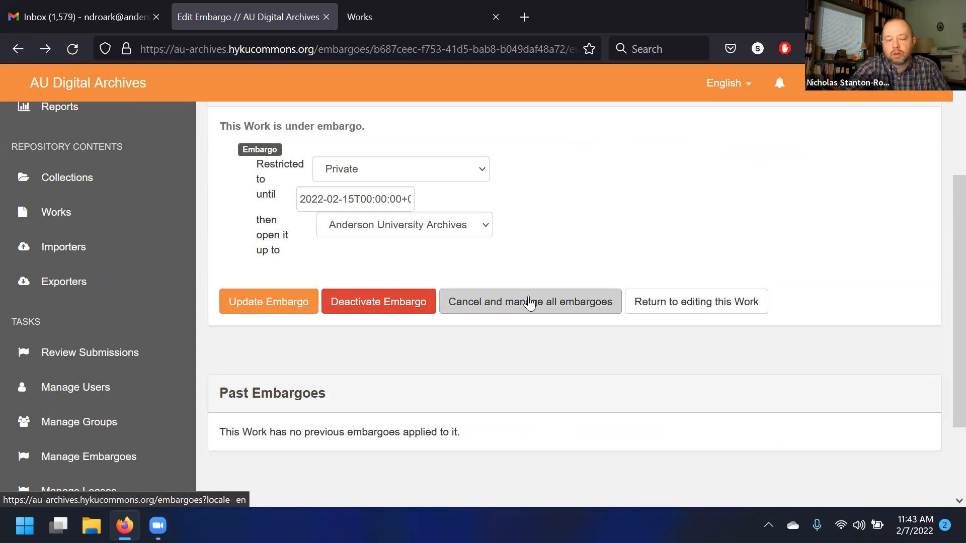
- Open the embargo management page for the file job_123_file_122.pdf
{"action": "scroll", "coordinate": [526, 305], "scroll_direction": "down", "scroll_amount": 2}
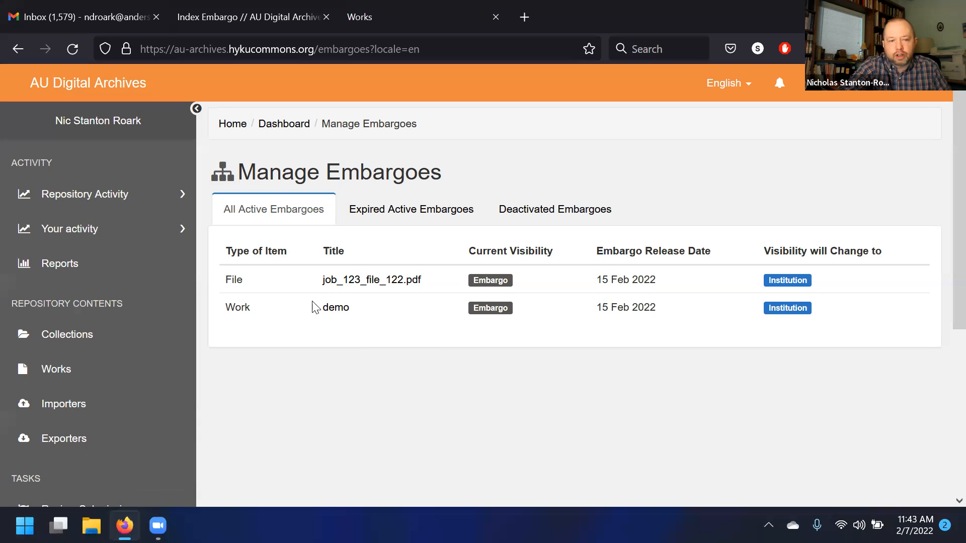
{"action": "left_click", "coordinate": [356, 282]}
{"action": "scroll", "coordinate": [358, 290], "scroll_direction": "down", "scroll_amount": 2}
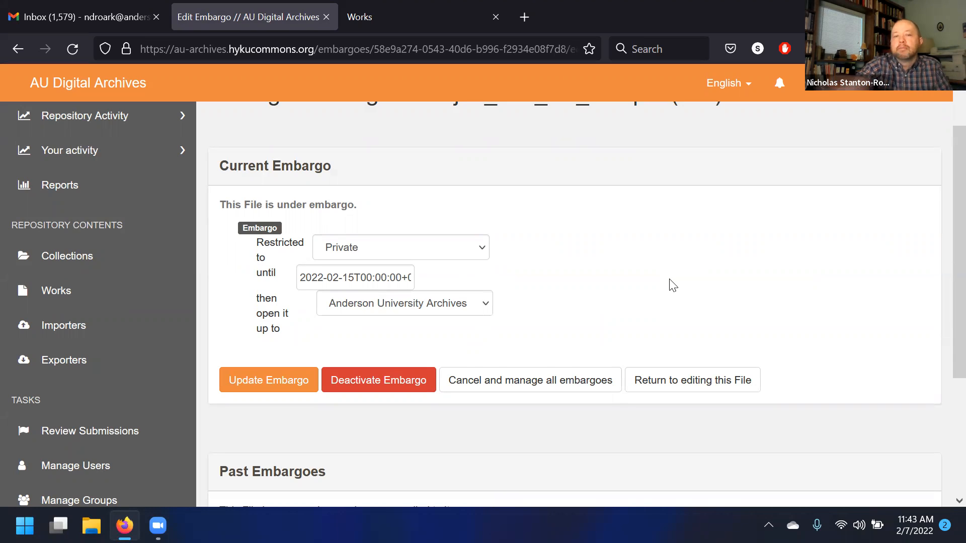
{"action": "scroll", "coordinate": [674, 285], "scroll_direction": "up", "scroll_amount": 2}
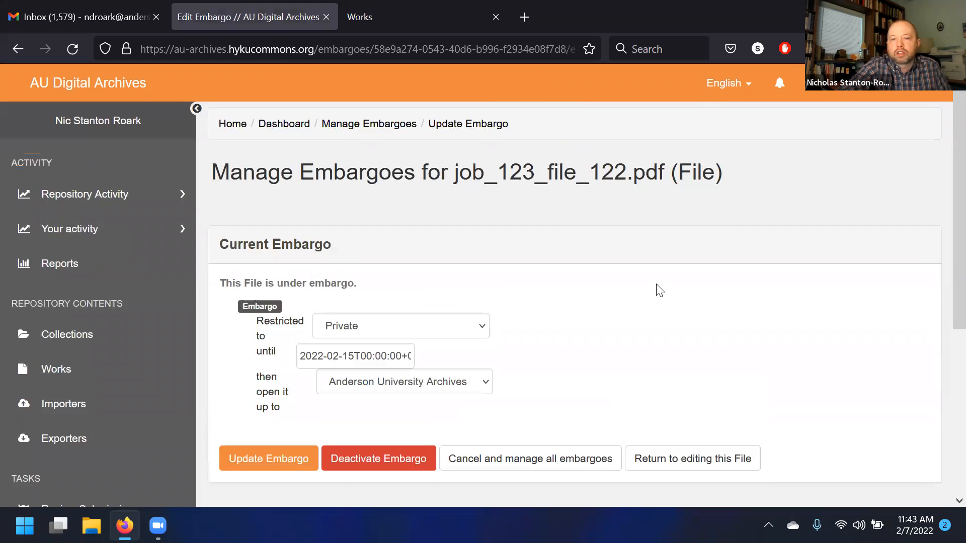
- Review the embargo settings of job_123_file_122.pdf, then return to the Manage Embargoes list
{"action": "scroll", "coordinate": [665, 287], "scroll_direction": "down", "scroll_amount": 4}
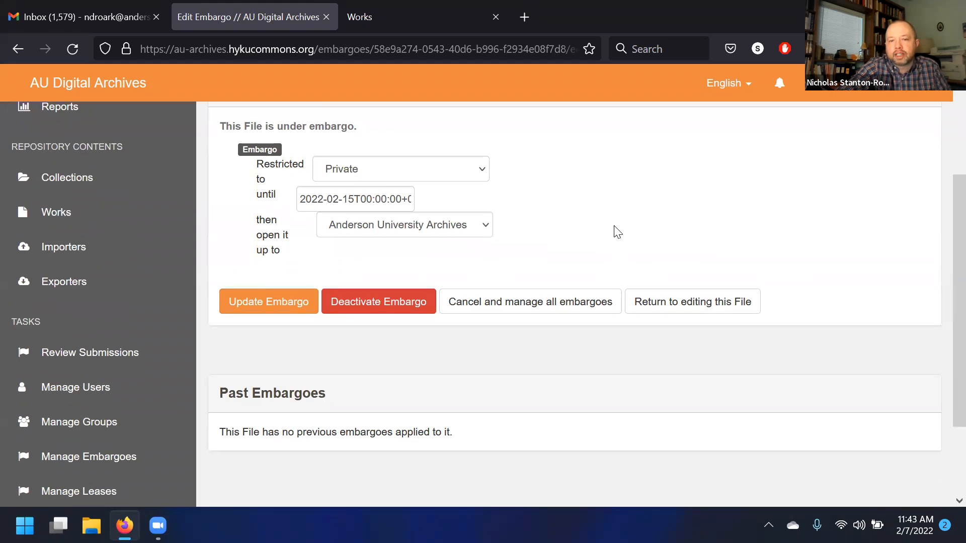
{"action": "scroll", "coordinate": [618, 232], "scroll_direction": "up", "scroll_amount": 2}
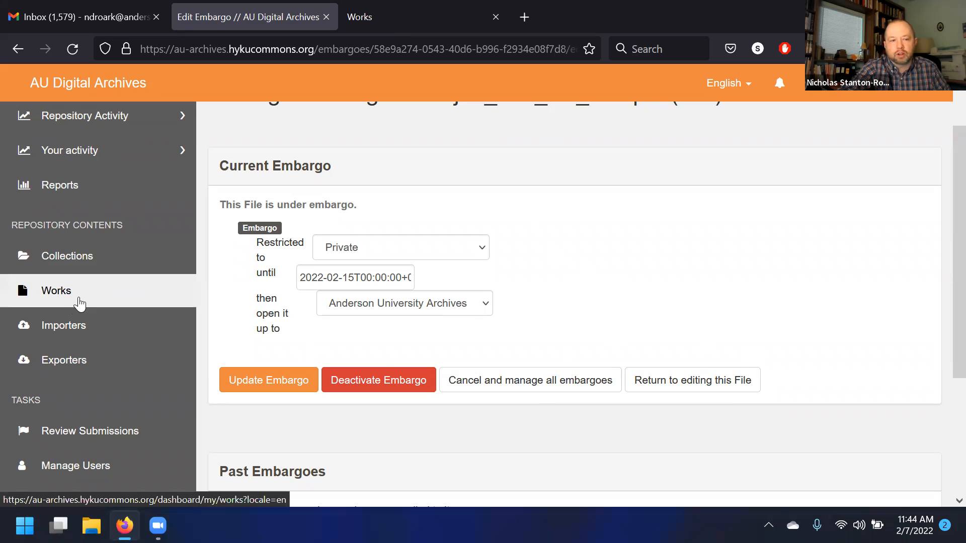
{"action": "left_click", "coordinate": [94, 298]}
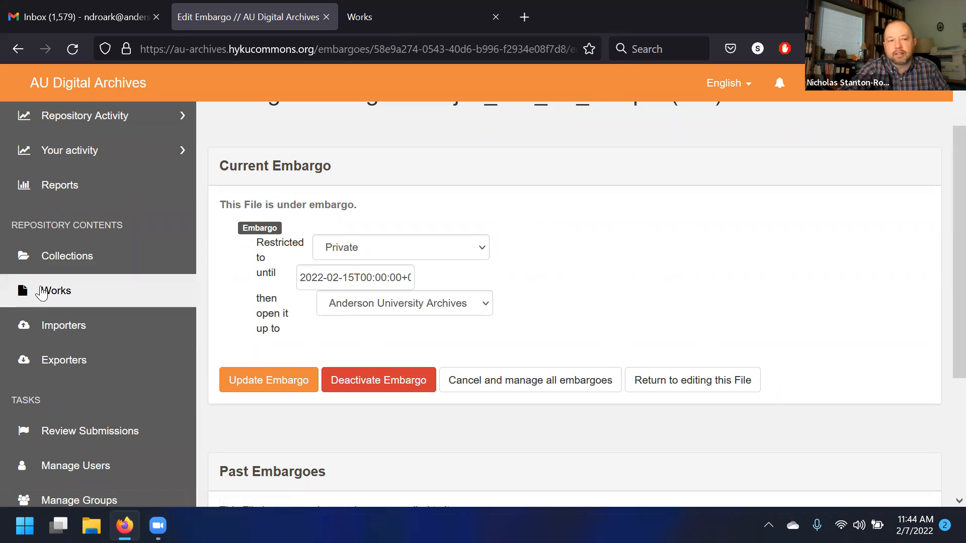
{"action": "scroll", "coordinate": [806, 229], "scroll_direction": "down", "scroll_amount": 2}
{"action": "scroll", "coordinate": [669, 226], "scroll_direction": "up", "scroll_amount": 5}
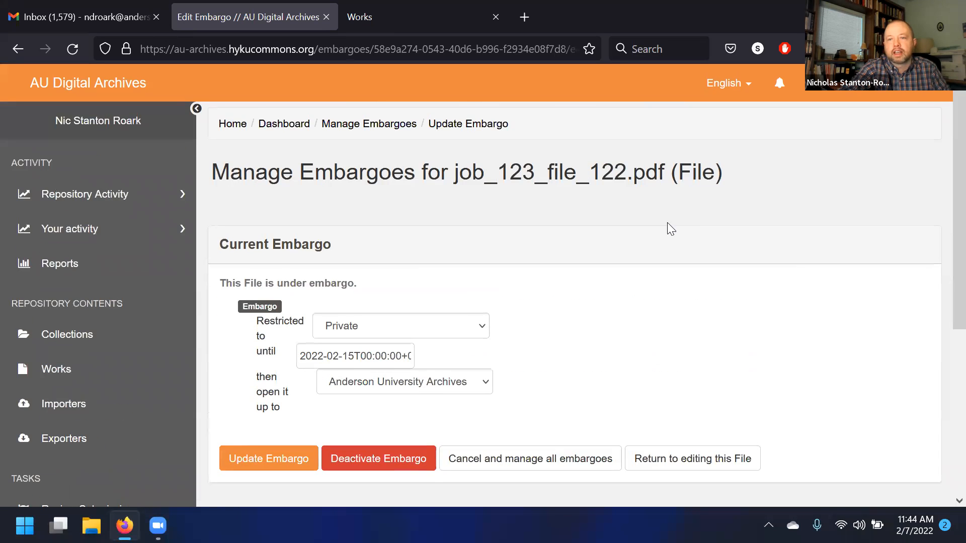
{"action": "left_click_drag", "start_coordinate": [719, 173], "coordinate": [678, 171]}
{"action": "left_click", "coordinate": [671, 182]}
{"action": "left_click", "coordinate": [716, 172]}
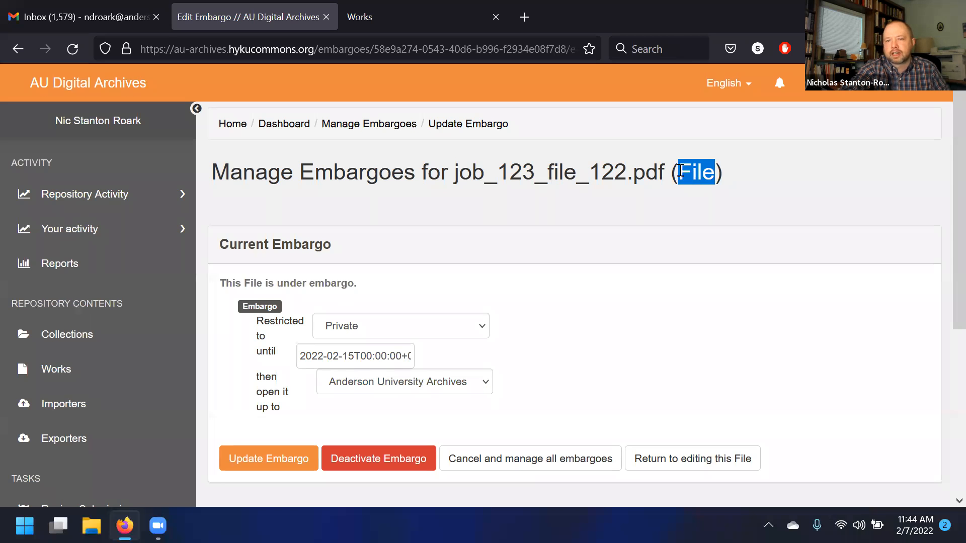
{"action": "left_click", "coordinate": [679, 172]}
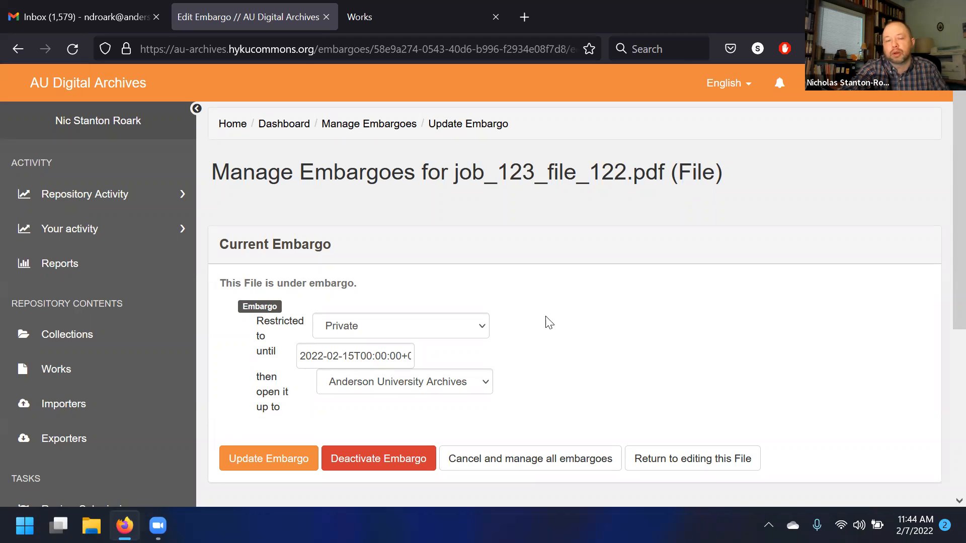
{"action": "scroll", "coordinate": [604, 315], "scroll_direction": "down", "scroll_amount": 5}
{"action": "scroll", "coordinate": [790, 291], "scroll_direction": "up", "scroll_amount": 5}
{"action": "left_click_drag", "start_coordinate": [715, 173], "coordinate": [677, 172]}
{"action": "left_click", "coordinate": [677, 172]}
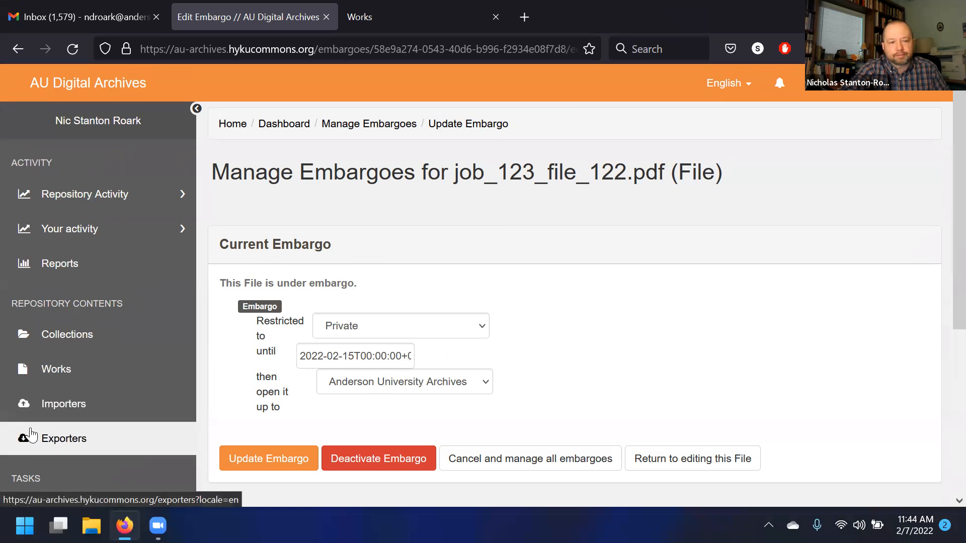
{"action": "scroll", "coordinate": [32, 361], "scroll_direction": "down", "scroll_amount": 5}
{"action": "left_click", "coordinate": [50, 349]}
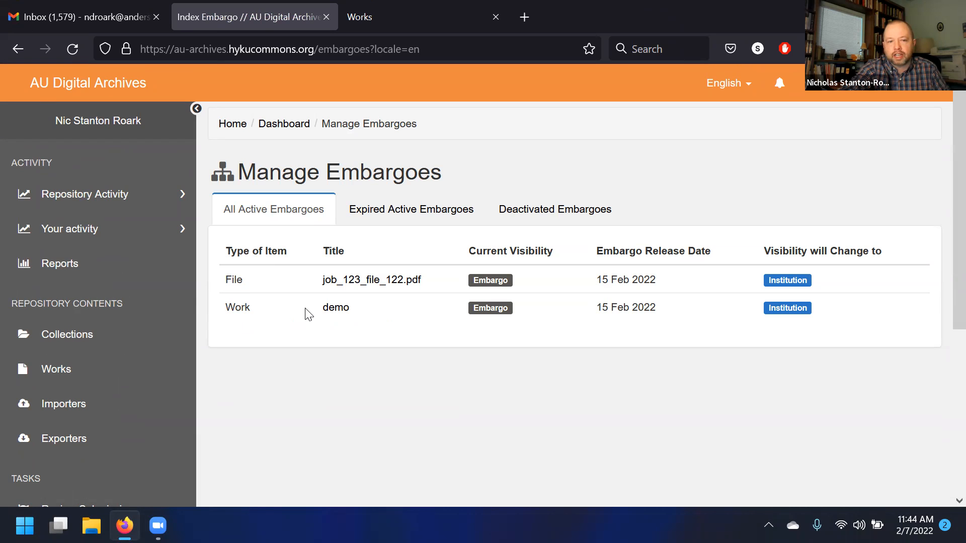
- Open the demo work's embargo page from the Manage Embargoes list
{"action": "left_click", "coordinate": [337, 309]}
{"action": "scroll", "coordinate": [347, 313], "scroll_direction": "down", "scroll_amount": 2}
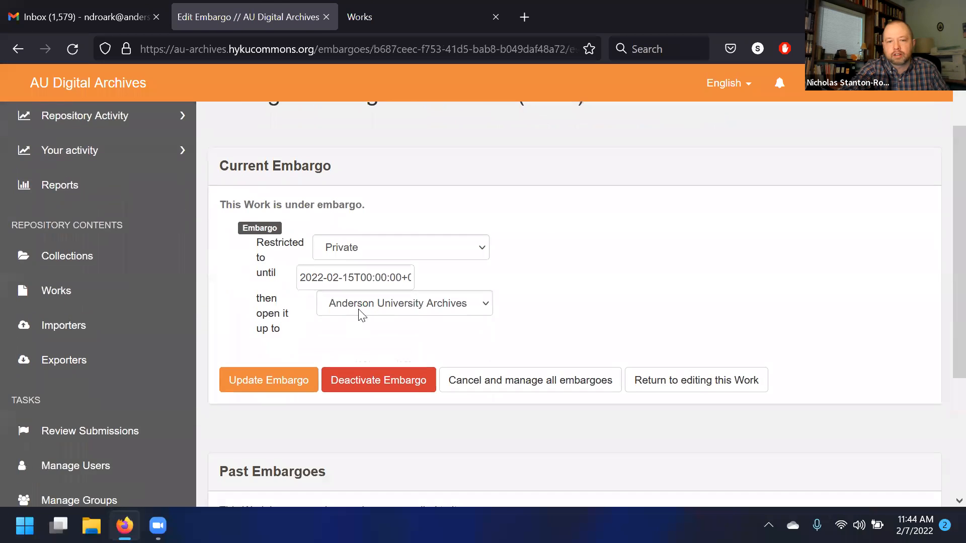
{"action": "scroll", "coordinate": [351, 338], "scroll_direction": "up", "scroll_amount": 3}
- Go to the public home page and open the Anderson University historical images collection
{"action": "left_click", "coordinate": [23, 78]}
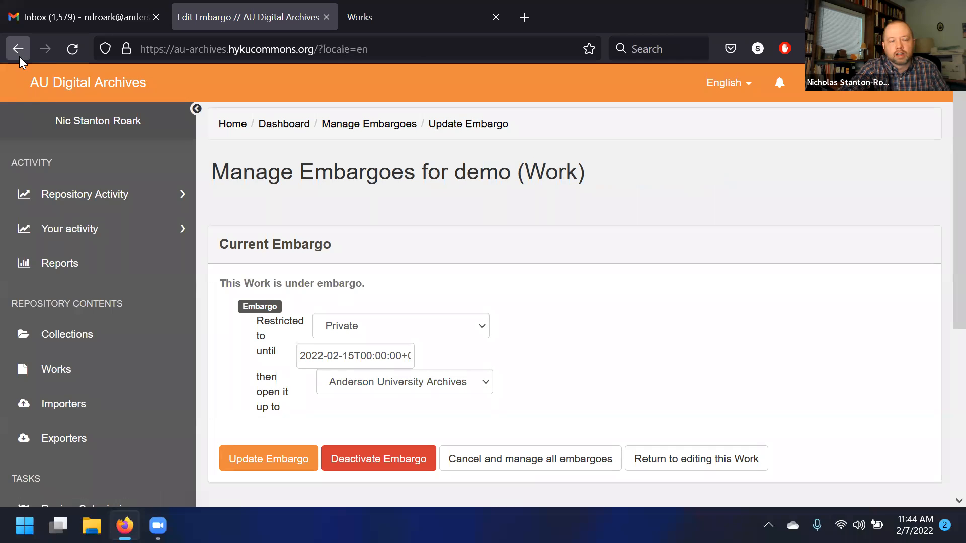
{"action": "scroll", "coordinate": [431, 255], "scroll_direction": "down", "scroll_amount": 15}
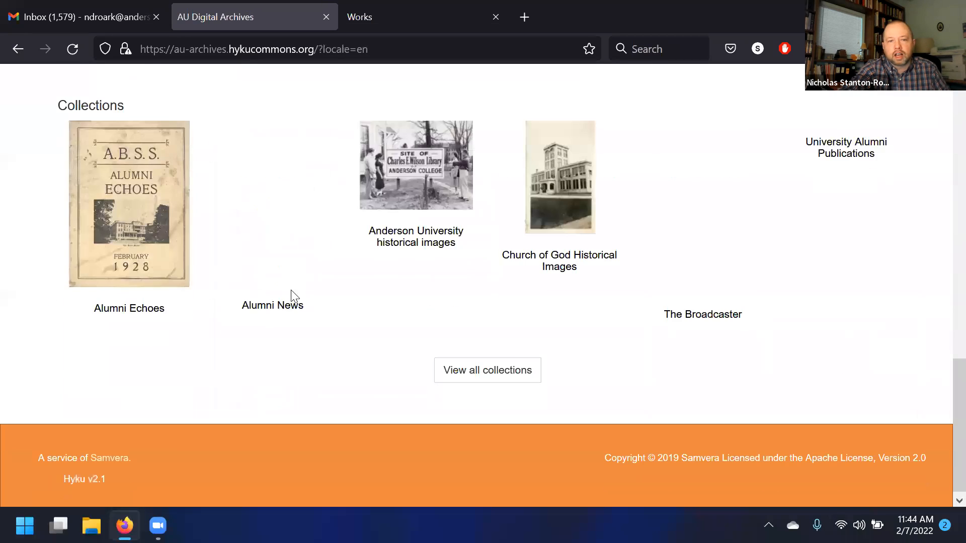
{"action": "scroll", "coordinate": [332, 355], "scroll_direction": "up", "scroll_amount": 15}
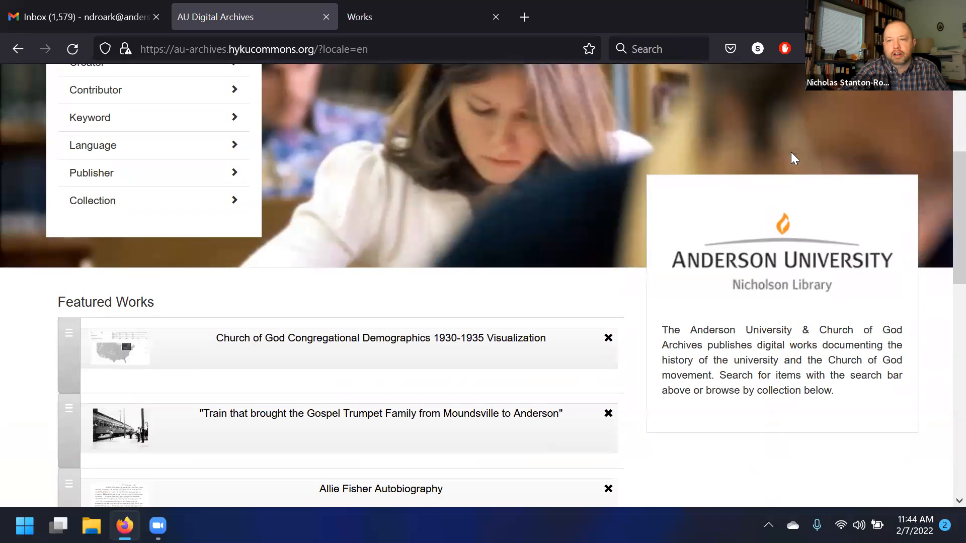
{"action": "scroll", "coordinate": [827, 130], "scroll_direction": "up", "scroll_amount": 2}
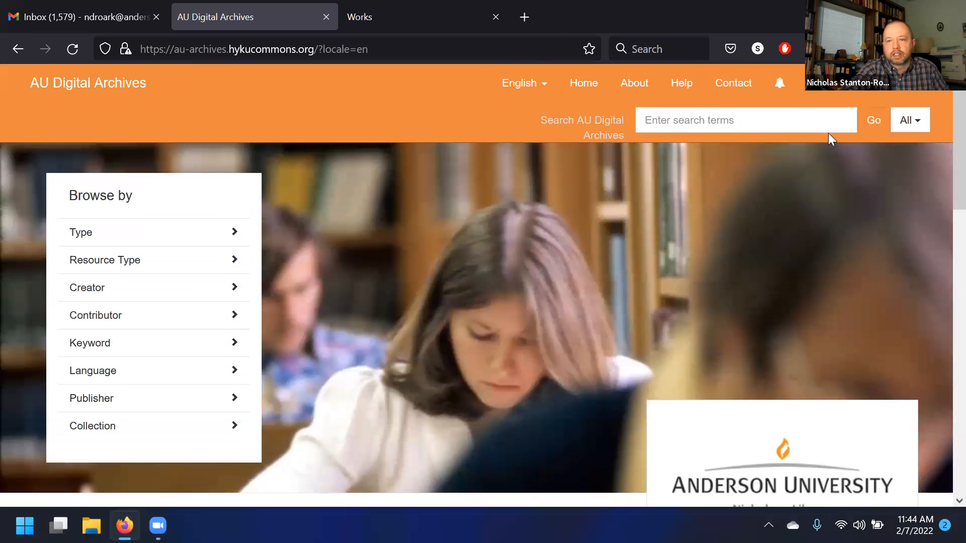
{"action": "left_click", "coordinate": [859, 86]}
{"action": "left_click", "coordinate": [607, 278]}
{"action": "scroll", "coordinate": [550, 312], "scroll_direction": "down", "scroll_amount": 15}
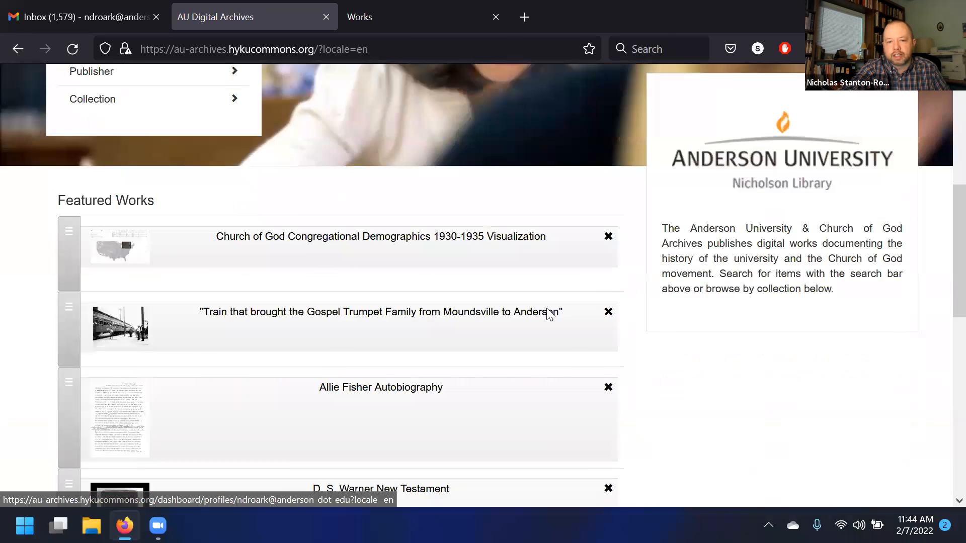
{"action": "left_click", "coordinate": [475, 244]}
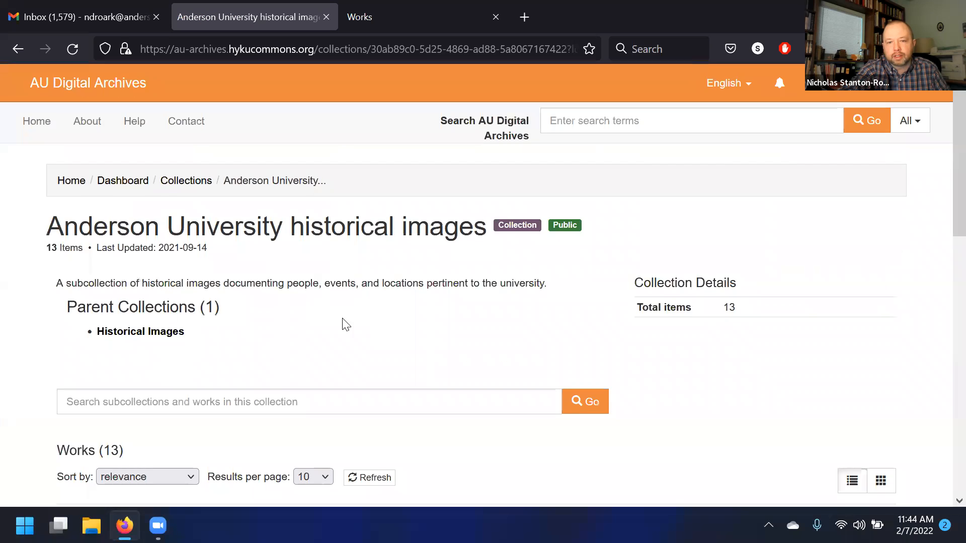
- Open the Site of Wilson Library Sign work and examine its file's visibility and available actions
{"action": "scroll", "coordinate": [209, 281], "scroll_direction": "down", "scroll_amount": 5}
{"action": "left_click", "coordinate": [210, 323]}
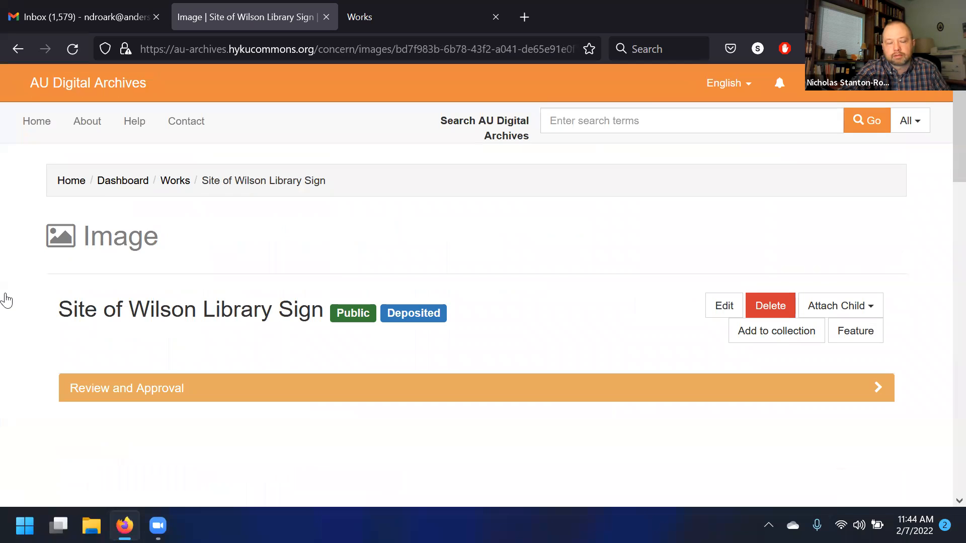
{"action": "scroll", "coordinate": [7, 253], "scroll_direction": "down", "scroll_amount": 5}
{"action": "scroll", "coordinate": [5, 254], "scroll_direction": "up", "scroll_amount": 5}
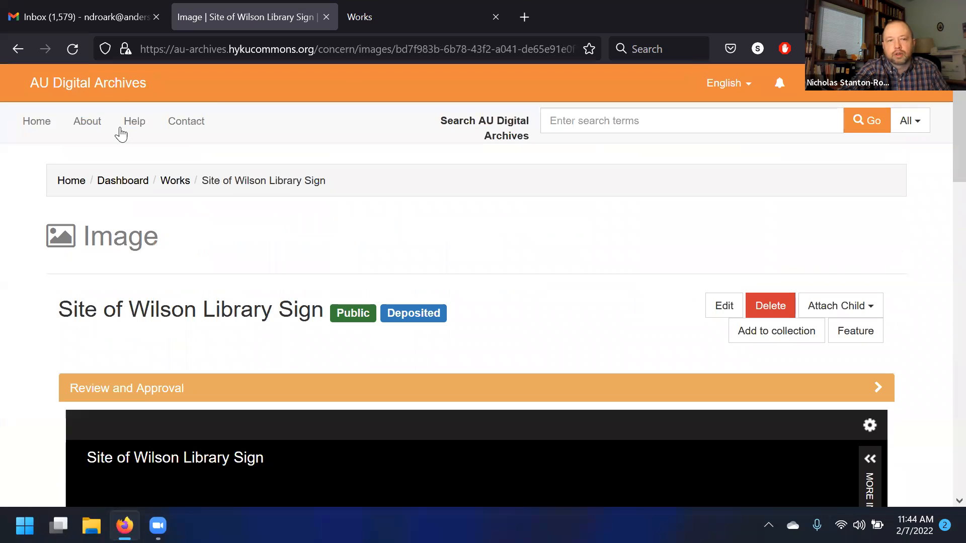
{"action": "left_click_drag", "start_coordinate": [190, 274], "coordinate": [69, 234]}
{"action": "scroll", "coordinate": [56, 252], "scroll_direction": "down", "scroll_amount": 15}
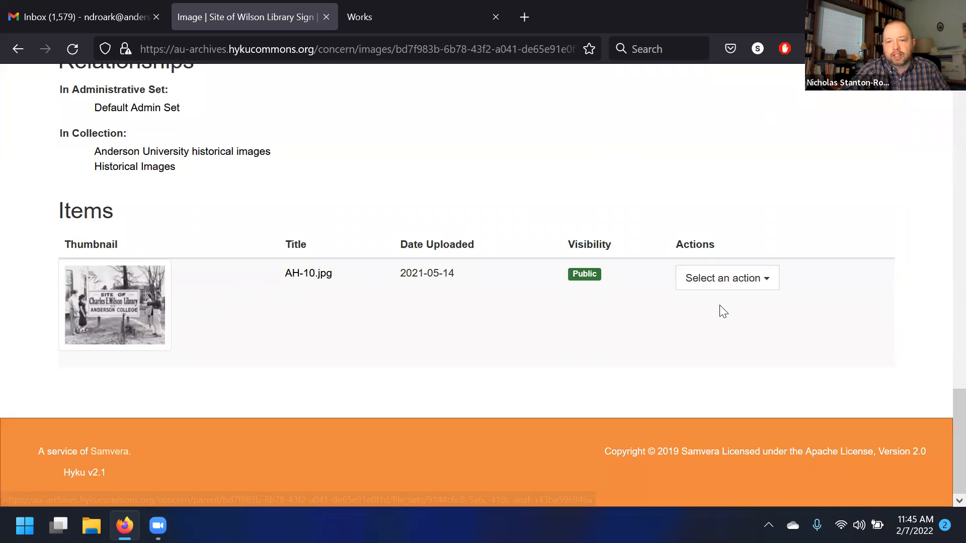
{"action": "left_click", "coordinate": [725, 282]}
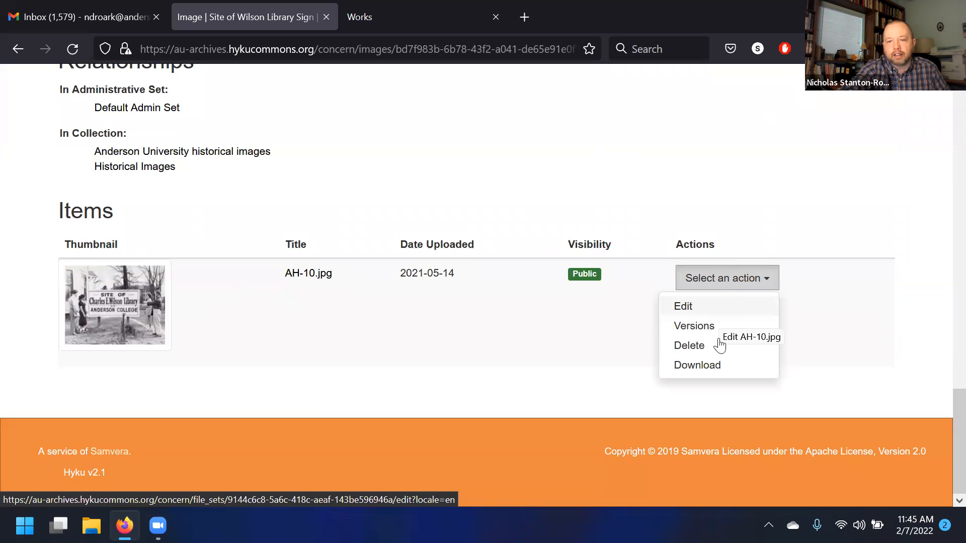
{"action": "scroll", "coordinate": [373, 384], "scroll_direction": "up", "scroll_amount": 10}
{"action": "scroll", "coordinate": [503, 340], "scroll_direction": "down", "scroll_amount": 4}
{"action": "scroll", "coordinate": [157, 304], "scroll_direction": "up", "scroll_amount": 12}
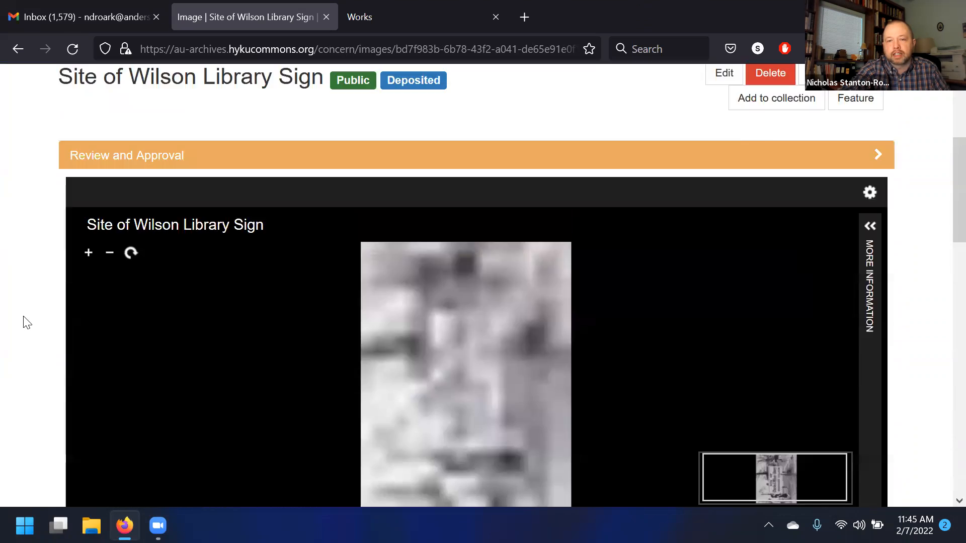
{"action": "scroll", "coordinate": [27, 323], "scroll_direction": "up", "scroll_amount": 5}
- Return to the dashboard and revisit the Manage Embargoes list
{"action": "left_click", "coordinate": [815, 83]}
{"action": "left_click", "coordinate": [854, 115]}
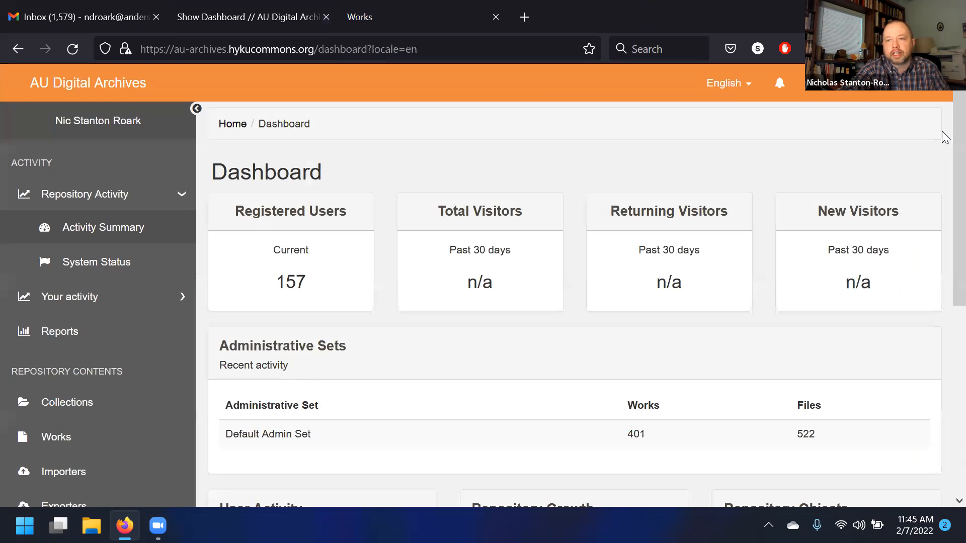
{"action": "scroll", "coordinate": [36, 332], "scroll_direction": "down", "scroll_amount": 5}
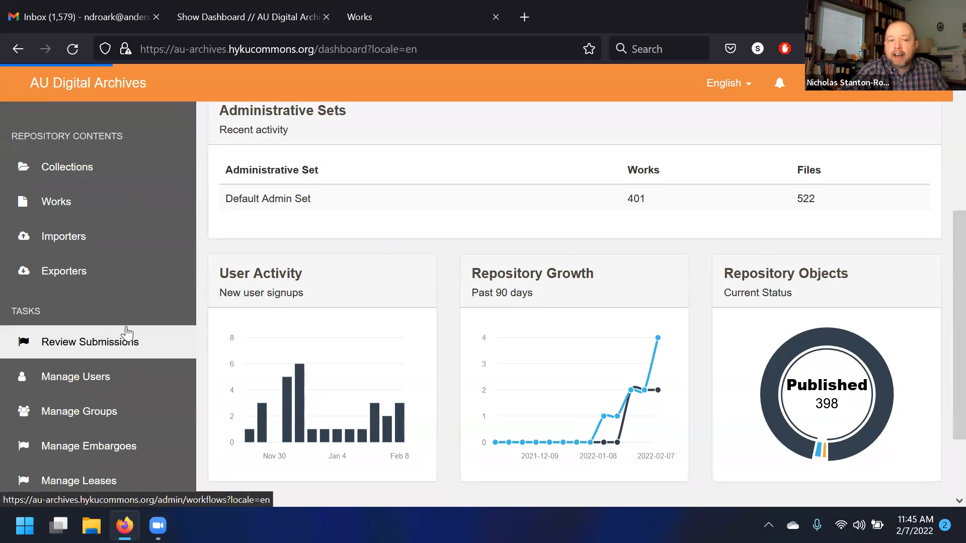
{"action": "scroll", "coordinate": [126, 332], "scroll_direction": "down", "scroll_amount": 2}
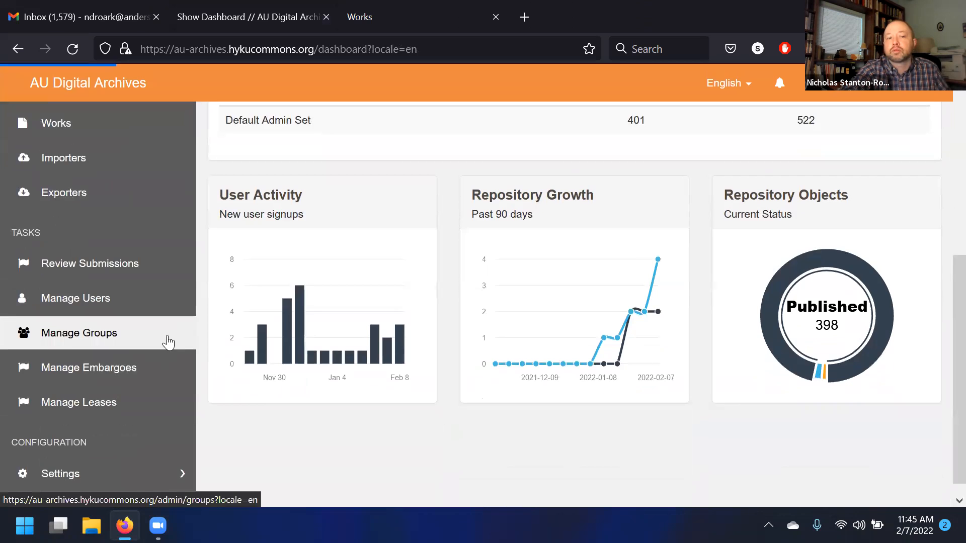
{"action": "left_click", "coordinate": [130, 366]}
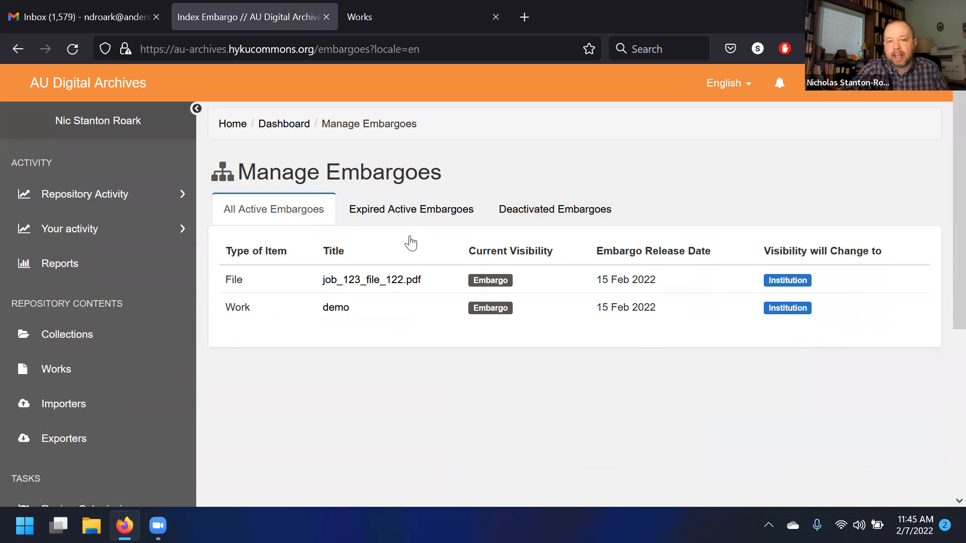
{"action": "scroll", "coordinate": [402, 294], "scroll_direction": "down", "scroll_amount": 2}
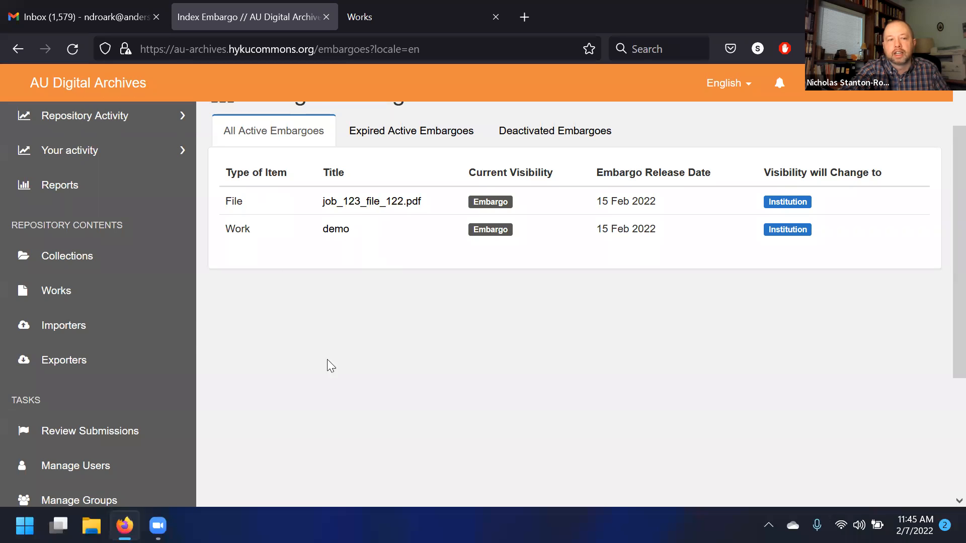
- Start a new Generic Work from the Works list and check its Files and Descriptions tabs
{"action": "left_click", "coordinate": [130, 303]}
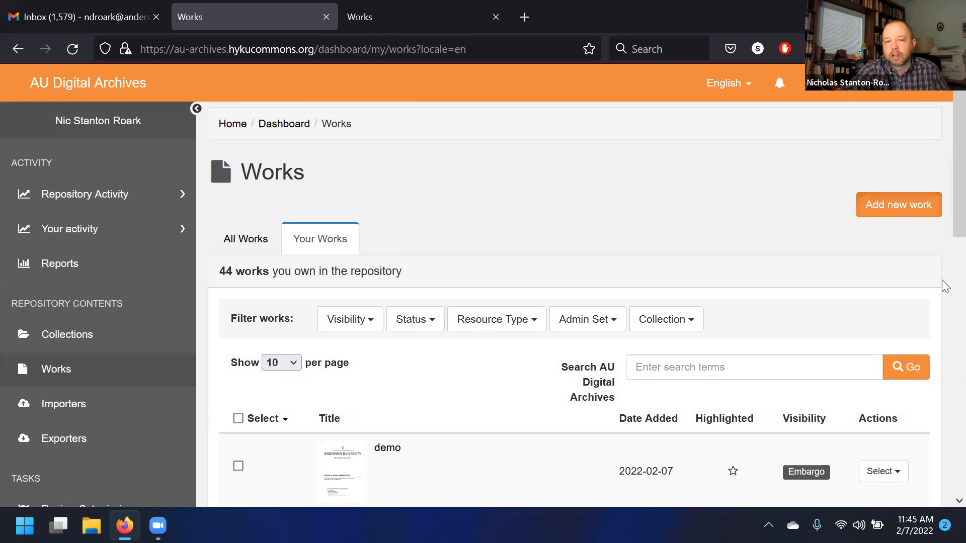
{"action": "left_click", "coordinate": [898, 205]}
{"action": "left_click", "coordinate": [653, 447]}
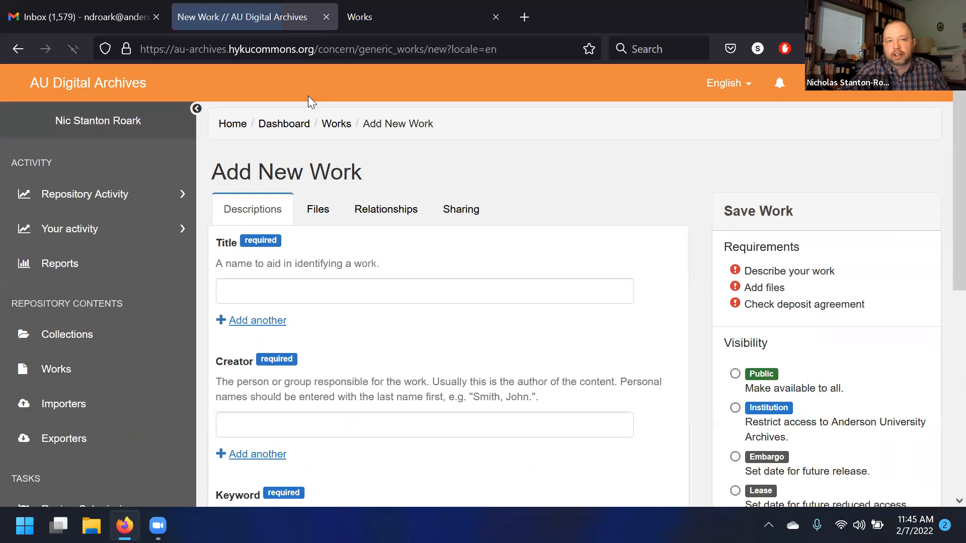
{"action": "left_click", "coordinate": [313, 210]}
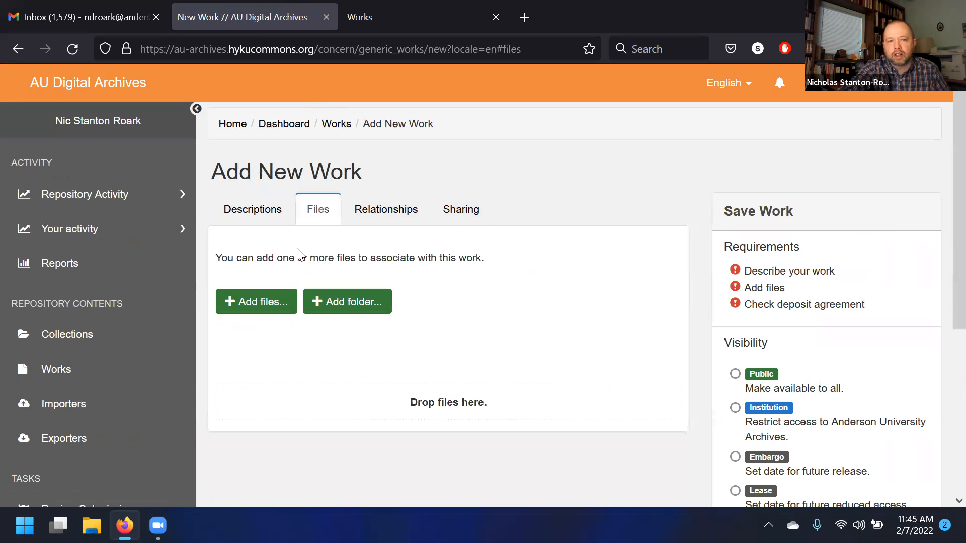
{"action": "left_click", "coordinate": [271, 211]}
- On the new work form, select Embargo visibility and then Lease visibility to show their release settings
{"action": "scroll", "coordinate": [282, 206], "scroll_direction": "down", "scroll_amount": 2}
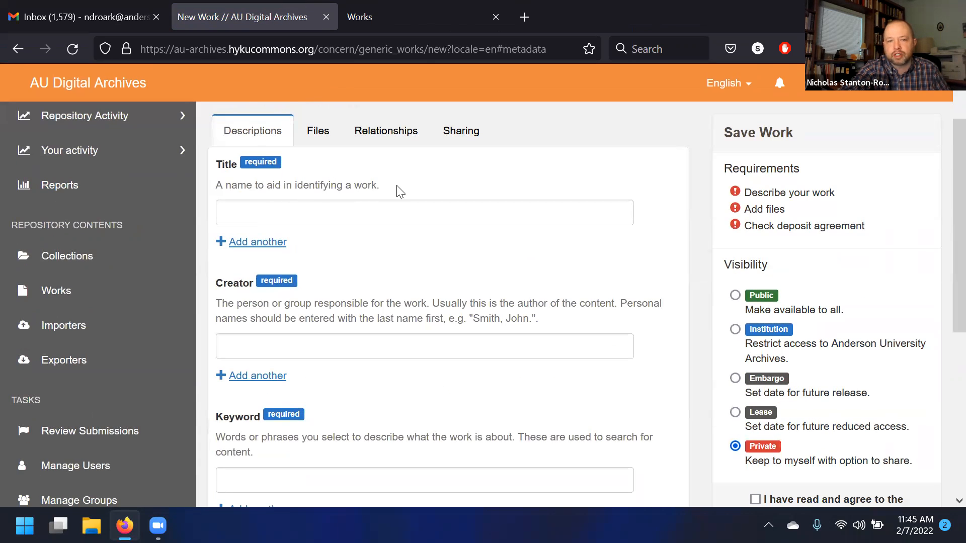
{"action": "scroll", "coordinate": [400, 191], "scroll_direction": "down", "scroll_amount": 2}
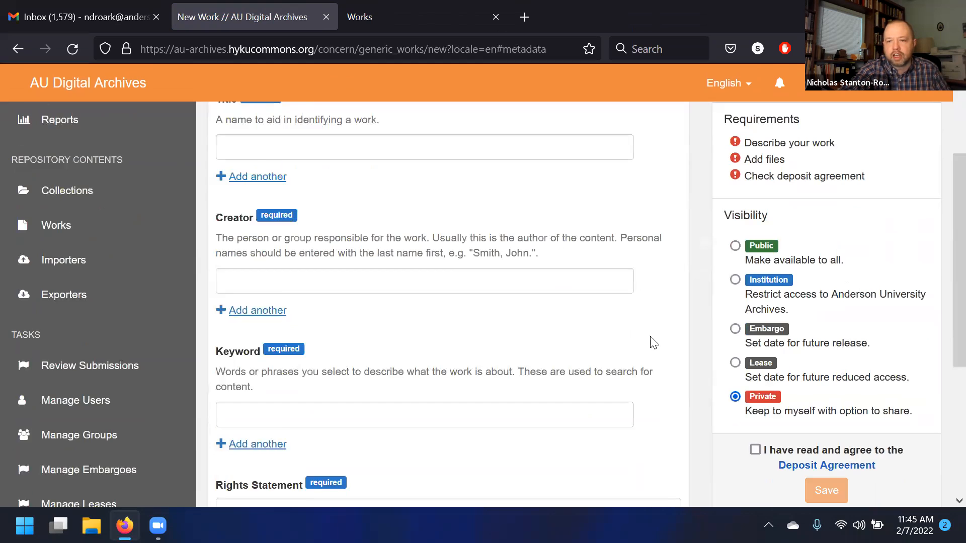
{"action": "left_click", "coordinate": [737, 341]}
{"action": "scroll", "coordinate": [732, 346], "scroll_direction": "down", "scroll_amount": 6}
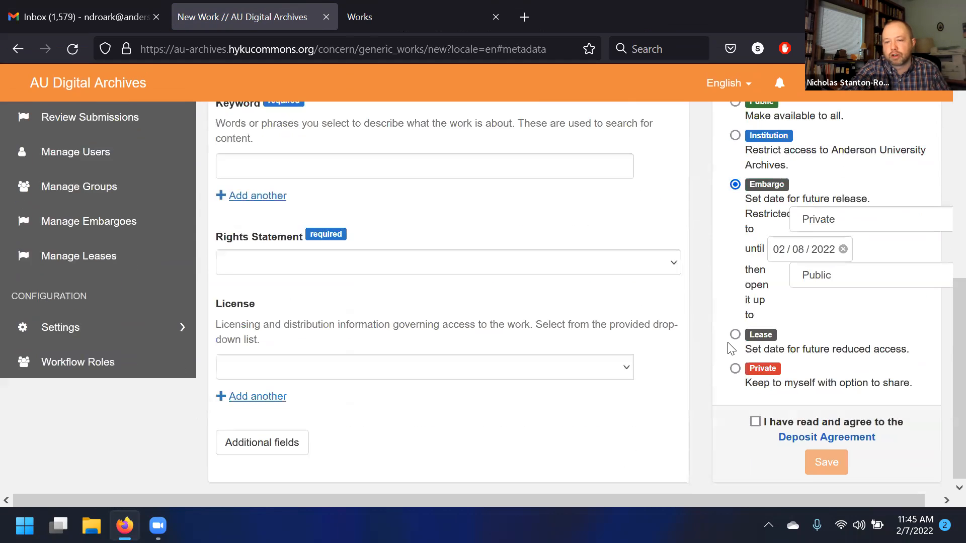
{"action": "left_click", "coordinate": [735, 334]}
{"action": "scroll", "coordinate": [719, 359], "scroll_direction": "up", "scroll_amount": 8}
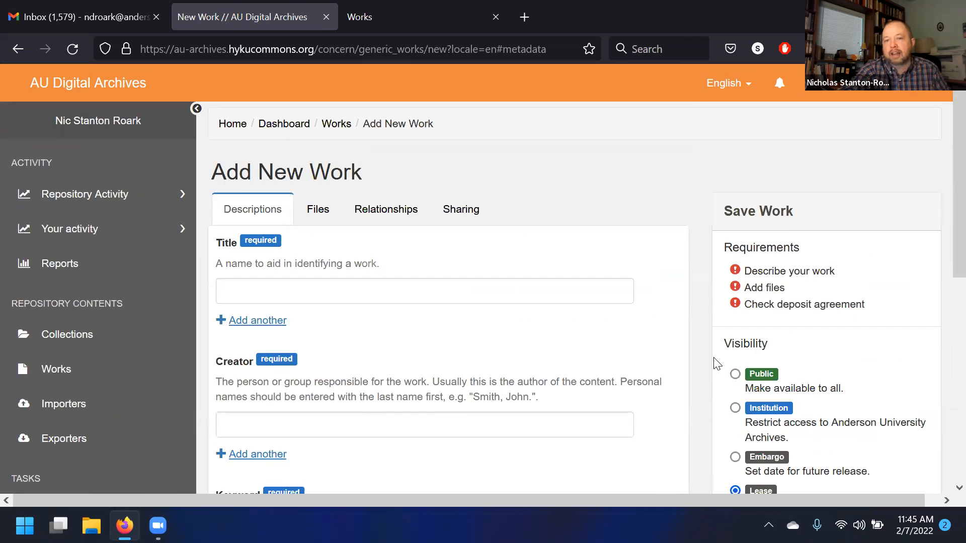
- Review the lease visibility settings, then leave the form for the Works list
{"action": "scroll", "coordinate": [132, 307], "scroll_direction": "down", "scroll_amount": 1}
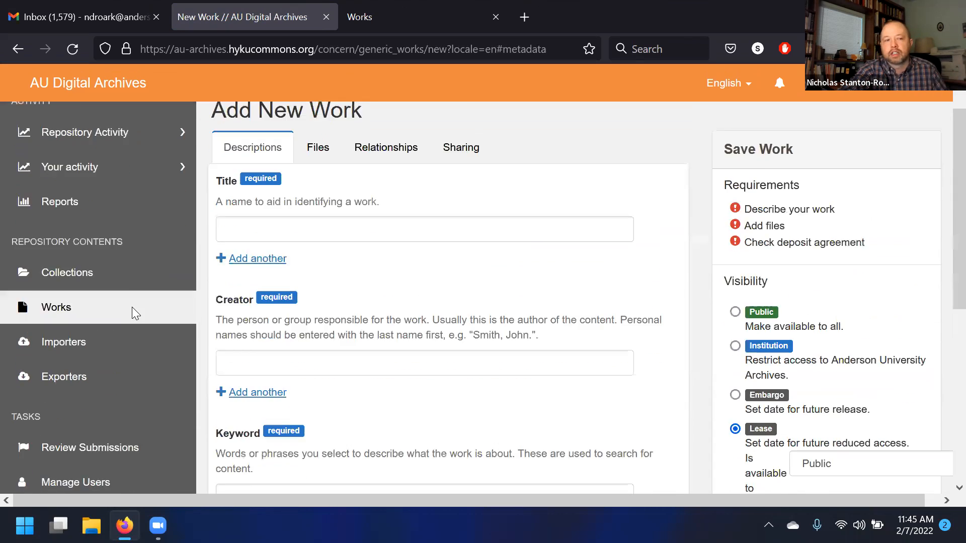
{"action": "scroll", "coordinate": [134, 327], "scroll_direction": "down", "scroll_amount": 2}
{"action": "scroll", "coordinate": [136, 335], "scroll_direction": "up", "scroll_amount": 3}
{"action": "scroll", "coordinate": [129, 351], "scroll_direction": "down", "scroll_amount": 5}
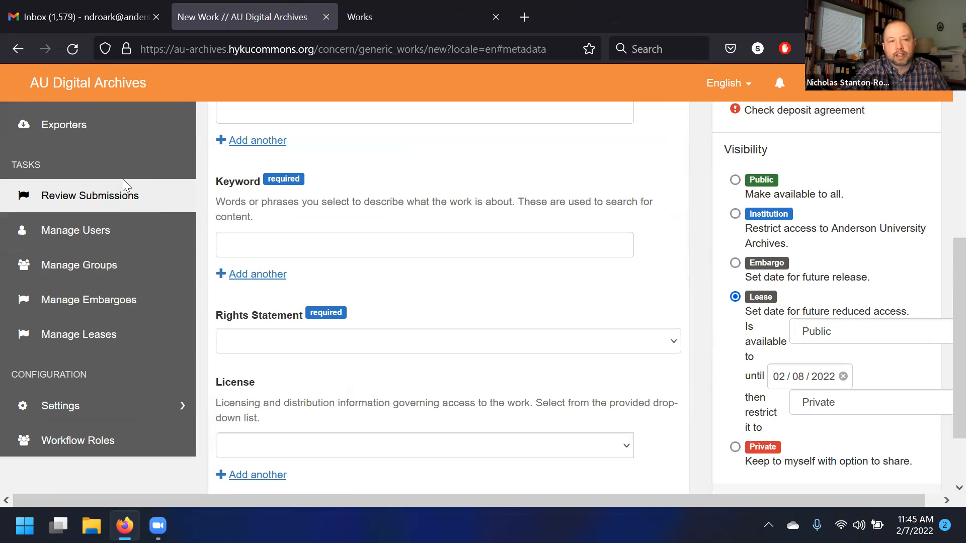
{"action": "scroll", "coordinate": [71, 298], "scroll_direction": "up", "scroll_amount": 5}
{"action": "left_click", "coordinate": [69, 370]}
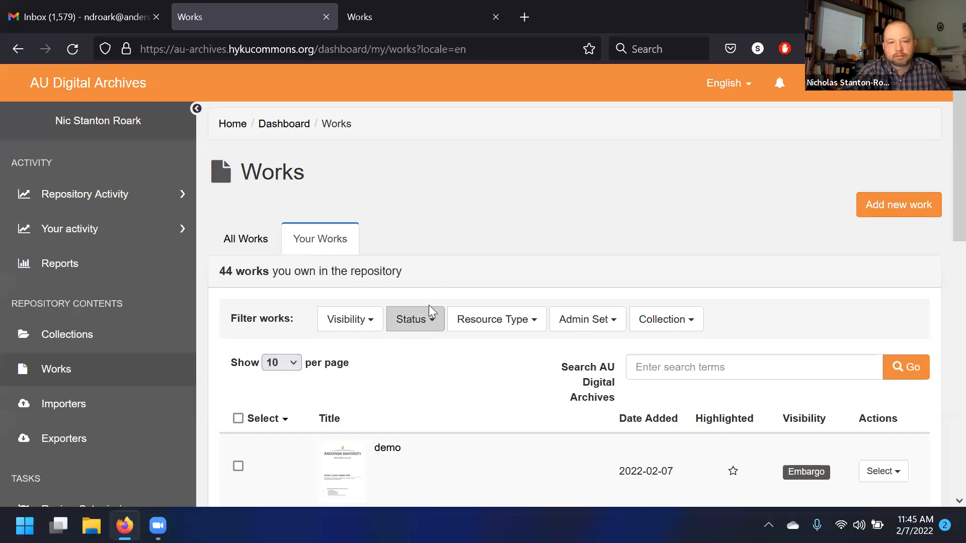
- Examine the visibility badges of the demo works in the Works list
{"action": "scroll", "coordinate": [350, 288], "scroll_direction": "down", "scroll_amount": 2}
{"action": "scroll", "coordinate": [357, 286], "scroll_direction": "down", "scroll_amount": 3}
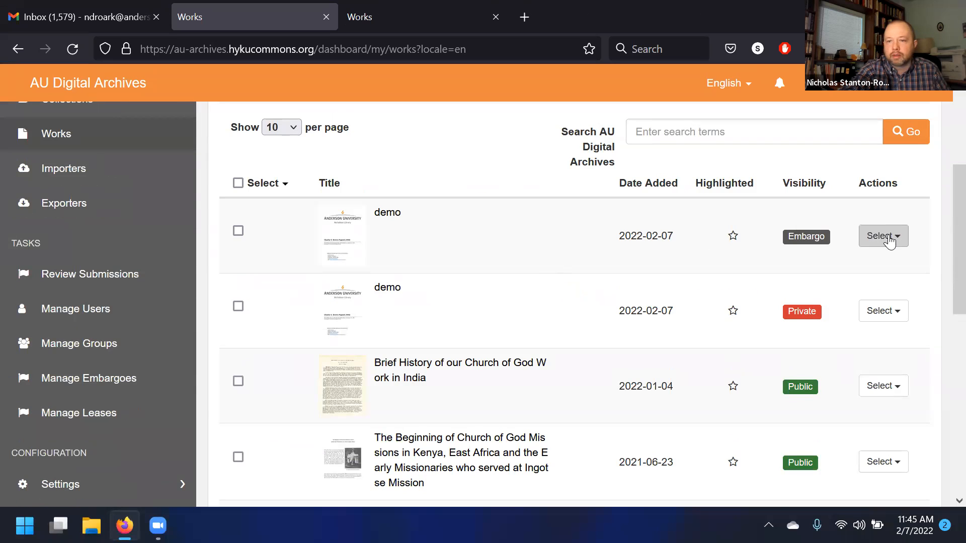
{"action": "scroll", "coordinate": [807, 185], "scroll_direction": "down", "scroll_amount": 2}
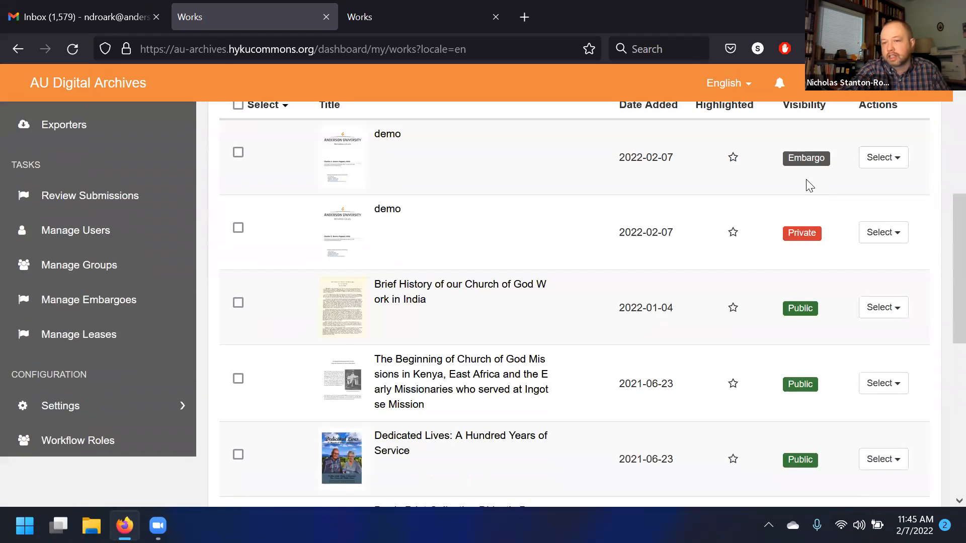
{"action": "left_click_drag", "start_coordinate": [817, 157], "coordinate": [812, 178]}
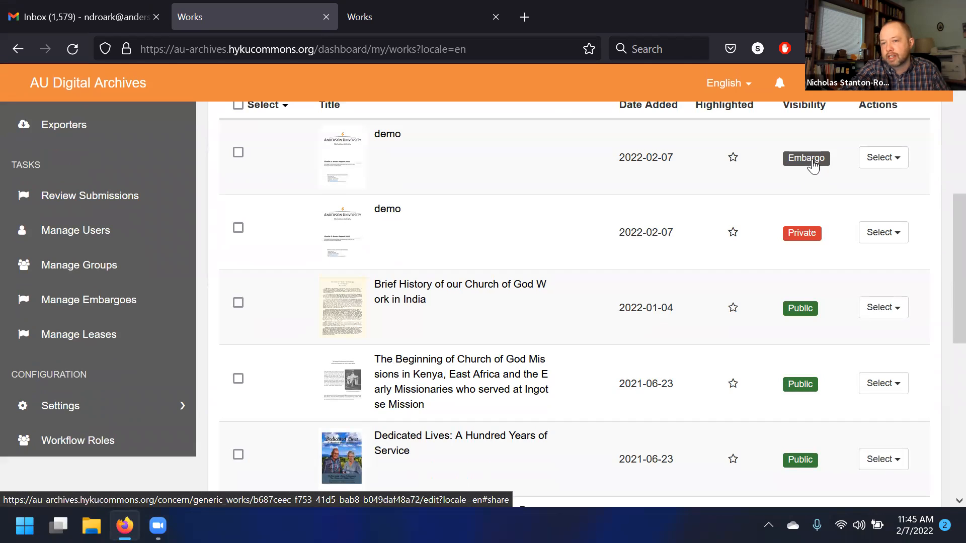
{"action": "scroll", "coordinate": [809, 190], "scroll_direction": "up", "scroll_amount": 2}
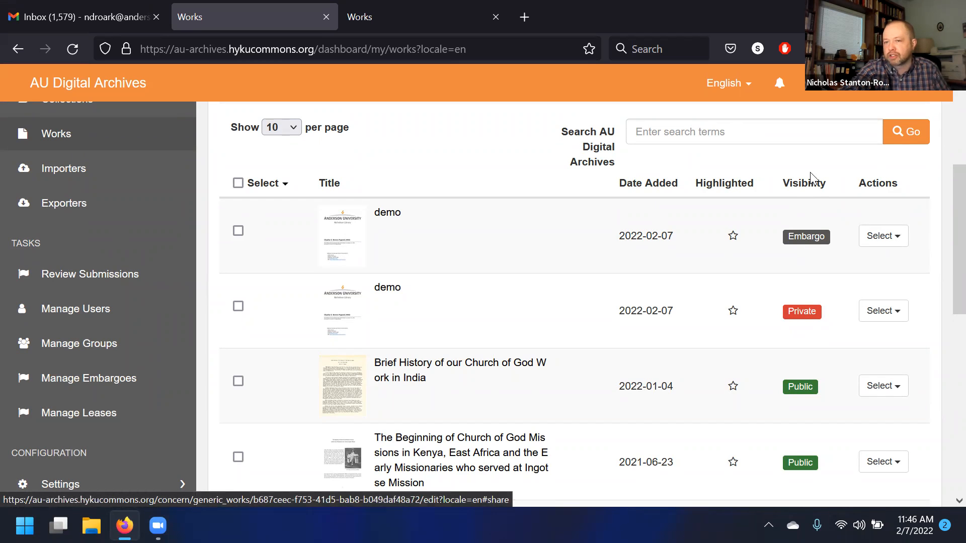
{"action": "scroll", "coordinate": [805, 285], "scroll_direction": "down", "scroll_amount": 2}
{"action": "scroll", "coordinate": [803, 286], "scroll_direction": "up", "scroll_amount": 7}
{"action": "scroll", "coordinate": [825, 298], "scroll_direction": "down", "scroll_amount": 3}
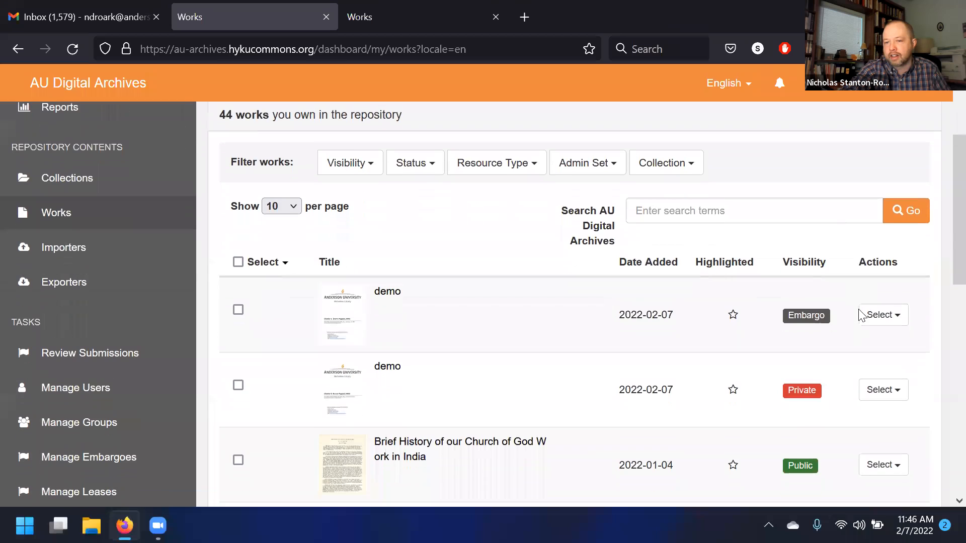
- Open the embargoed demo work for editing and review its embargo visibility settings
{"action": "left_click", "coordinate": [871, 317]}
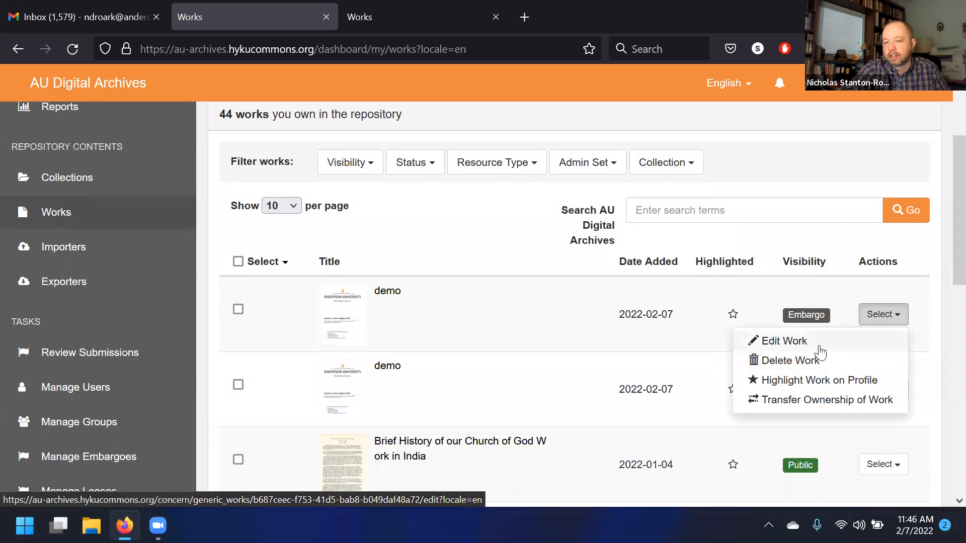
{"action": "left_click", "coordinate": [829, 350]}
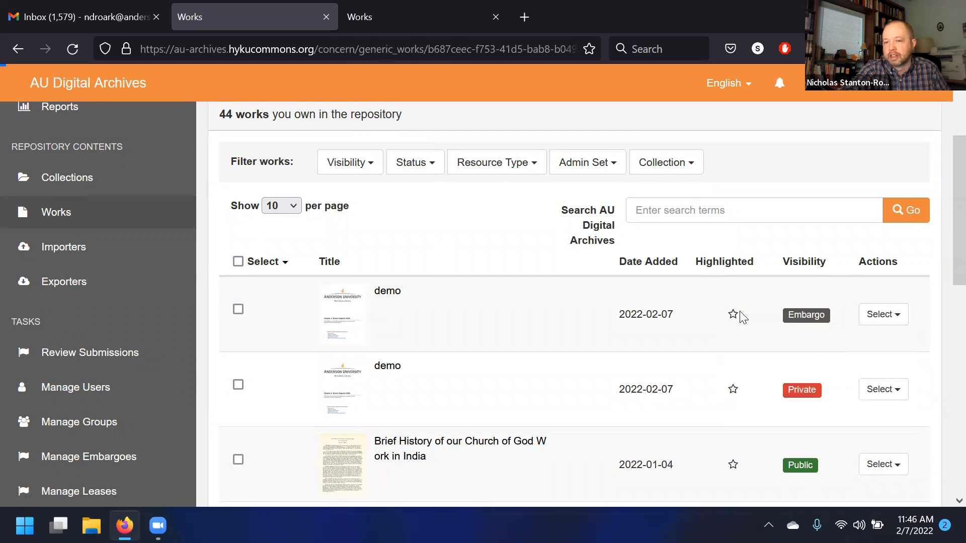
{"action": "scroll", "coordinate": [674, 201], "scroll_direction": "down", "scroll_amount": 5}
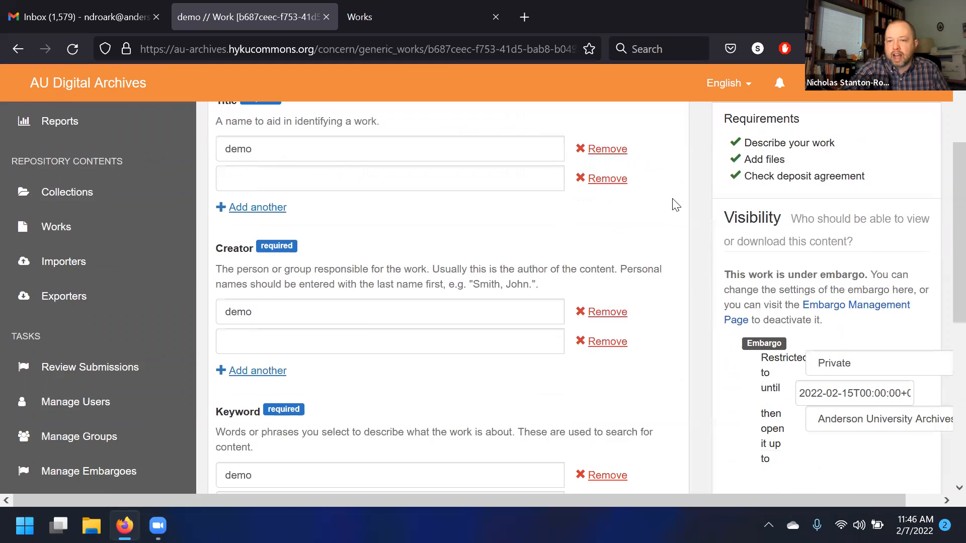
{"action": "scroll", "coordinate": [692, 288], "scroll_direction": "down", "scroll_amount": 2}
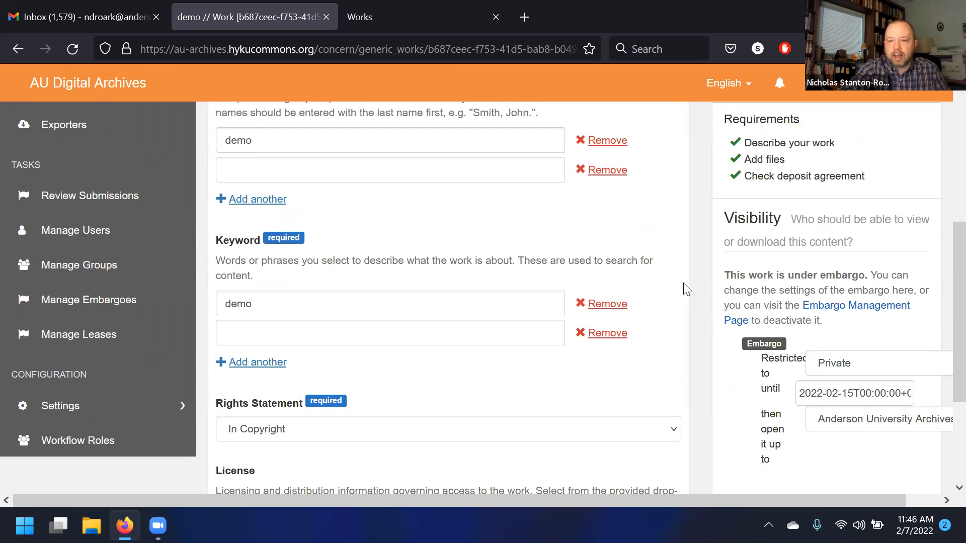
{"action": "scroll", "coordinate": [687, 287], "scroll_direction": "down", "scroll_amount": 3}
{"action": "scroll", "coordinate": [839, 283], "scroll_direction": "up", "scroll_amount": 6}
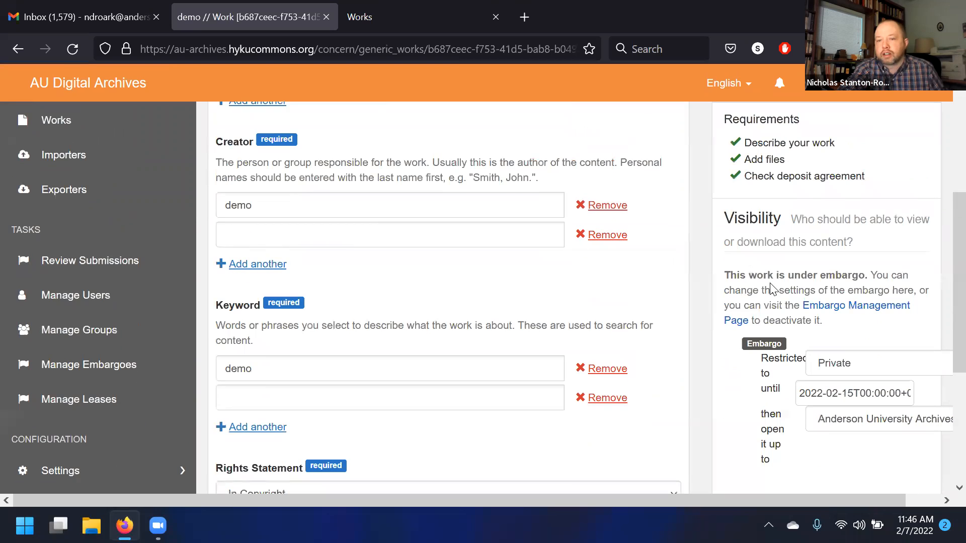
{"action": "scroll", "coordinate": [818, 227], "scroll_direction": "down", "scroll_amount": 3}
{"action": "scroll", "coordinate": [743, 340], "scroll_direction": "down", "scroll_amount": 3}
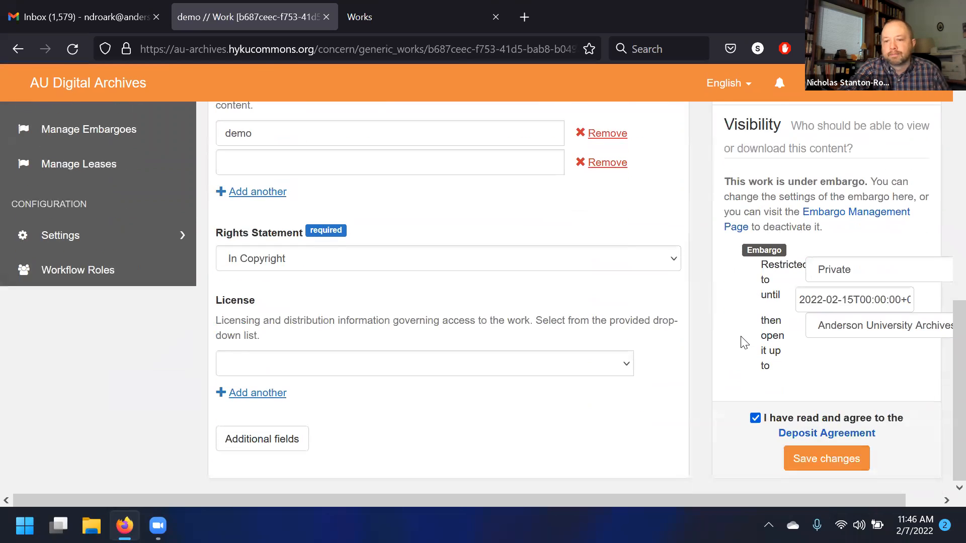
{"action": "scroll", "coordinate": [743, 332], "scroll_direction": "up", "scroll_amount": 8}
{"action": "scroll", "coordinate": [732, 251], "scroll_direction": "up", "scroll_amount": 2}
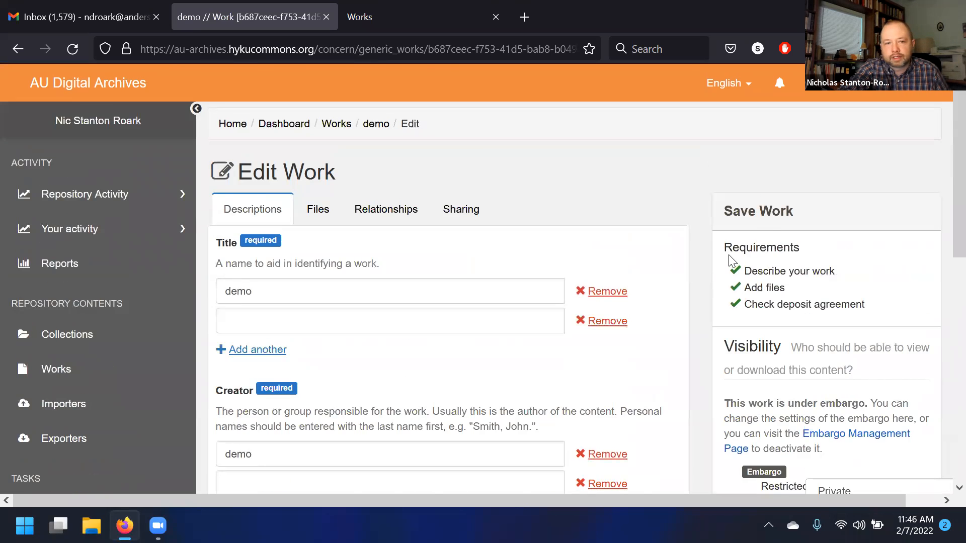
{"action": "scroll", "coordinate": [750, 277], "scroll_direction": "down", "scroll_amount": 5}
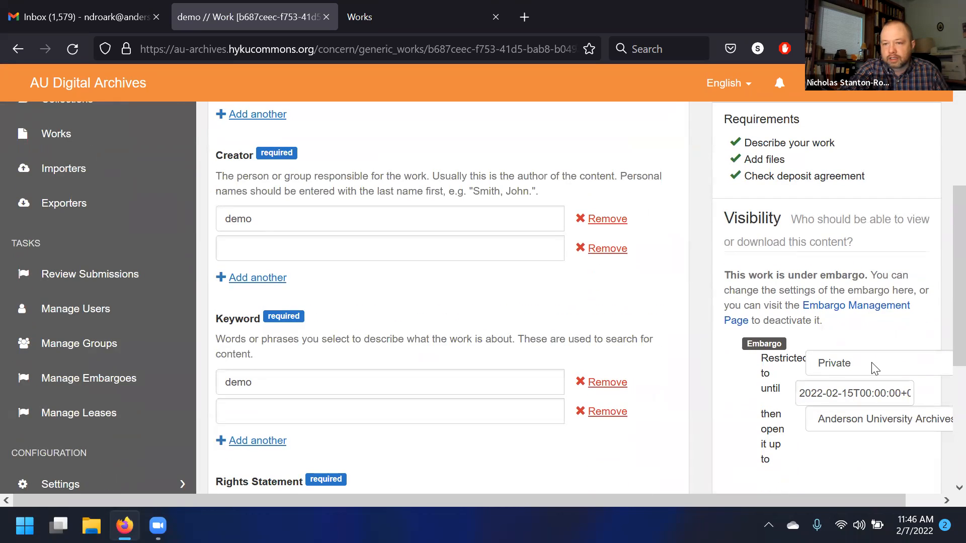
- Change the visibility after the embargo to Public on the edit form
{"action": "left_click_drag", "start_coordinate": [780, 294], "coordinate": [773, 305]}
{"action": "left_click", "coordinate": [782, 290]}
{"action": "scroll", "coordinate": [862, 360], "scroll_direction": "down", "scroll_amount": 2}
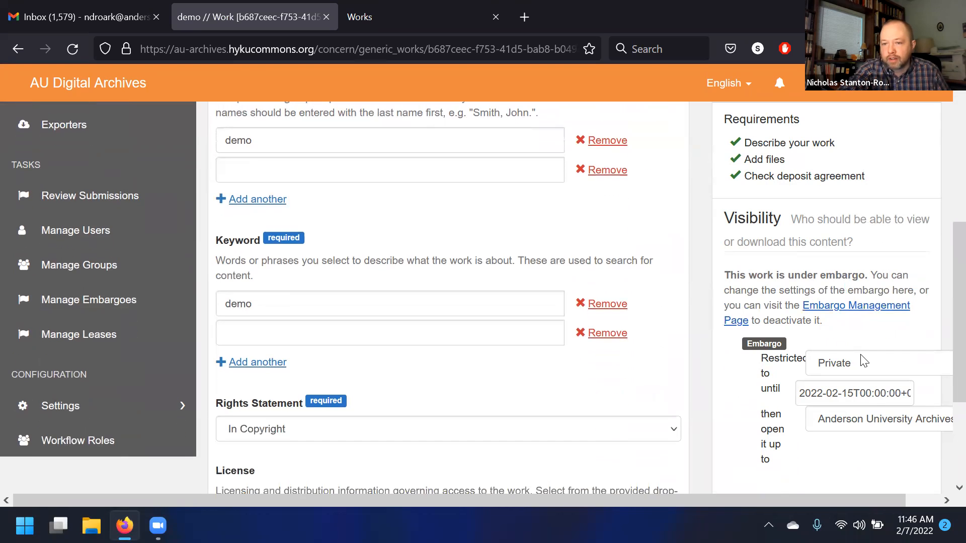
{"action": "left_click", "coordinate": [873, 395]}
{"action": "scroll", "coordinate": [880, 370], "scroll_direction": "down", "scroll_amount": 3}
{"action": "left_click", "coordinate": [856, 344]}
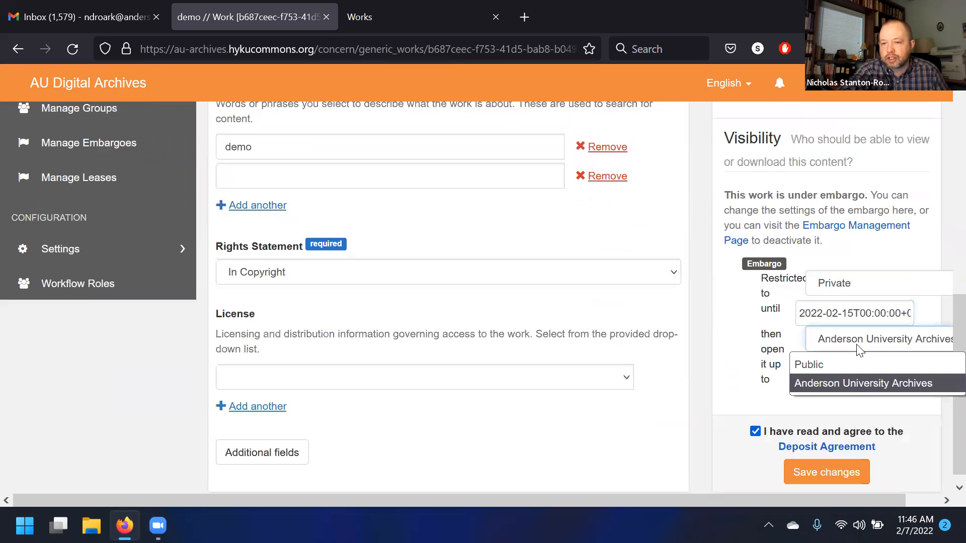
{"action": "left_click", "coordinate": [856, 370]}
{"action": "scroll", "coordinate": [861, 322], "scroll_direction": "down", "scroll_amount": 1}
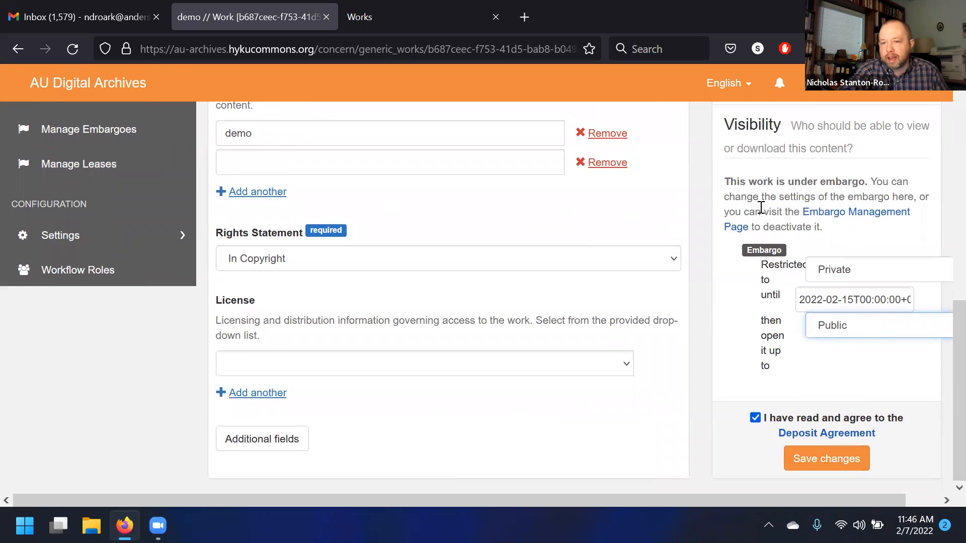
{"action": "left_click", "coordinate": [850, 336]}
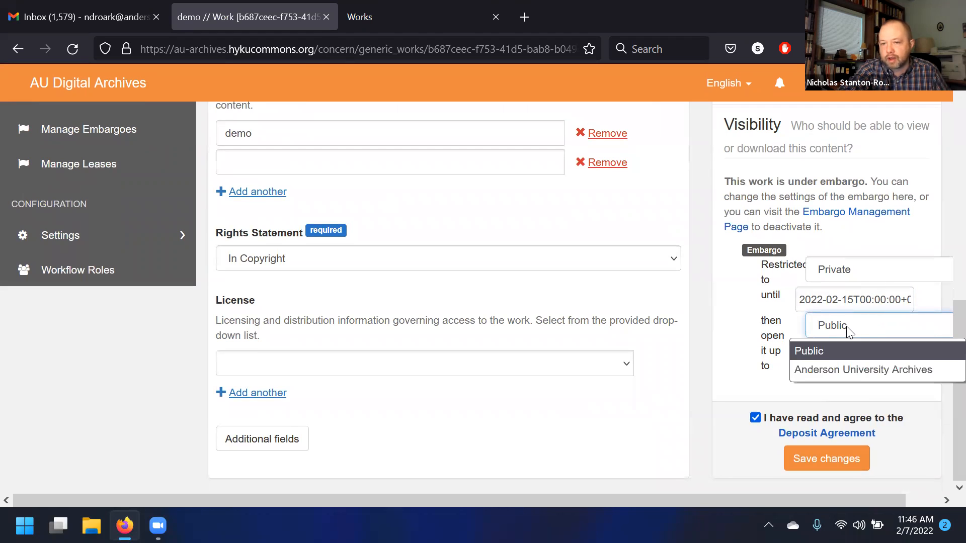
- Switch the during-embargo restriction between Private and Anderson University Archives, ending on Anderson University Archives
{"action": "left_click", "coordinate": [854, 276]}
{"action": "left_click", "coordinate": [854, 276]}
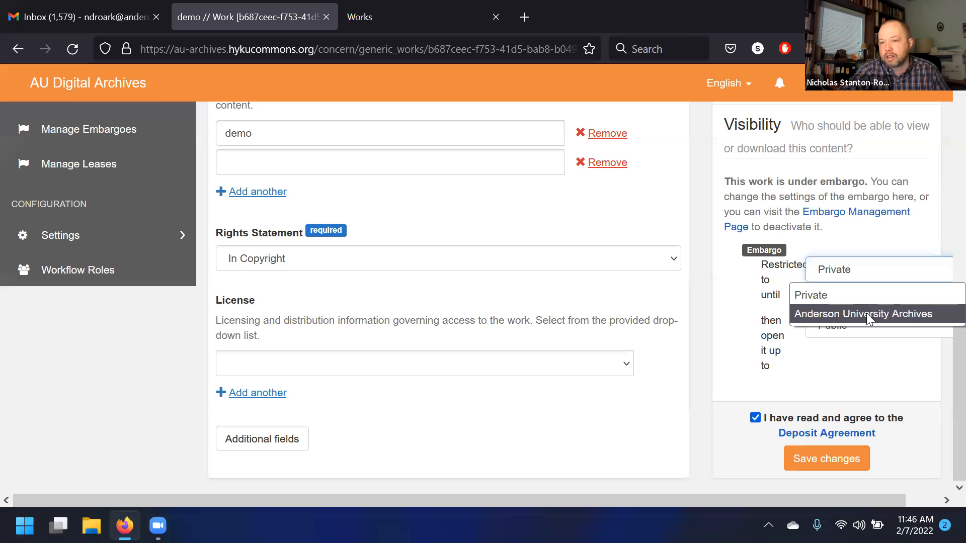
{"action": "left_click", "coordinate": [866, 314]}
{"action": "left_click", "coordinate": [865, 277]}
{"action": "left_click", "coordinate": [869, 296]}
{"action": "left_click", "coordinate": [867, 276]}
{"action": "left_click", "coordinate": [866, 313]}
- Select part of the embargo release date and look over the embargo settings on the form
{"action": "left_click", "coordinate": [852, 310]}
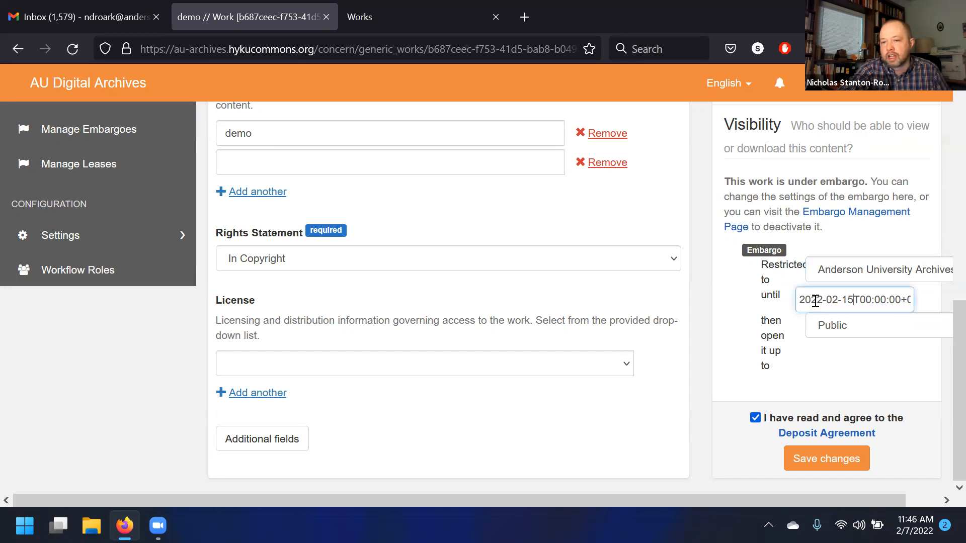
{"action": "left_click_drag", "start_coordinate": [803, 301], "coordinate": [750, 299]}
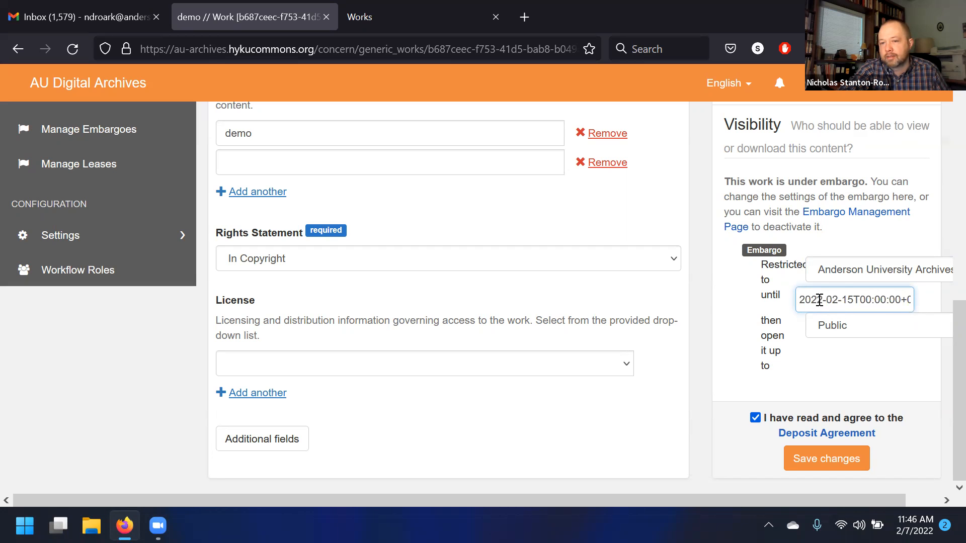
{"action": "scroll", "coordinate": [803, 356], "scroll_direction": "up", "scroll_amount": 2}
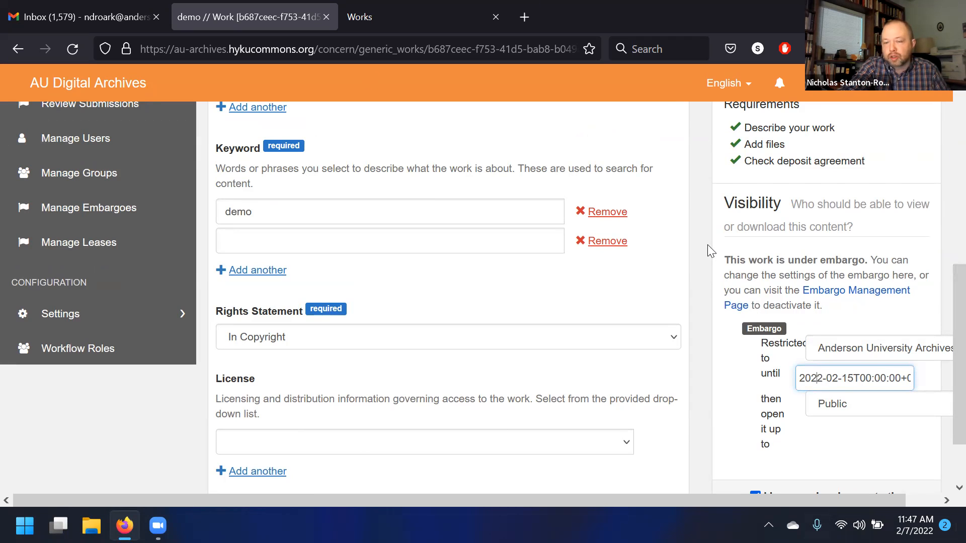
{"action": "scroll", "coordinate": [710, 251], "scroll_direction": "up", "scroll_amount": 2}
{"action": "scroll", "coordinate": [712, 255], "scroll_direction": "down", "scroll_amount": 5}
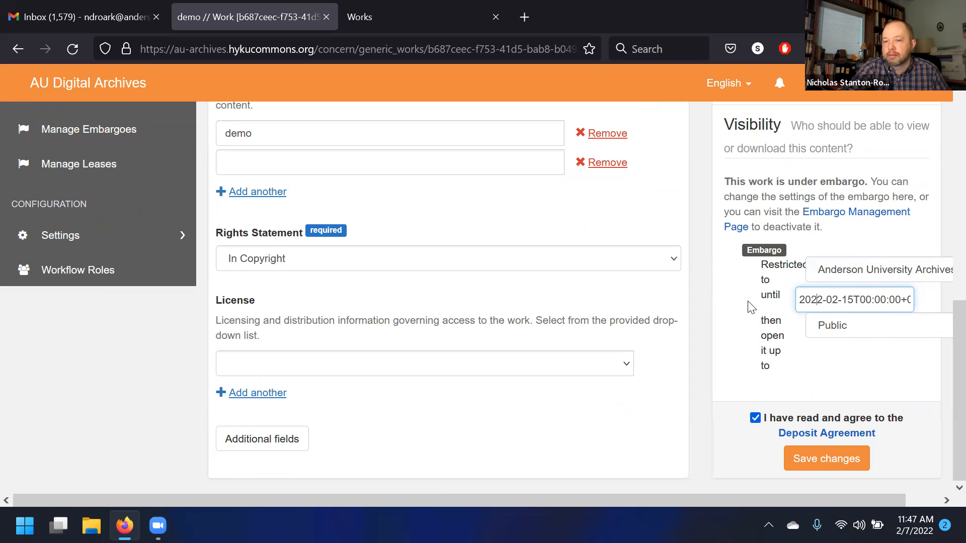
{"action": "scroll", "coordinate": [661, 312], "scroll_direction": "up", "scroll_amount": 2}
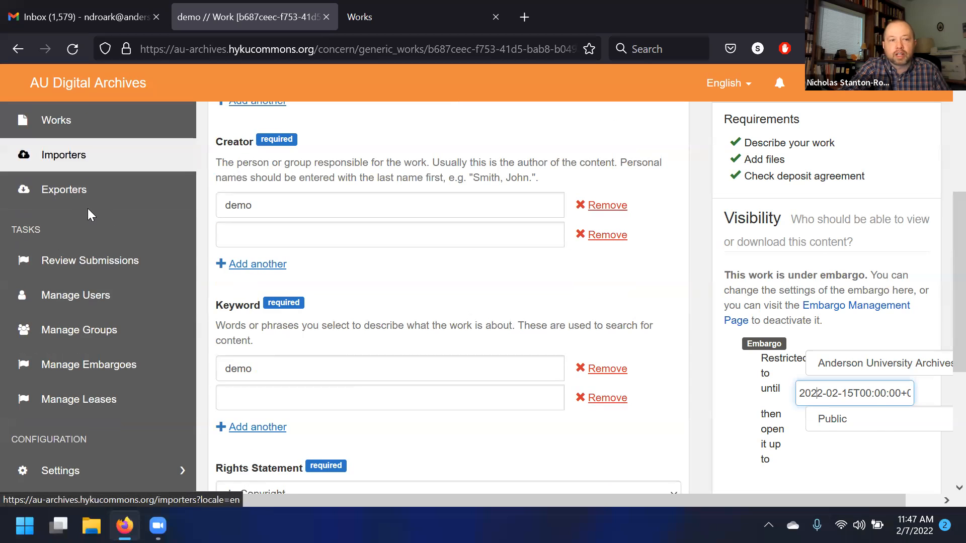
{"action": "scroll", "coordinate": [88, 209], "scroll_direction": "up", "scroll_amount": 3}
{"action": "scroll", "coordinate": [391, 317], "scroll_direction": "down", "scroll_amount": 5}
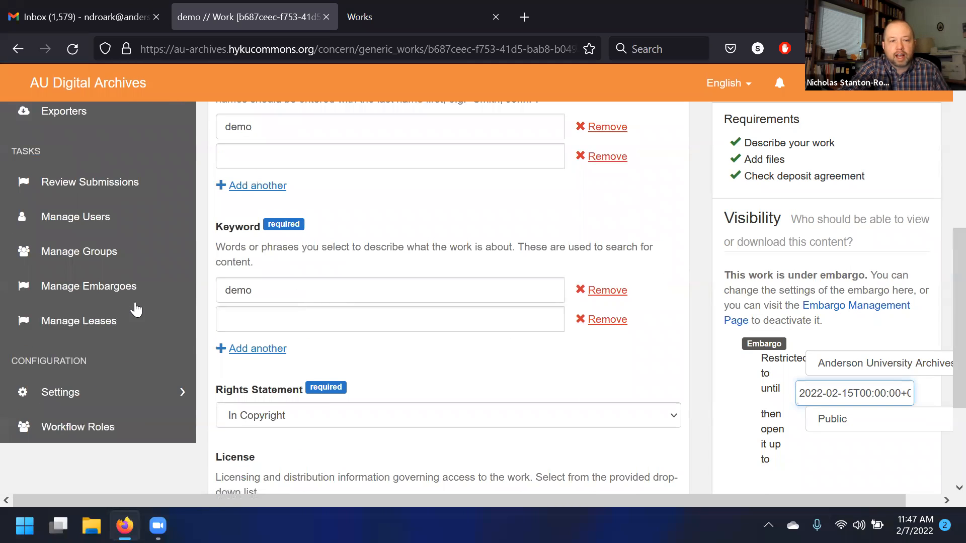
- Open the demo work from Manage Embargoes and deactivate its embargo
{"action": "left_click", "coordinate": [134, 287]}
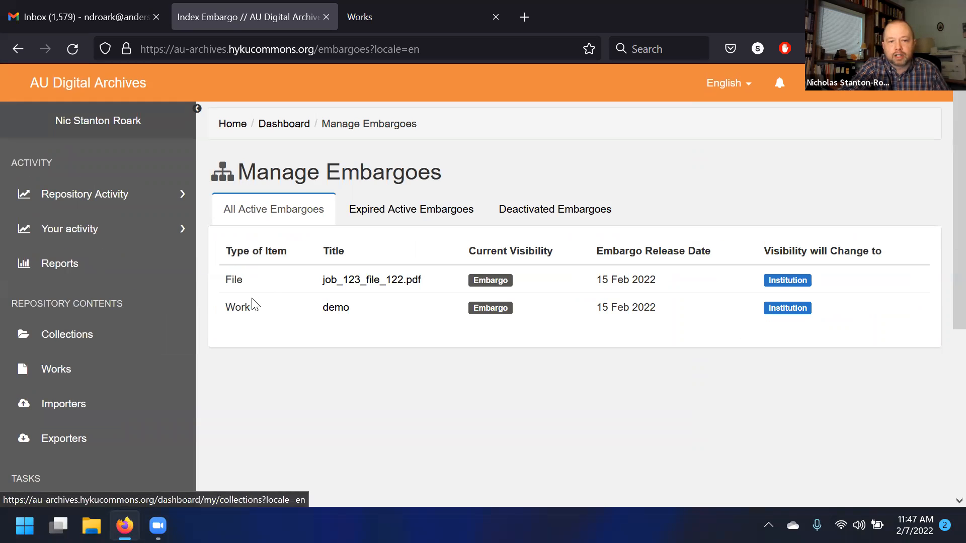
{"action": "left_click", "coordinate": [336, 308]}
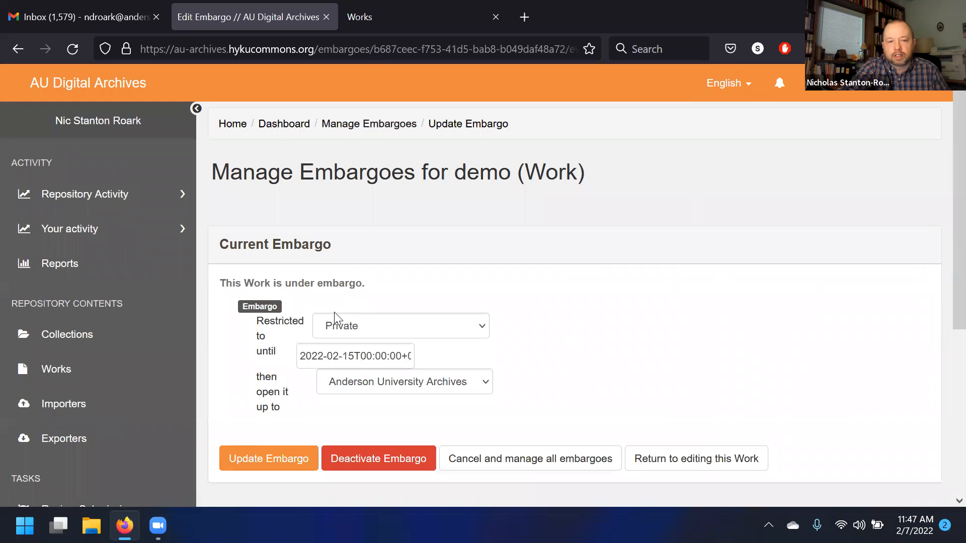
{"action": "scroll", "coordinate": [334, 312], "scroll_direction": "down", "scroll_amount": 3}
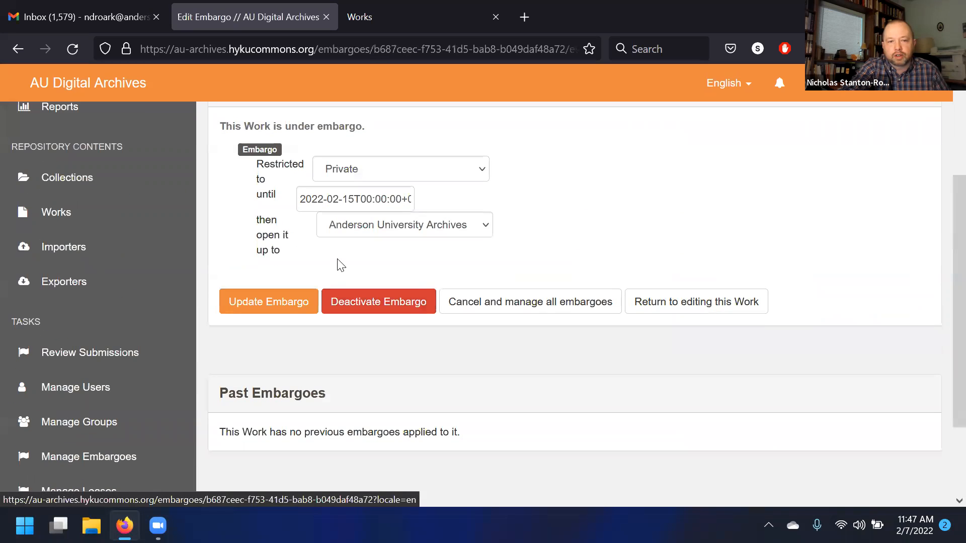
{"action": "left_click", "coordinate": [383, 311]}
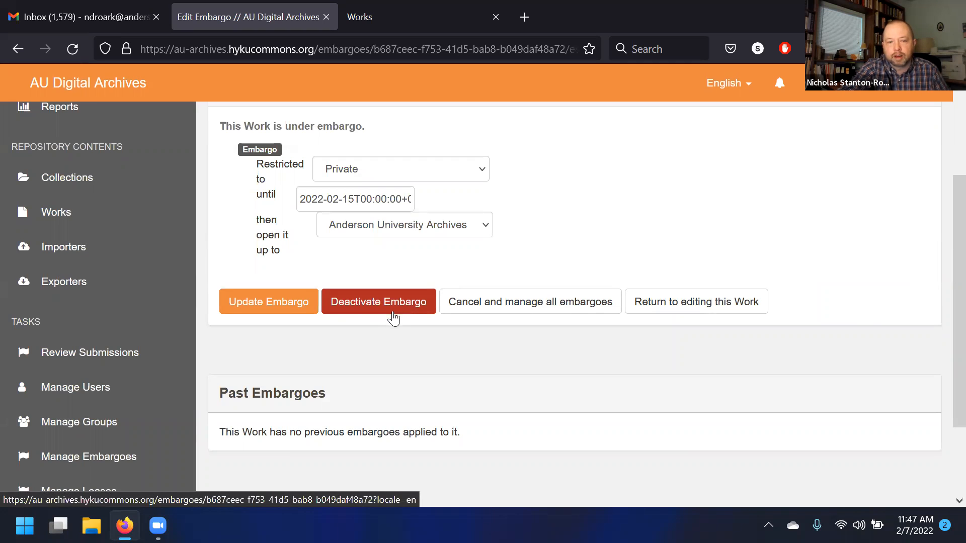
{"action": "left_click", "coordinate": [395, 316]}
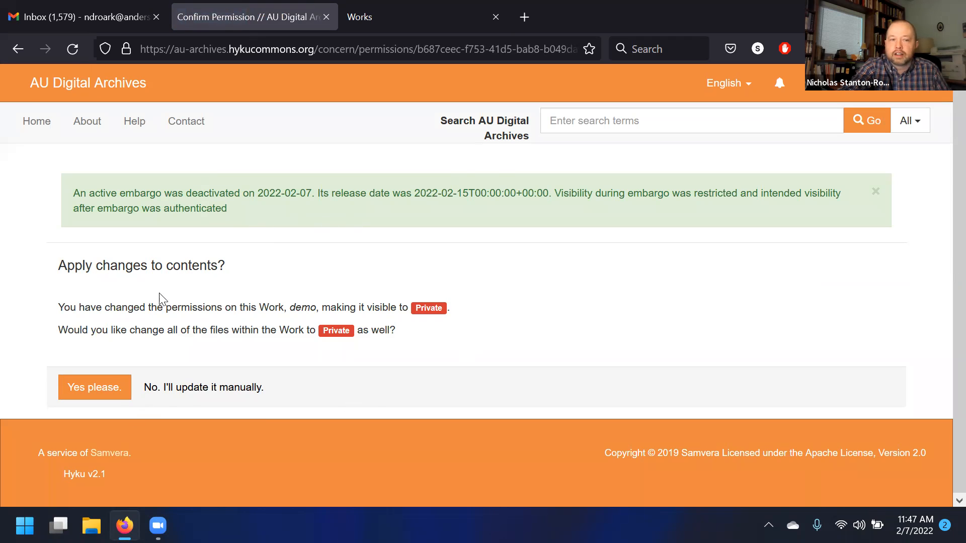
- Apply the work's new Private visibility to all files within it as well
{"action": "left_click_drag", "start_coordinate": [166, 308], "coordinate": [169, 327]}
{"action": "left_click", "coordinate": [170, 330]}
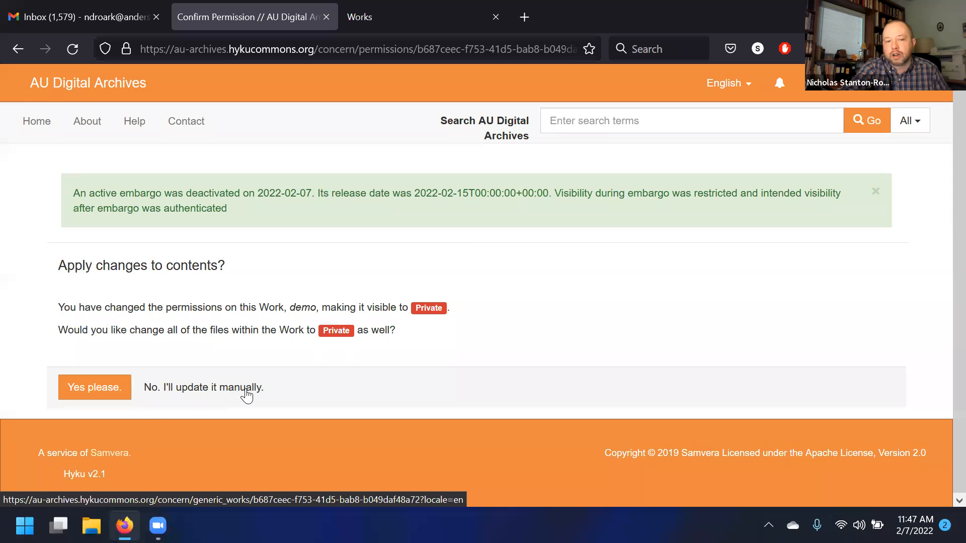
{"action": "left_click", "coordinate": [94, 395]}
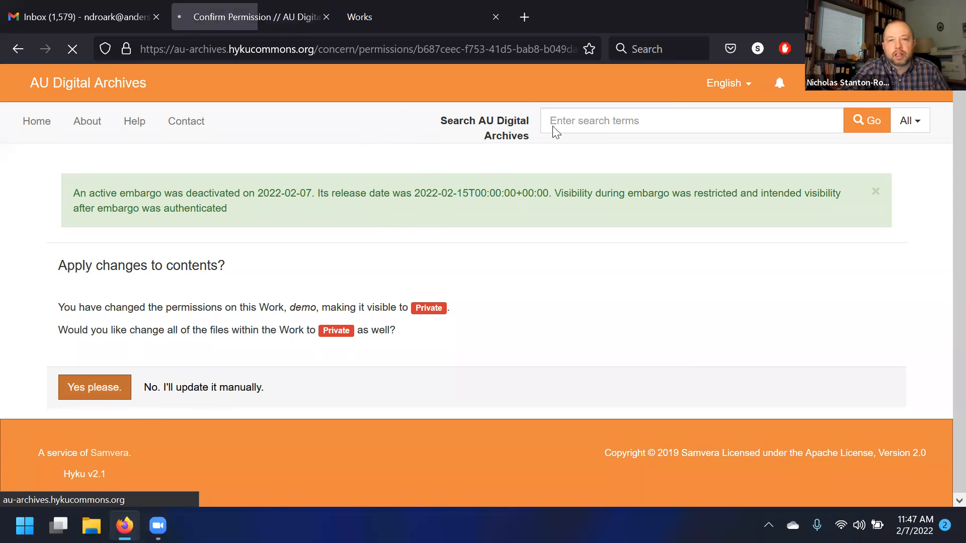
- Review the demo work's page, including its admin set and the file's visibility
{"action": "scroll", "coordinate": [267, 309], "scroll_direction": "down", "scroll_amount": 3}
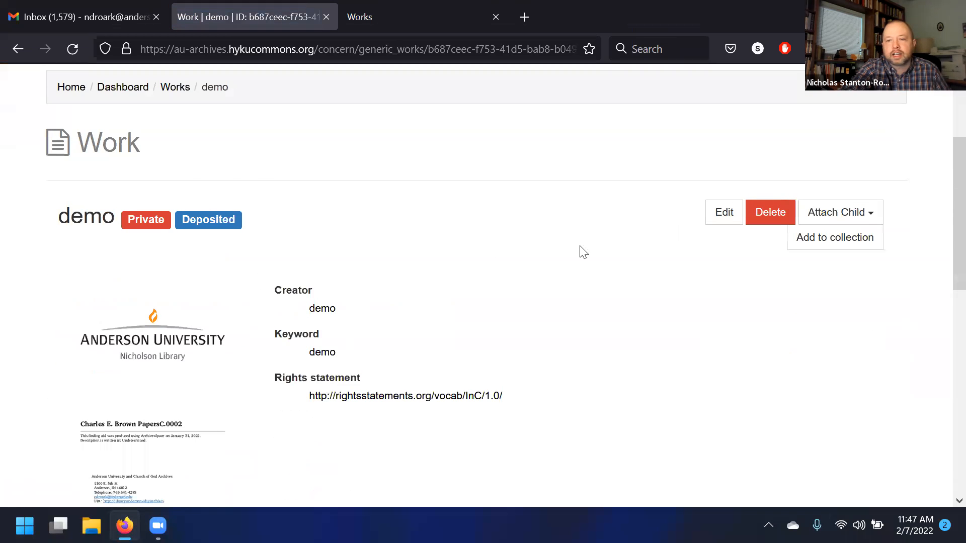
{"action": "scroll", "coordinate": [122, 197], "scroll_direction": "down", "scroll_amount": 10}
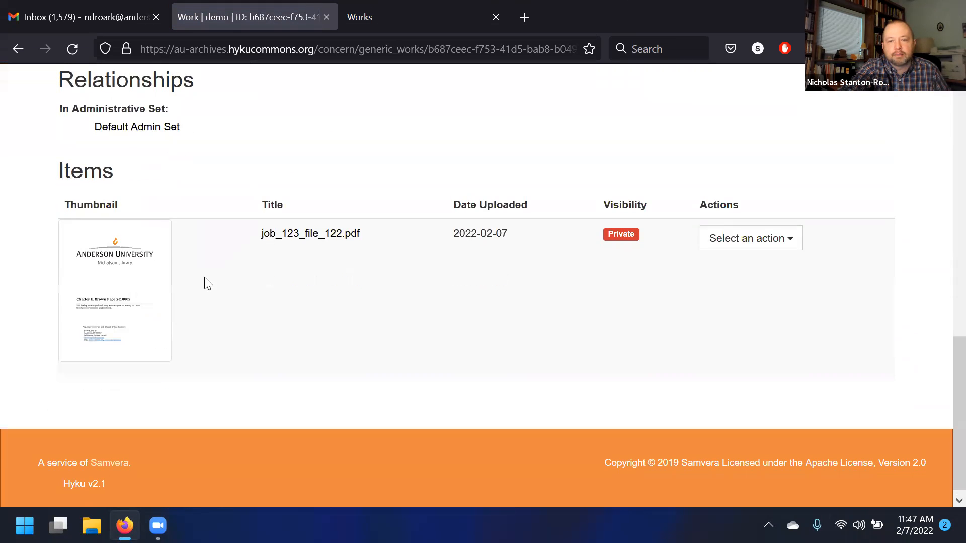
{"action": "scroll", "coordinate": [207, 280], "scroll_direction": "up", "scroll_amount": 14}
{"action": "scroll", "coordinate": [675, 280], "scroll_direction": "down", "scroll_amount": 9}
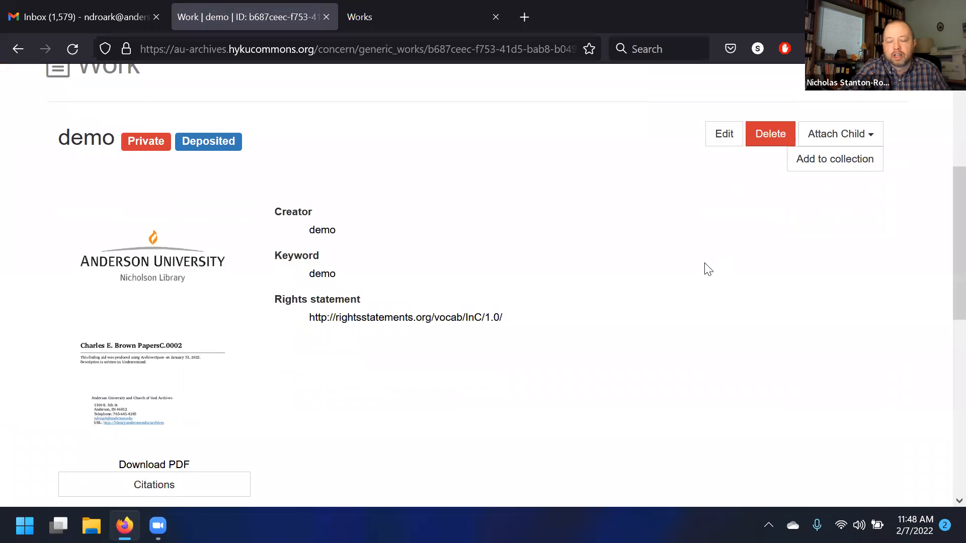
{"action": "scroll", "coordinate": [521, 356], "scroll_direction": "down", "scroll_amount": 3}
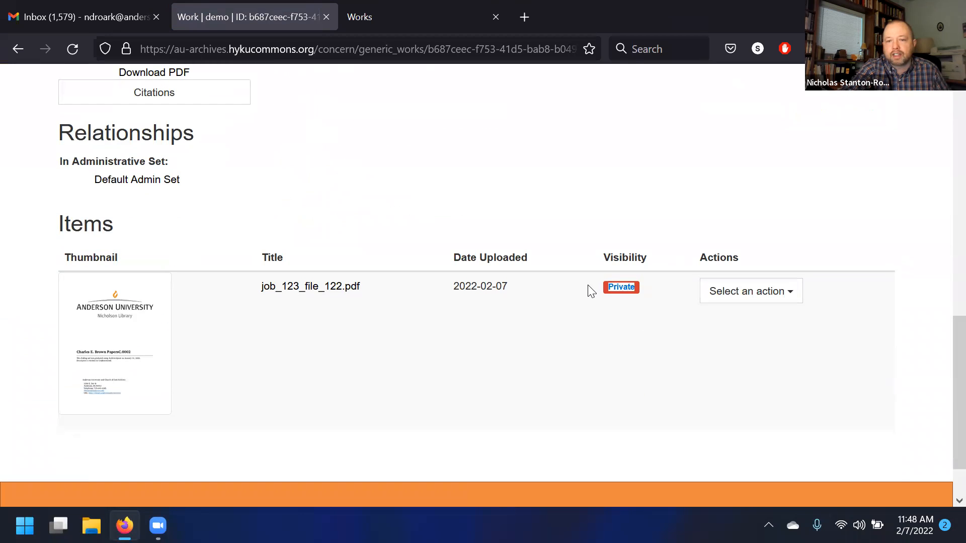
- Scroll through the demo work's page, highlighting its admin set entry and visibility labels
{"action": "scroll", "coordinate": [609, 290], "scroll_direction": "up", "scroll_amount": 12}
{"action": "left_click_drag", "start_coordinate": [121, 380], "coordinate": [243, 385]}
{"action": "left_click", "coordinate": [272, 382]}
{"action": "scroll", "coordinate": [255, 362], "scroll_direction": "down", "scroll_amount": 3}
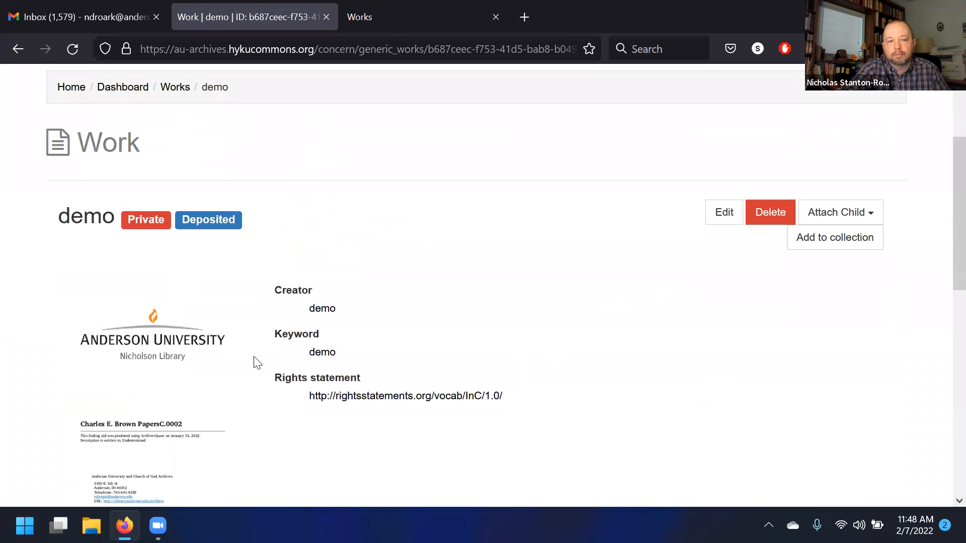
{"action": "left_click_drag", "start_coordinate": [173, 223], "coordinate": [131, 223]}
{"action": "left_click", "coordinate": [453, 287]}
{"action": "scroll", "coordinate": [466, 304], "scroll_direction": "up", "scroll_amount": 3}
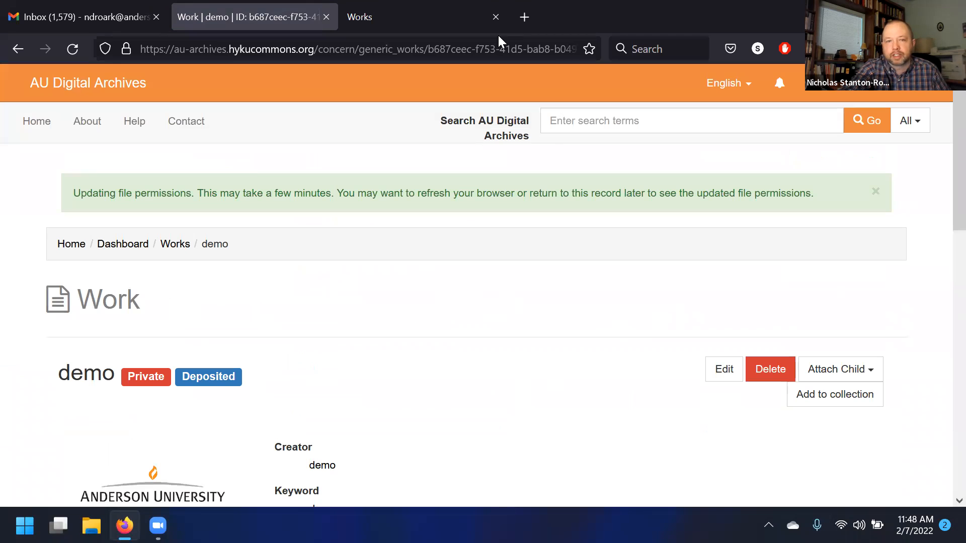
- Return to the repository dashboard
{"action": "left_click", "coordinate": [884, 95]}
{"action": "left_click", "coordinate": [869, 119]}
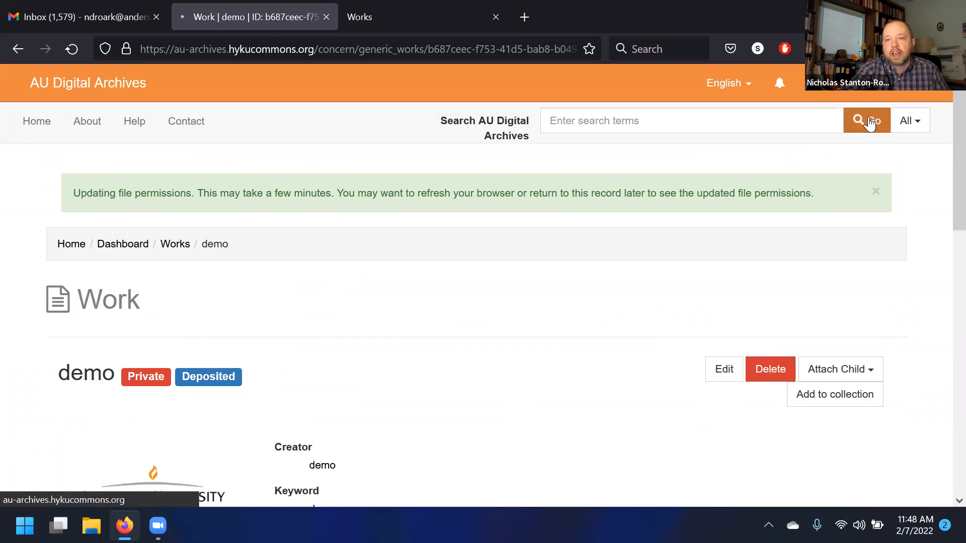
{"action": "left_click", "coordinate": [859, 101]}
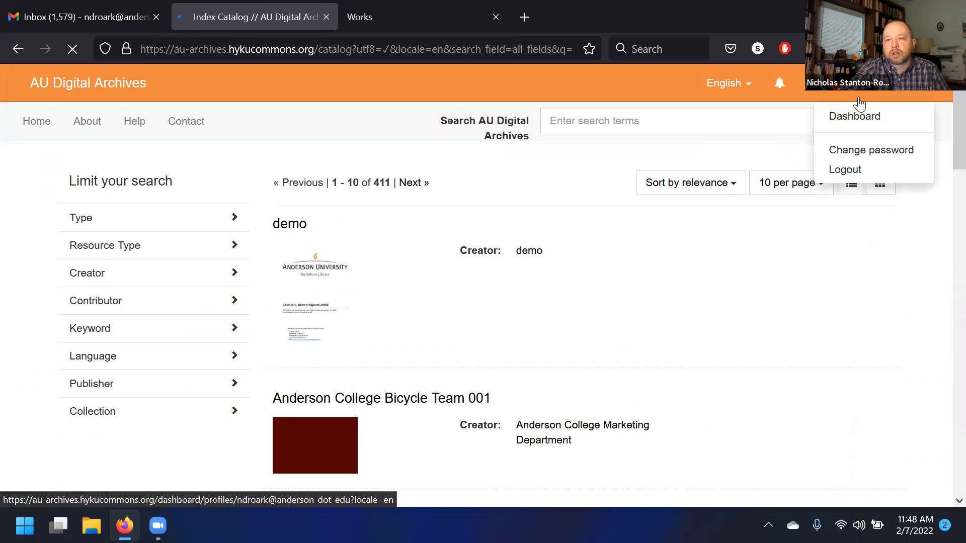
{"action": "left_click", "coordinate": [855, 116]}
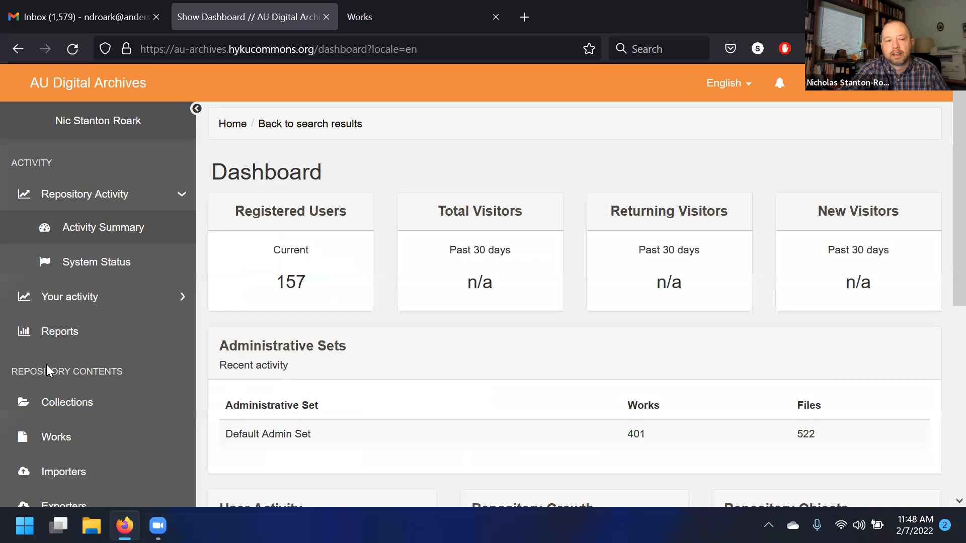
- Open Manage Leases and view its deactivated and all active lease lists
{"action": "scroll", "coordinate": [47, 370], "scroll_direction": "down", "scroll_amount": 5}
{"action": "left_click", "coordinate": [76, 386]}
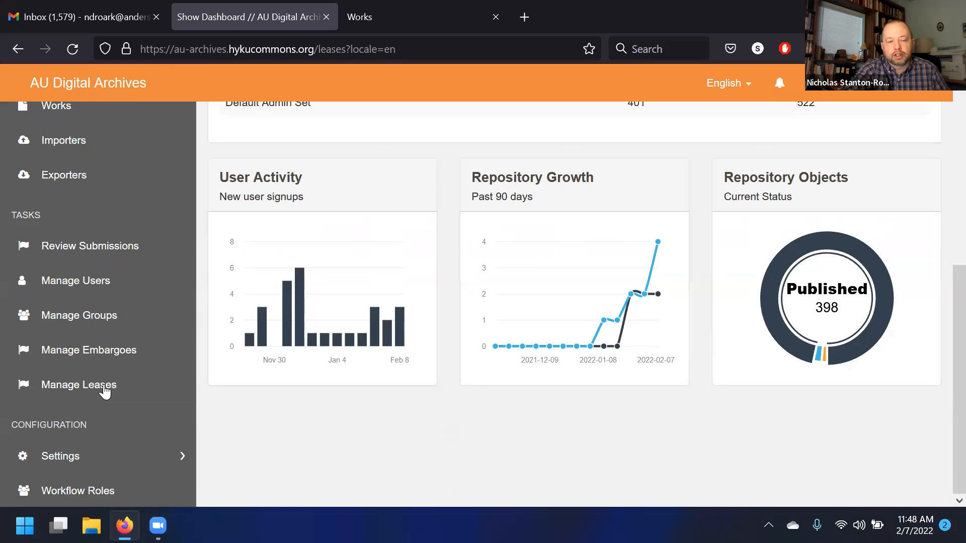
{"action": "left_click", "coordinate": [442, 216]}
{"action": "left_click", "coordinate": [471, 221]}
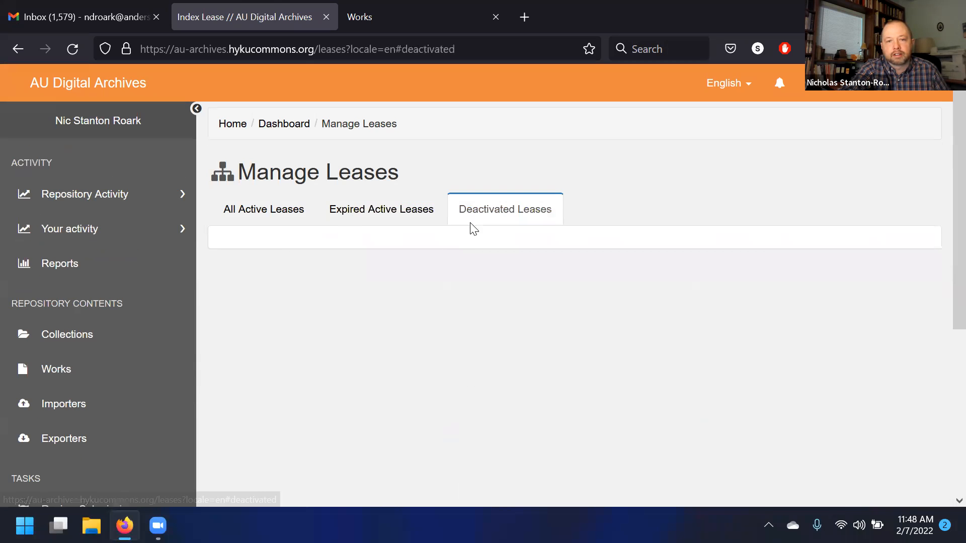
{"action": "left_click", "coordinate": [258, 209]}
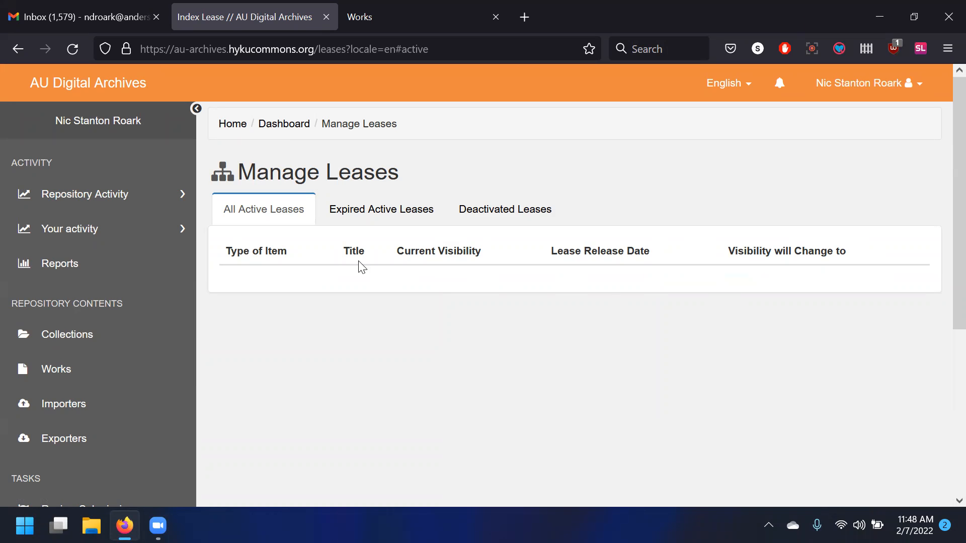
{"action": "scroll", "coordinate": [258, 327], "scroll_direction": "down", "scroll_amount": 3}
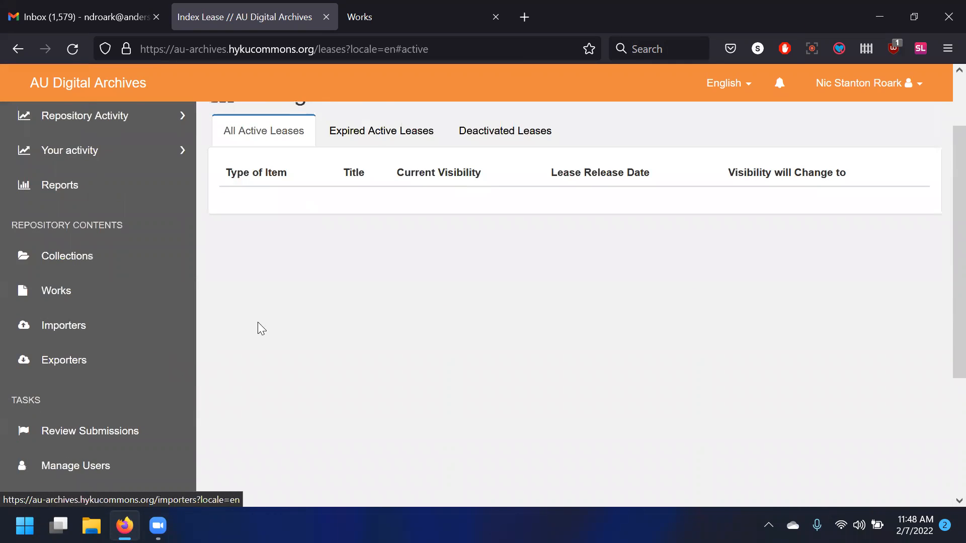
{"action": "scroll", "coordinate": [272, 318], "scroll_direction": "up", "scroll_amount": 3}
{"action": "scroll", "coordinate": [327, 312], "scroll_direction": "down", "scroll_amount": 3}
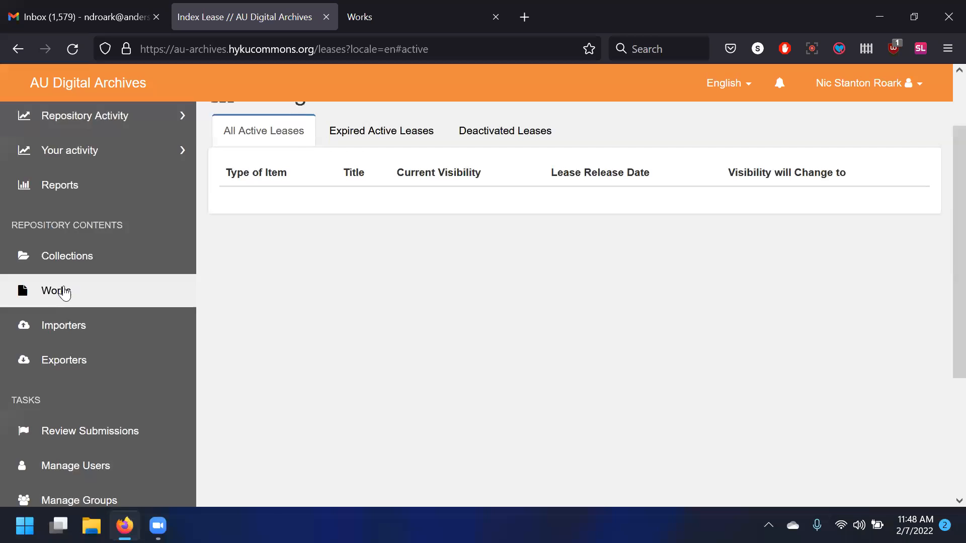
{"action": "scroll", "coordinate": [612, 267], "scroll_direction": "up", "scroll_amount": 3}
{"action": "left_click_drag", "start_coordinate": [413, 171], "coordinate": [324, 173]}
{"action": "left_click", "coordinate": [422, 177]}
{"action": "left_click", "coordinate": [324, 190]}
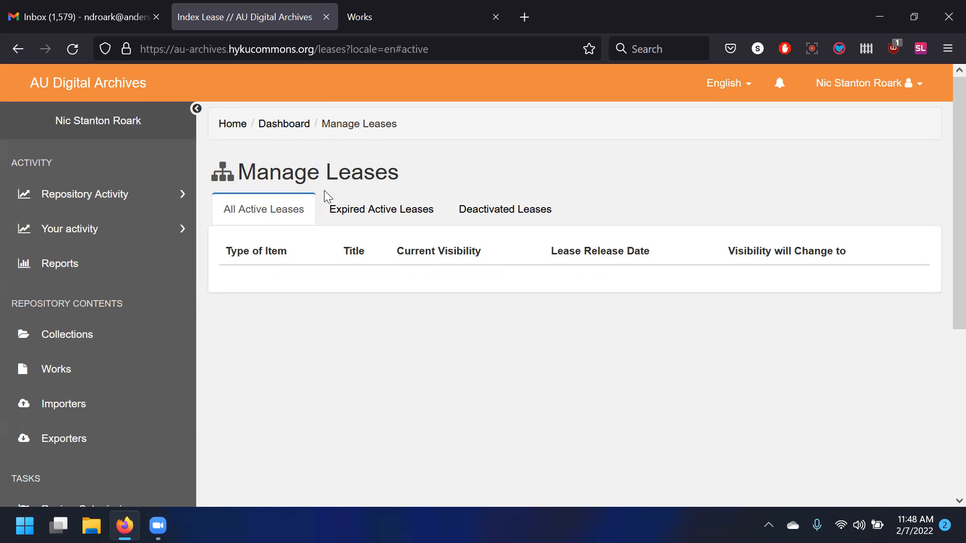
{"action": "scroll", "coordinate": [104, 298], "scroll_direction": "down", "scroll_amount": 3}
{"action": "scroll", "coordinate": [287, 327], "scroll_direction": "up", "scroll_amount": 3}
{"action": "mouse_move", "coordinate": [340, 173]}
{"action": "left_mouse_down"}
{"action": "mouse_move", "coordinate": [422, 179]}
{"action": "mouse_move", "coordinate": [327, 173]}
{"action": "left_mouse_up"}
{"action": "left_click", "coordinate": [327, 174]}
{"action": "scroll", "coordinate": [93, 370], "scroll_direction": "down", "scroll_amount": 3}
{"action": "scroll", "coordinate": [94, 369], "scroll_direction": "up", "scroll_amount": 3}
- Open the Works list and look over your works, including the demo entries
{"action": "left_click", "coordinate": [98, 296]}
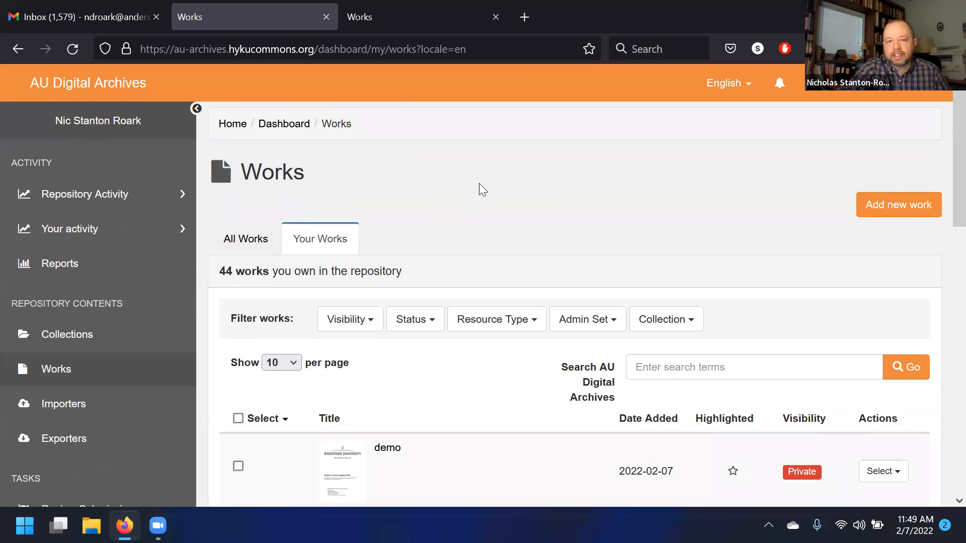
{"action": "left_click_drag", "start_coordinate": [319, 172], "coordinate": [255, 181]}
{"action": "left_click", "coordinate": [254, 181]}
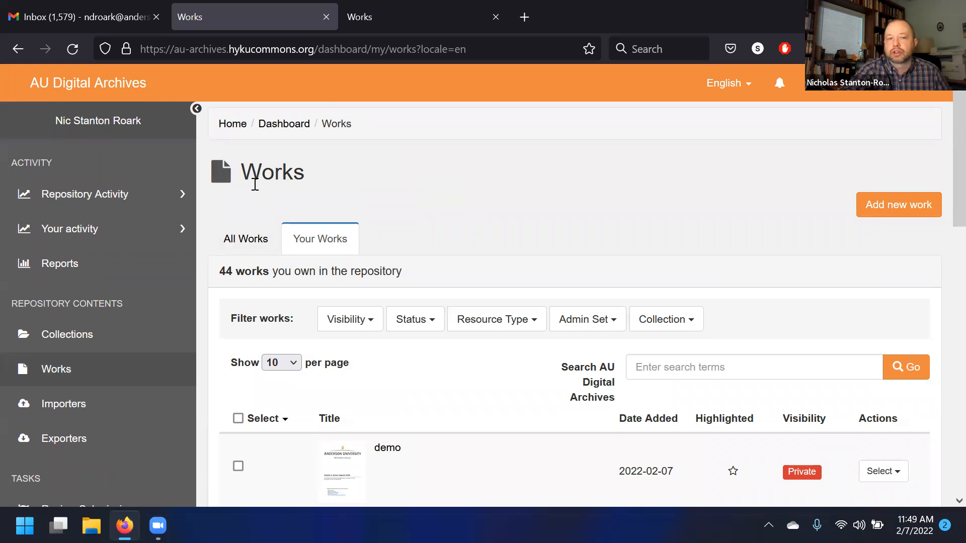
{"action": "scroll", "coordinate": [319, 189], "scroll_direction": "down", "scroll_amount": 2}
{"action": "scroll", "coordinate": [491, 209], "scroll_direction": "up", "scroll_amount": 2}
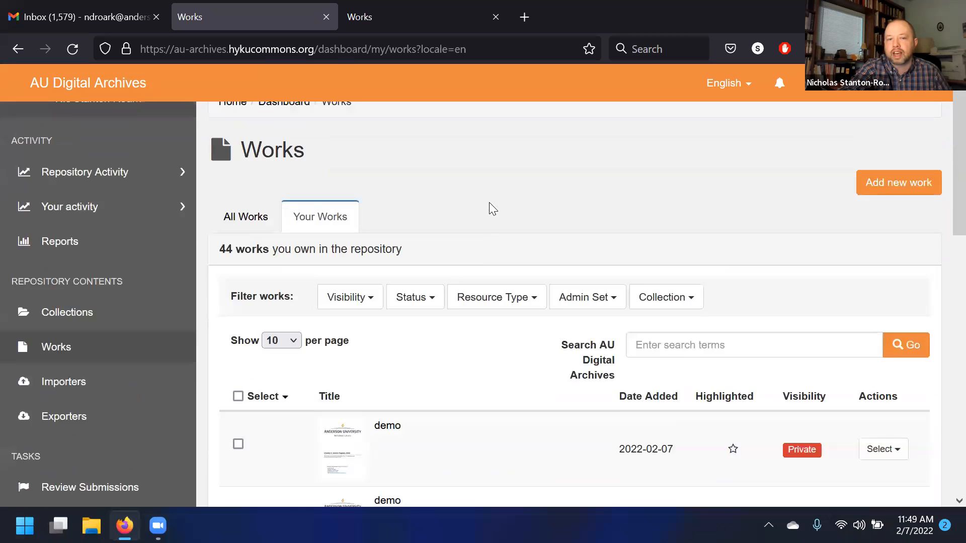
{"action": "left_click_drag", "start_coordinate": [304, 169], "coordinate": [235, 179]}
{"action": "left_click", "coordinate": [305, 173]}
{"action": "left_click_drag", "start_coordinate": [317, 181], "coordinate": [244, 184]}
{"action": "left_click", "coordinate": [406, 151]}
{"action": "scroll", "coordinate": [406, 149], "scroll_direction": "down", "scroll_amount": 3}
{"action": "scroll", "coordinate": [405, 149], "scroll_direction": "up", "scroll_amount": 3}
{"action": "left_click_drag", "start_coordinate": [306, 144], "coordinate": [244, 187]}
{"action": "left_click", "coordinate": [324, 179]}
{"action": "left_click", "coordinate": [251, 180]}
{"action": "scroll", "coordinate": [447, 146], "scroll_direction": "down", "scroll_amount": 5}
{"action": "scroll", "coordinate": [540, 222], "scroll_direction": "up", "scroll_amount": 5}
{"action": "left_click", "coordinate": [319, 179]}
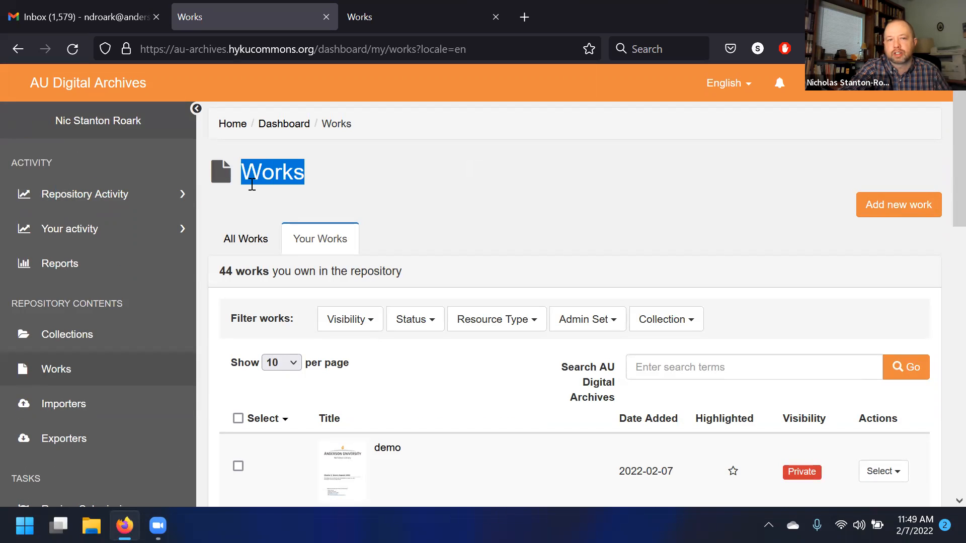
{"action": "left_click", "coordinate": [251, 184]}
{"action": "scroll", "coordinate": [362, 197], "scroll_direction": "down", "scroll_amount": 10}
{"action": "scroll", "coordinate": [406, 231], "scroll_direction": "up", "scroll_amount": 5}
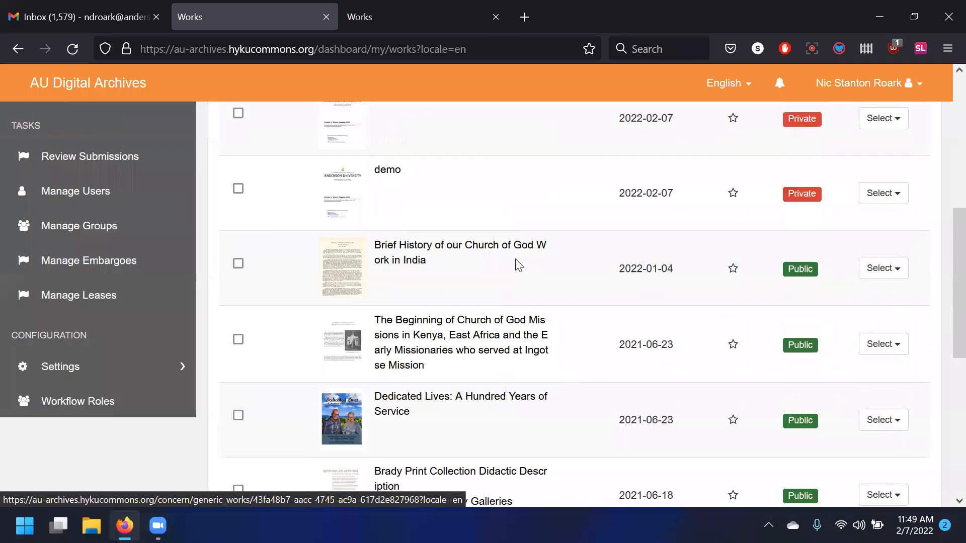
{"action": "scroll", "coordinate": [519, 265], "scroll_direction": "up", "scroll_amount": 5}
{"action": "left_click_drag", "start_coordinate": [305, 181], "coordinate": [239, 174]}
{"action": "left_click", "coordinate": [245, 176]}
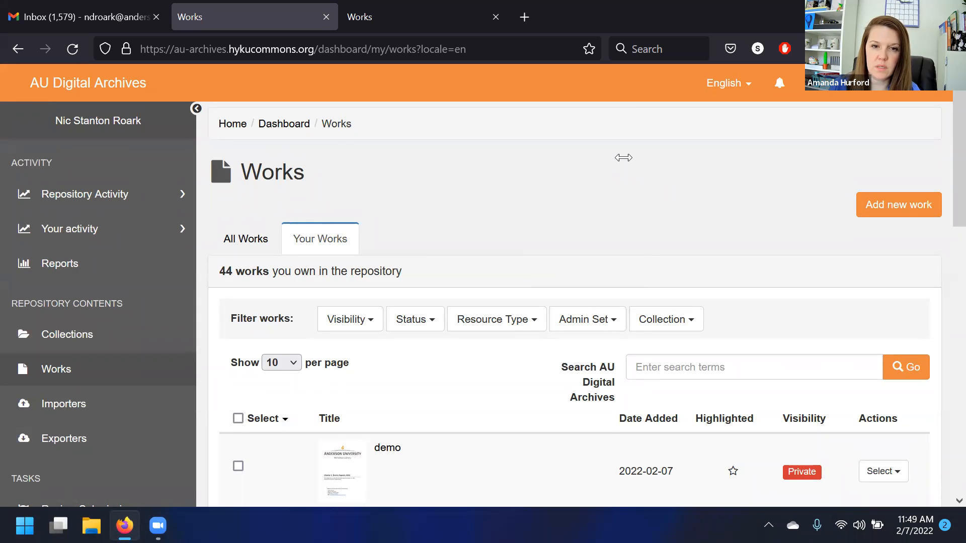
- Open Collections and browse your collections across both pages
{"action": "scroll", "coordinate": [76, 395], "scroll_direction": "down", "scroll_amount": 3}
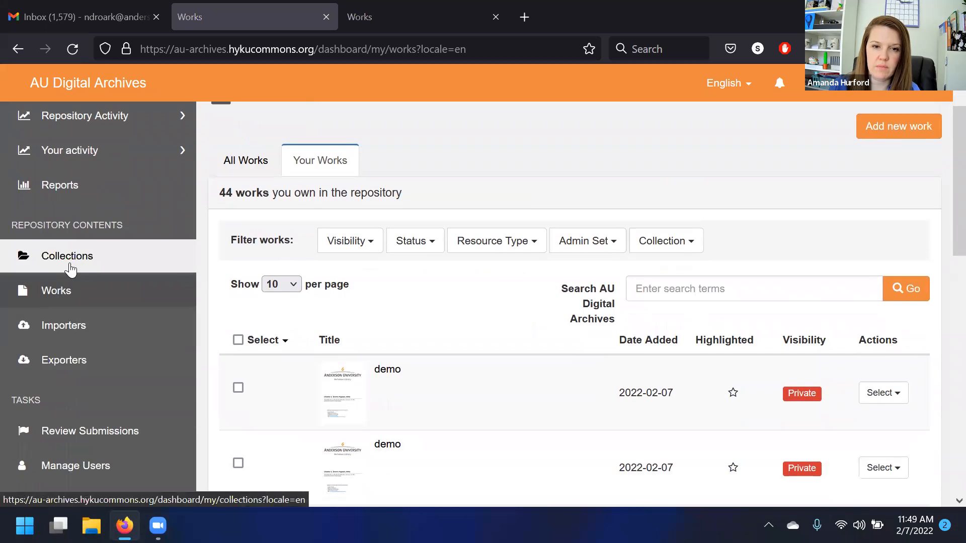
{"action": "left_click", "coordinate": [68, 259]}
{"action": "scroll", "coordinate": [565, 246], "scroll_direction": "down", "scroll_amount": 5}
{"action": "scroll", "coordinate": [226, 241], "scroll_direction": "up", "scroll_amount": 8}
{"action": "left_click", "coordinate": [226, 242]}
{"action": "left_click", "coordinate": [153, 341]}
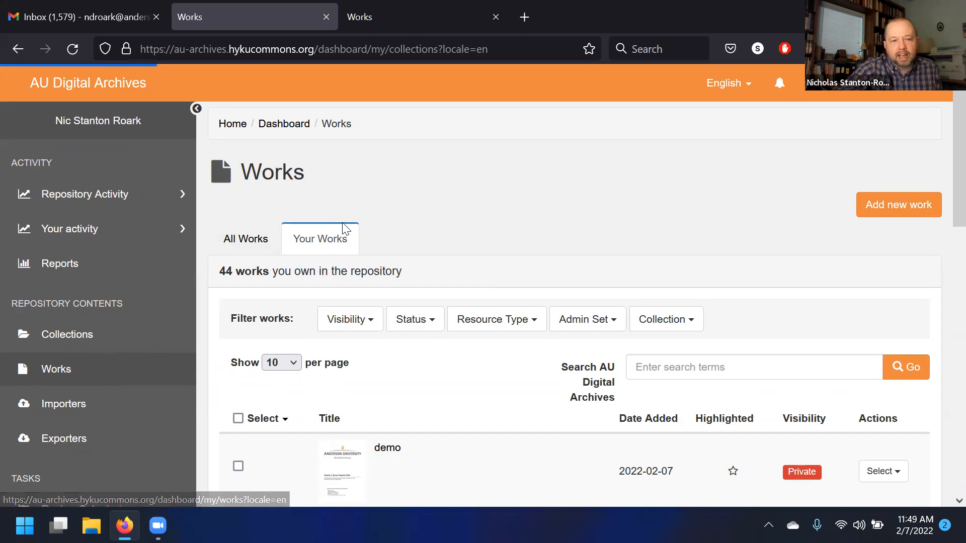
{"action": "scroll", "coordinate": [13, 238], "scroll_direction": "down", "scroll_amount": 2}
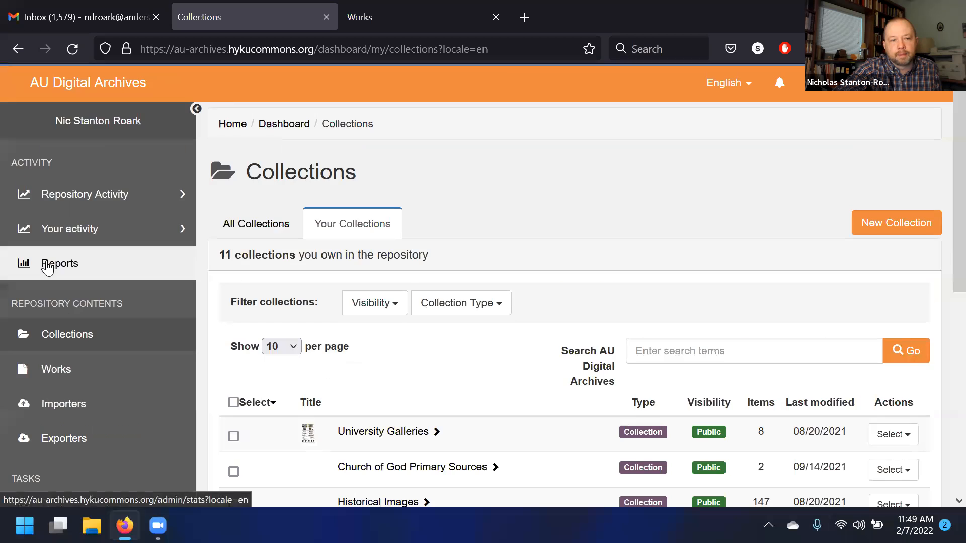
{"action": "scroll", "coordinate": [280, 332], "scroll_direction": "down", "scroll_amount": 8}
{"action": "left_click", "coordinate": [372, 436]}
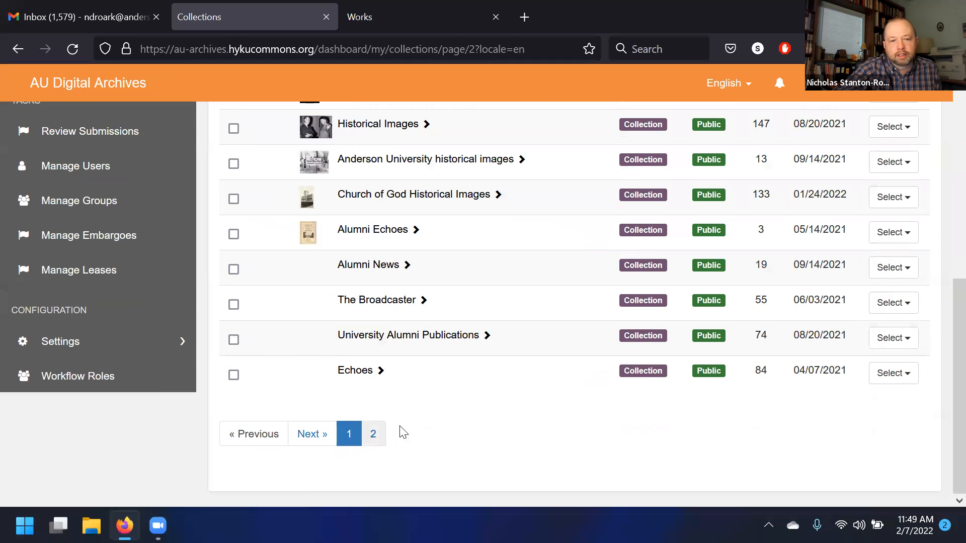
{"action": "scroll", "coordinate": [493, 309], "scroll_direction": "up", "scroll_amount": 2}
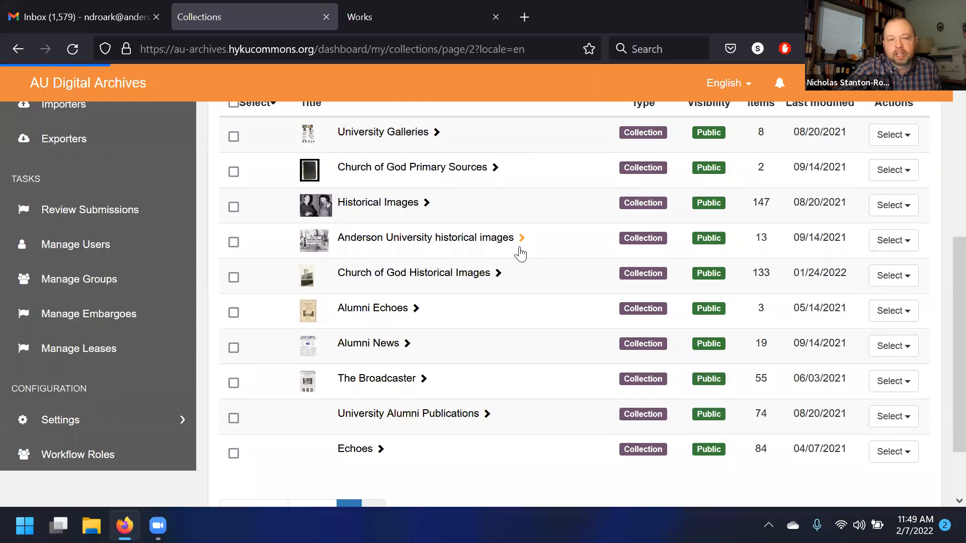
{"action": "scroll", "coordinate": [387, 252], "scroll_direction": "down", "scroll_amount": 2}
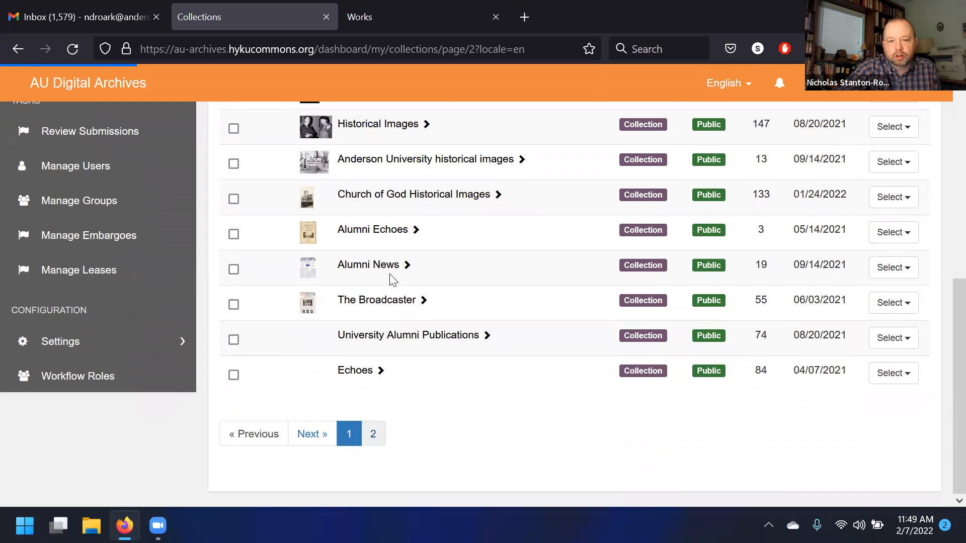
{"action": "scroll", "coordinate": [377, 435], "scroll_direction": "up", "scroll_amount": 4}
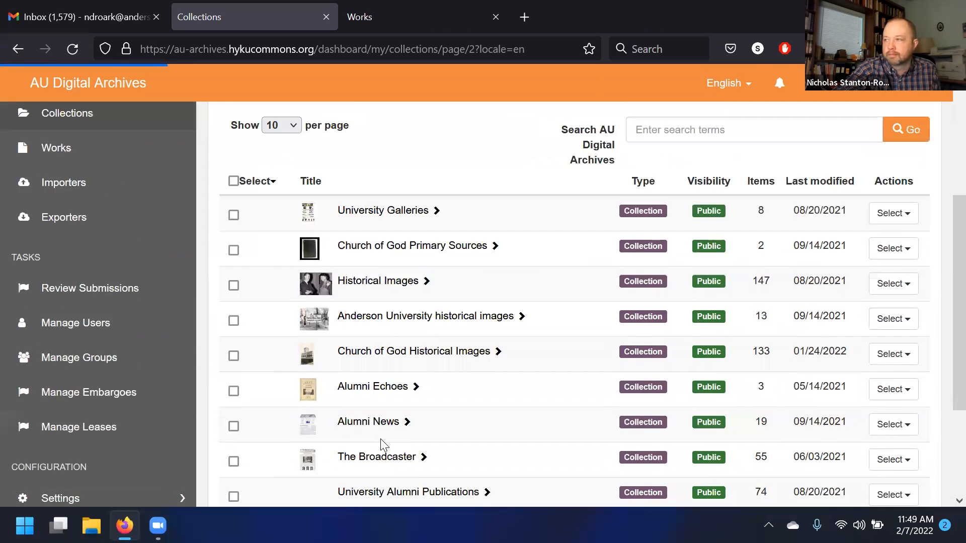
{"action": "scroll", "coordinate": [381, 444], "scroll_direction": "down", "scroll_amount": 4}
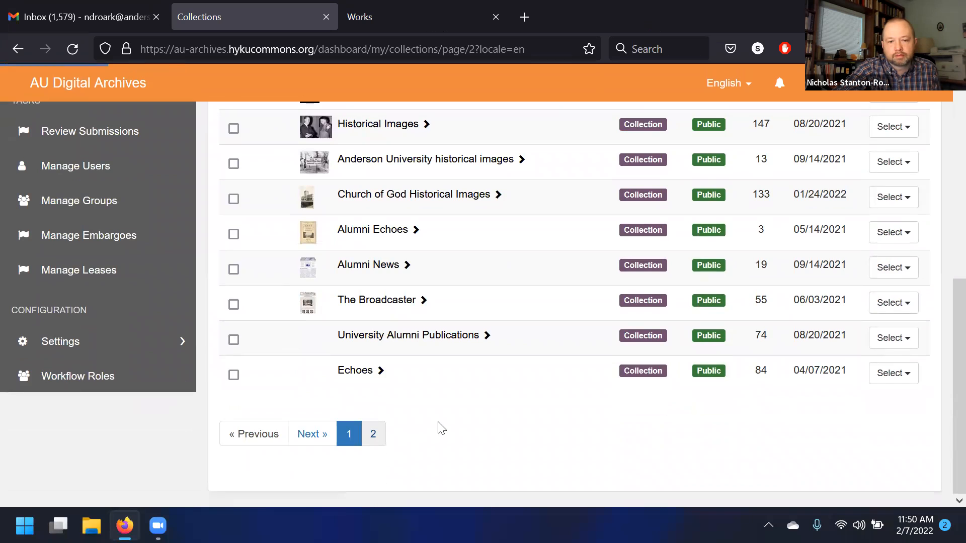
{"action": "scroll", "coordinate": [438, 424], "scroll_direction": "up", "scroll_amount": 6}
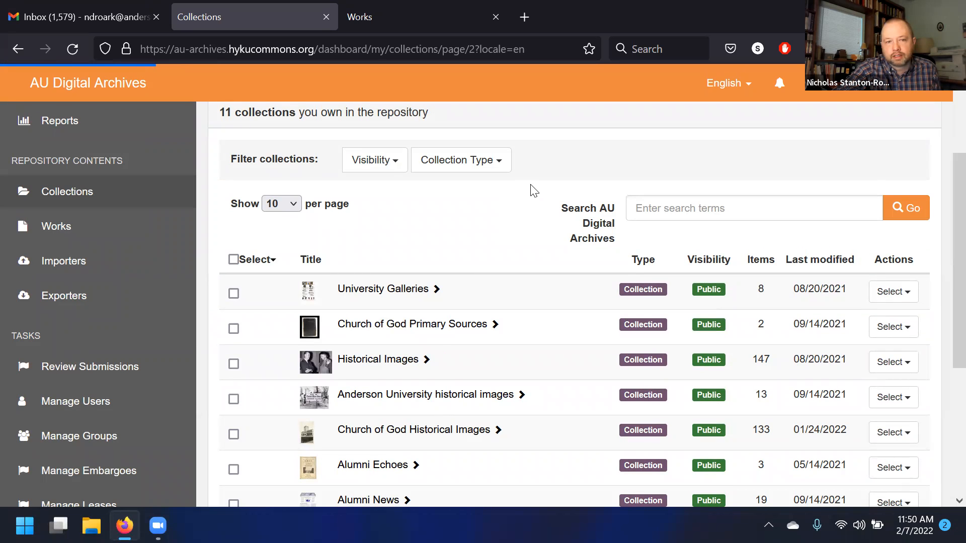
{"action": "scroll", "coordinate": [453, 280], "scroll_direction": "down", "scroll_amount": 5}
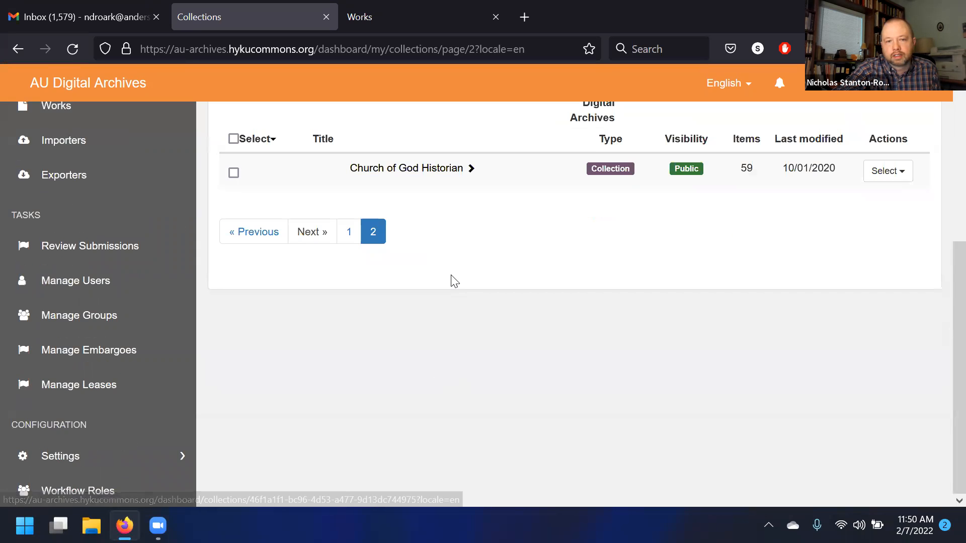
{"action": "scroll", "coordinate": [412, 284], "scroll_direction": "up", "scroll_amount": 3}
- Switch to All Collections and browse to its second page listing the Default Admin Set
{"action": "left_click", "coordinate": [284, 120]}
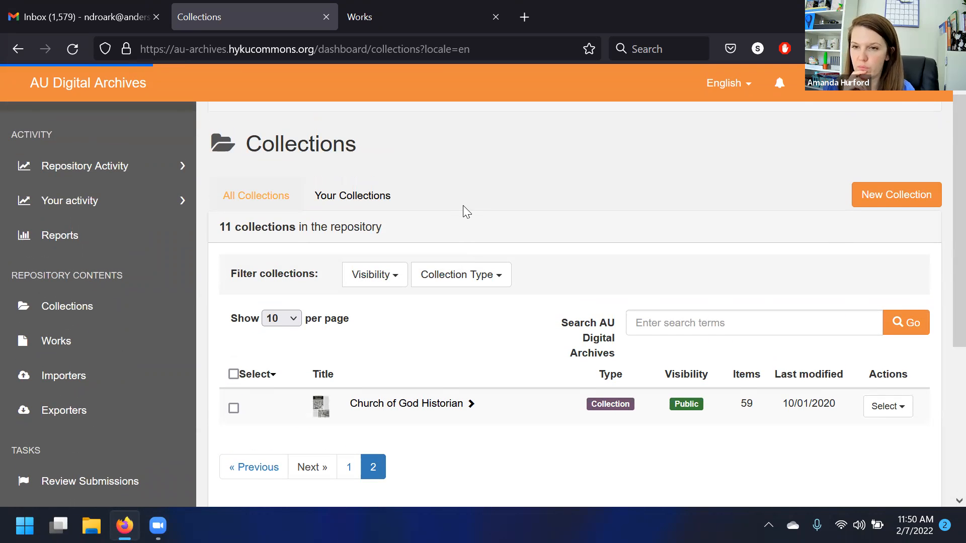
{"action": "scroll", "coordinate": [462, 209], "scroll_direction": "down", "scroll_amount": 5}
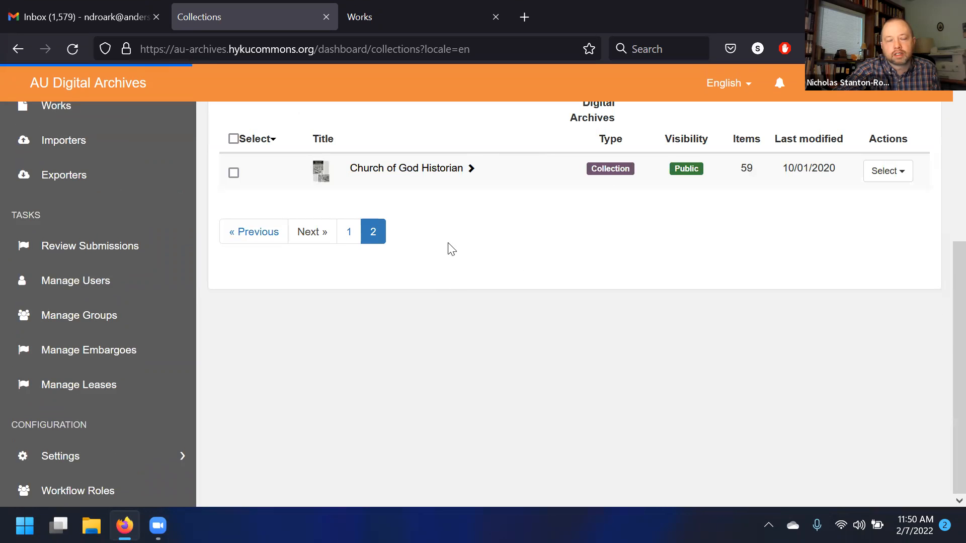
{"action": "scroll", "coordinate": [466, 317], "scroll_direction": "down", "scroll_amount": 6}
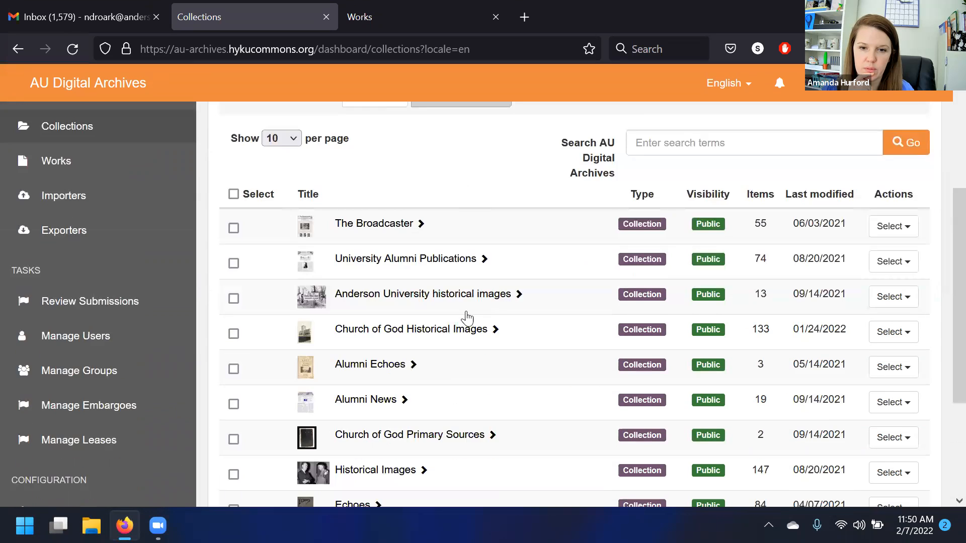
{"action": "scroll", "coordinate": [402, 411], "scroll_direction": "down", "scroll_amount": 2}
{"action": "left_click", "coordinate": [375, 435]}
{"action": "scroll", "coordinate": [563, 300], "scroll_direction": "up", "scroll_amount": 3}
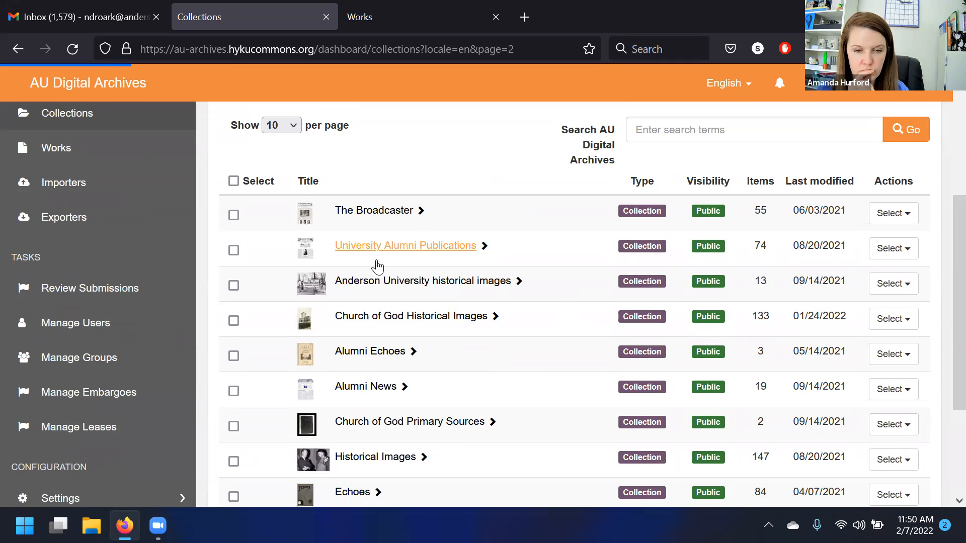
{"action": "scroll", "coordinate": [397, 352], "scroll_direction": "down", "scroll_amount": 3}
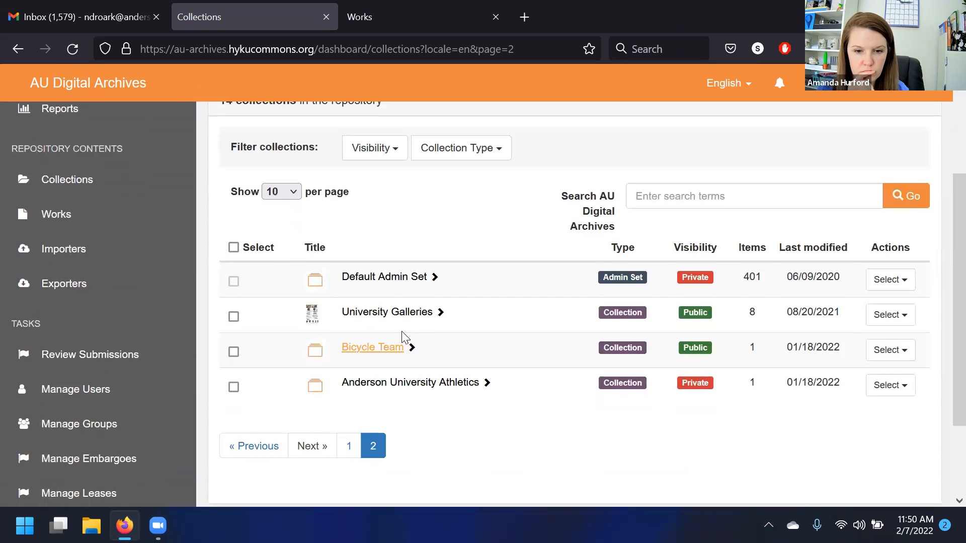
- Open the Default Admin Set for editing and go to its release and visibility settings
{"action": "left_click", "coordinate": [898, 280]}
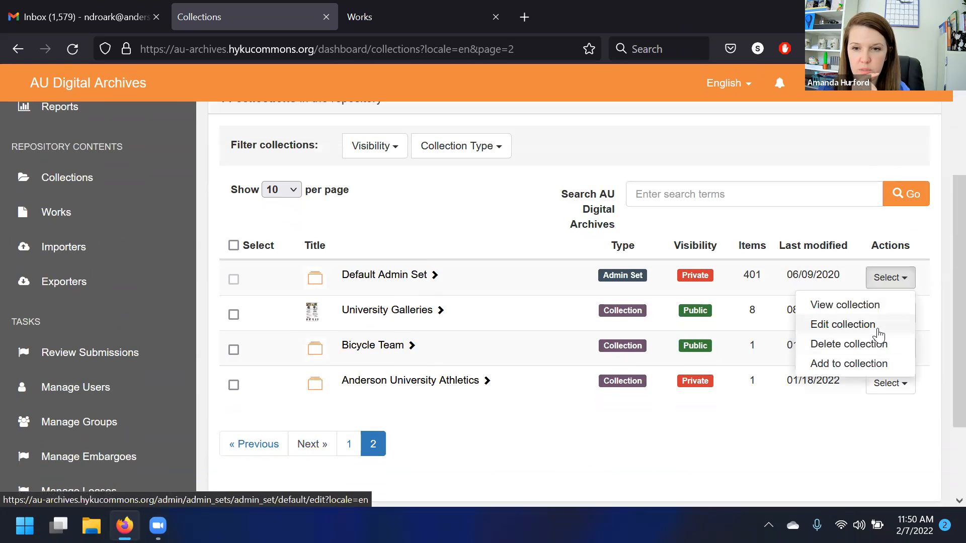
{"action": "left_click", "coordinate": [878, 326]}
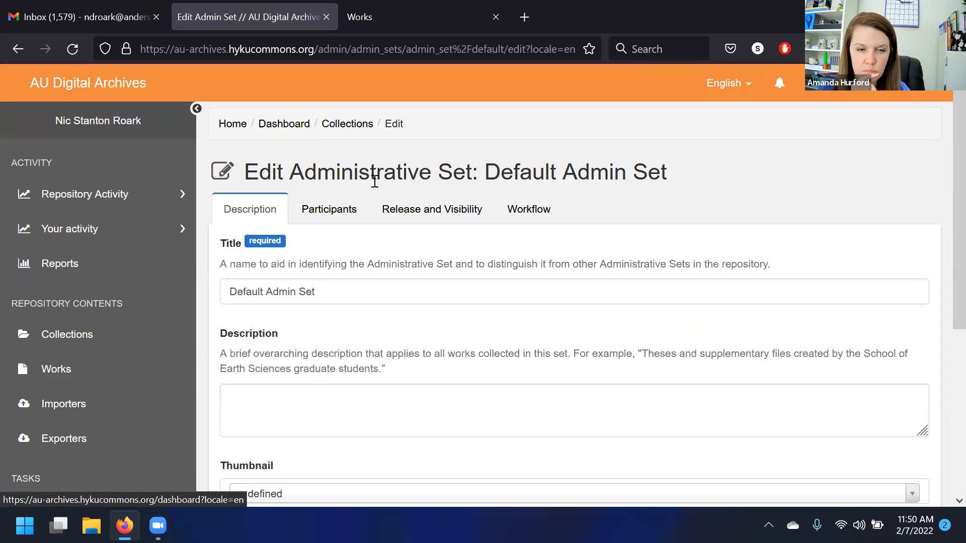
{"action": "left_click", "coordinate": [453, 209]}
- Try saving the release option that lets depositors choose an embargo up to a date
{"action": "scroll", "coordinate": [289, 312], "scroll_direction": "down", "scroll_amount": 3}
{"action": "left_click", "coordinate": [364, 253]}
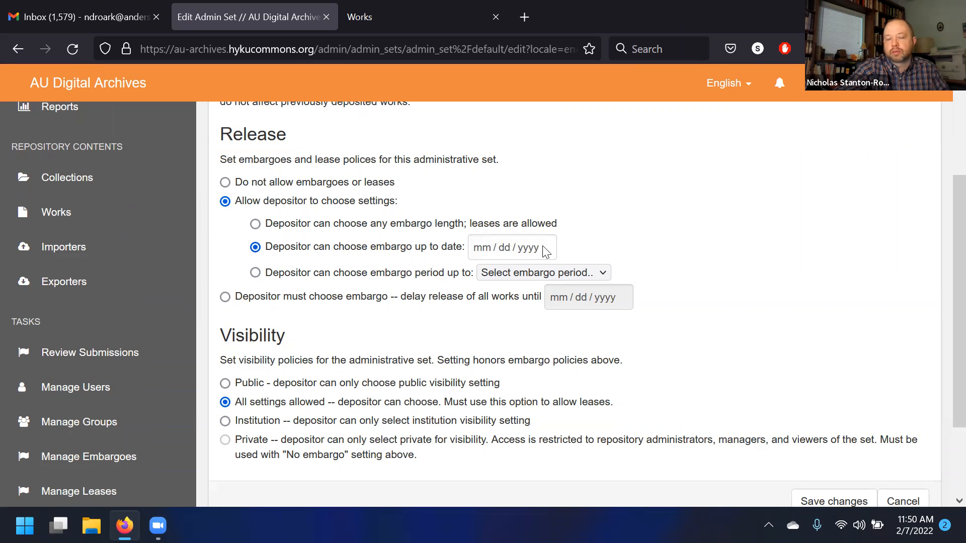
{"action": "scroll", "coordinate": [558, 254], "scroll_direction": "down", "scroll_amount": 2}
{"action": "scroll", "coordinate": [562, 215], "scroll_direction": "up", "scroll_amount": 2}
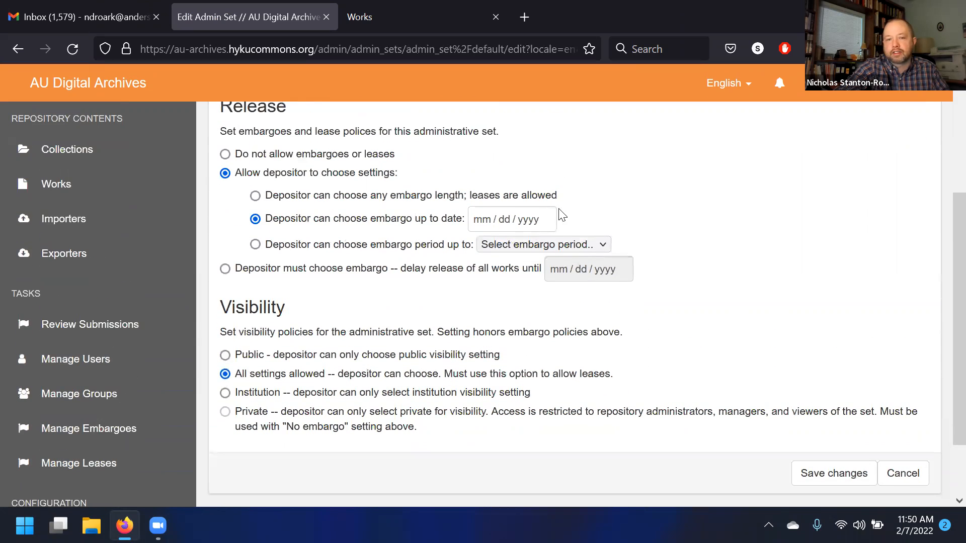
{"action": "scroll", "coordinate": [653, 337], "scroll_direction": "down", "scroll_amount": 2}
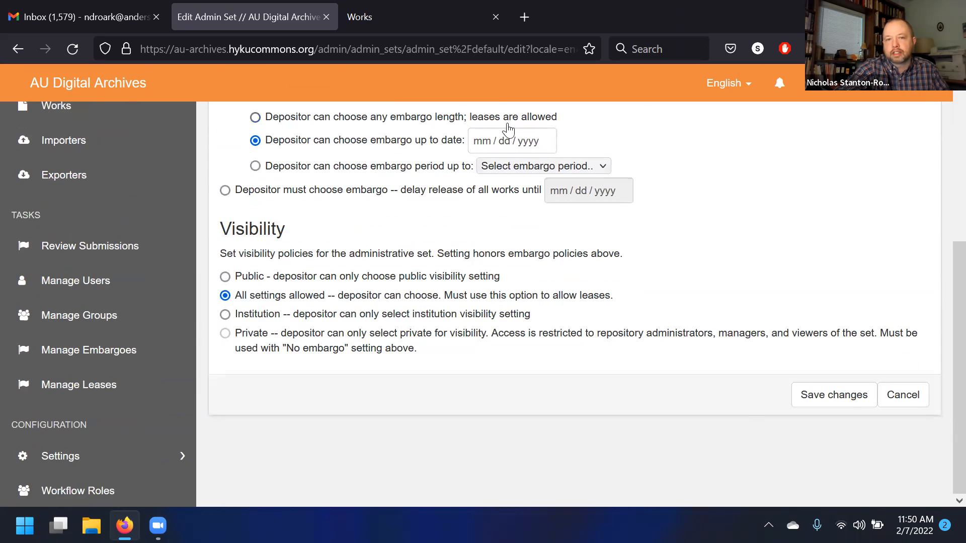
{"action": "left_click", "coordinate": [797, 401]}
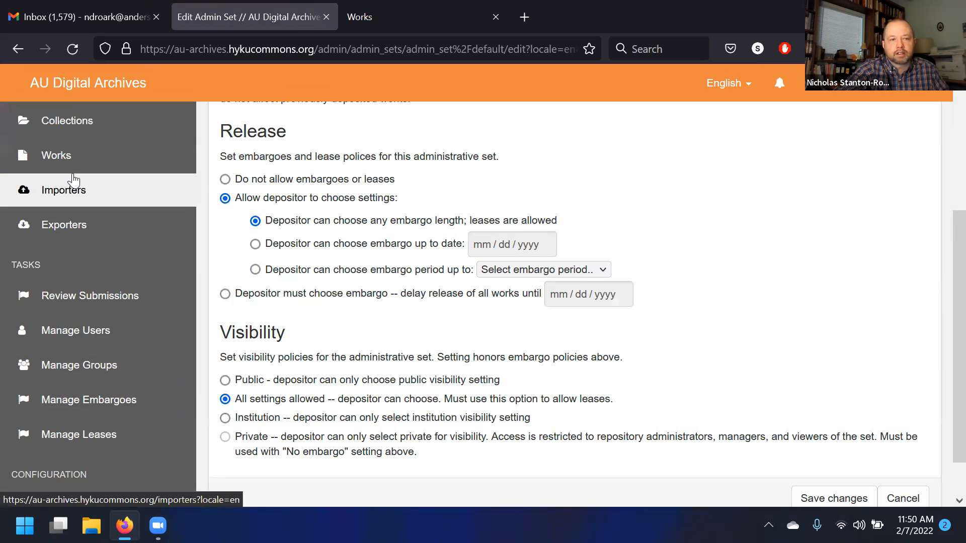
- Start a new Generic Work and switch its visibility from Lease to Embargo to show the embargo options
{"action": "left_click", "coordinate": [73, 169]}
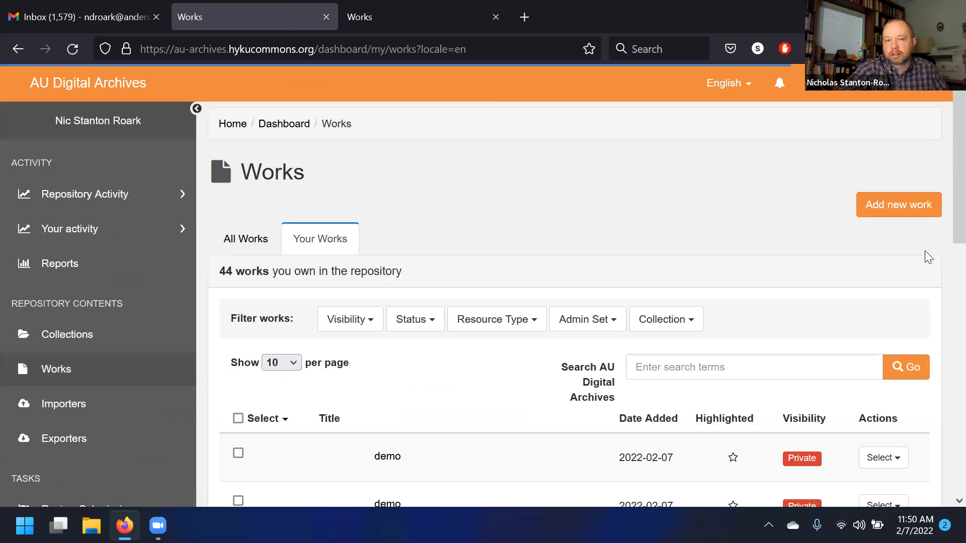
{"action": "left_click", "coordinate": [913, 206]}
{"action": "left_click", "coordinate": [274, 155]}
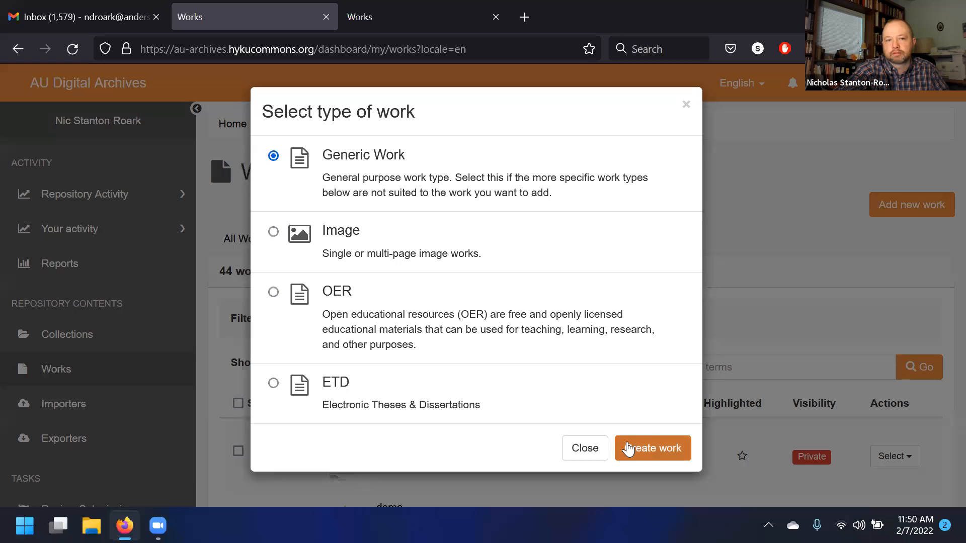
{"action": "left_click", "coordinate": [627, 447]}
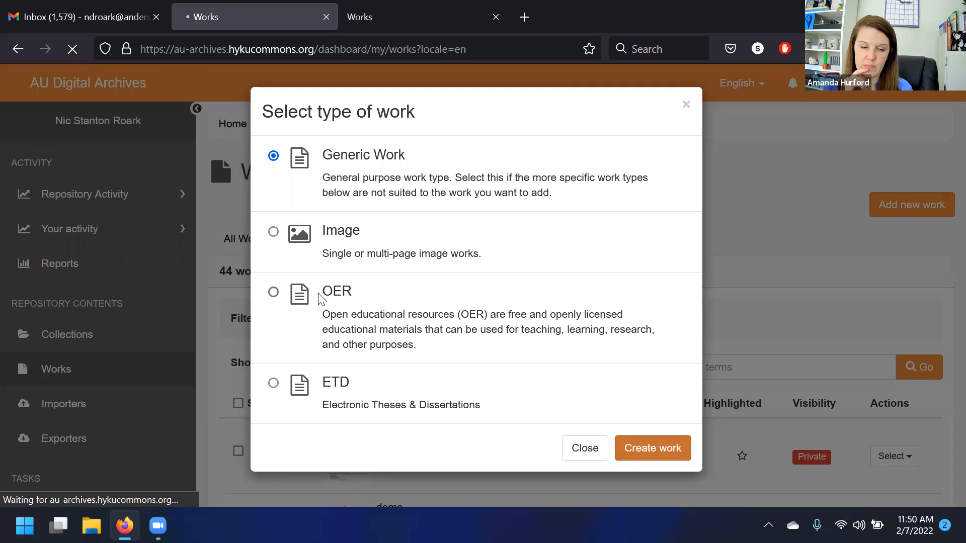
{"action": "scroll", "coordinate": [690, 311], "scroll_direction": "down", "scroll_amount": 3}
{"action": "scroll", "coordinate": [689, 307], "scroll_direction": "down", "scroll_amount": 2}
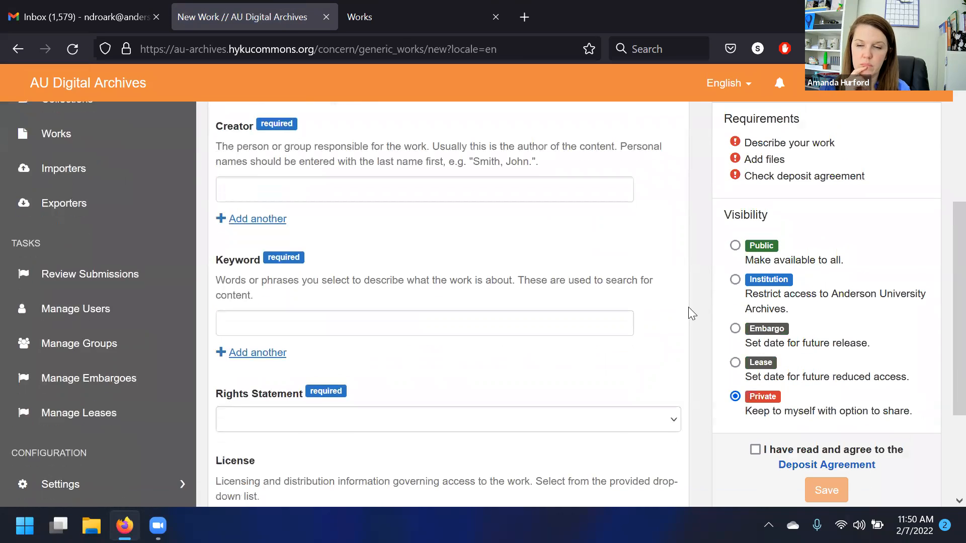
{"action": "left_click", "coordinate": [763, 379]}
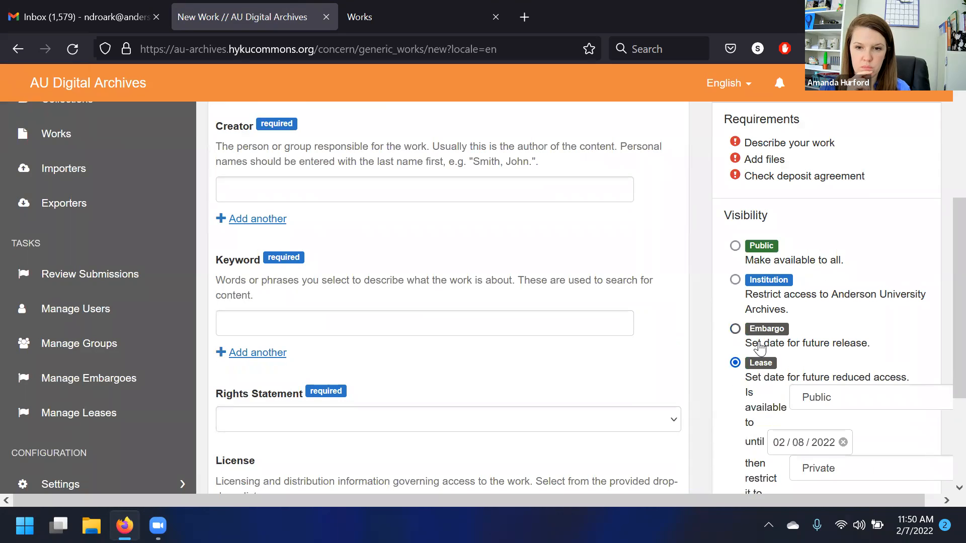
{"action": "left_click", "coordinate": [735, 329]}
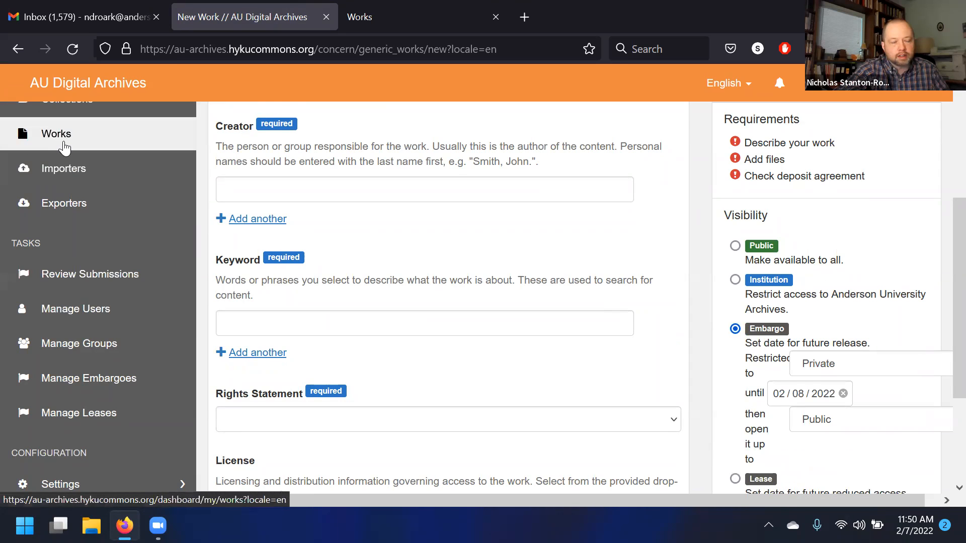
- Return to All Collections and browse the collection list
{"action": "scroll", "coordinate": [73, 171], "scroll_direction": "up", "scroll_amount": 2}
{"action": "left_click", "coordinate": [74, 177]}
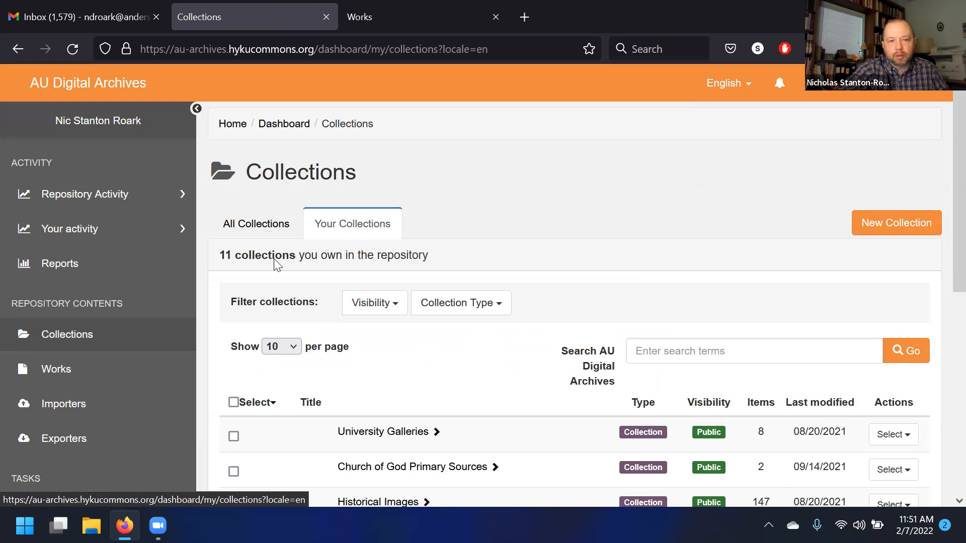
{"action": "scroll", "coordinate": [276, 262], "scroll_direction": "down", "scroll_amount": 4}
{"action": "scroll", "coordinate": [244, 204], "scroll_direction": "up", "scroll_amount": 2}
{"action": "scroll", "coordinate": [259, 168], "scroll_direction": "up", "scroll_amount": 1}
{"action": "scroll", "coordinate": [282, 204], "scroll_direction": "down", "scroll_amount": 1}
{"action": "scroll", "coordinate": [287, 212], "scroll_direction": "up", "scroll_amount": 2}
{"action": "left_click", "coordinate": [278, 235]}
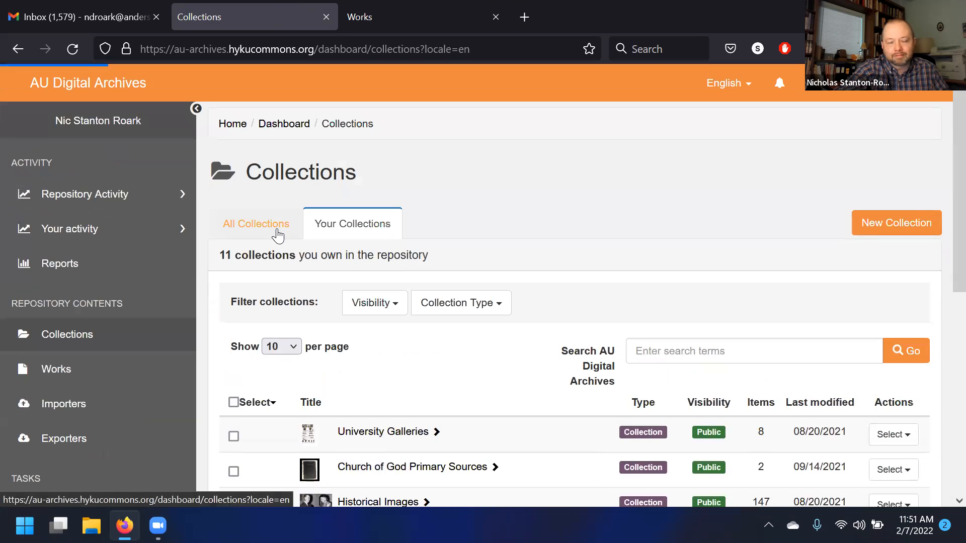
{"action": "scroll", "coordinate": [307, 267], "scroll_direction": "down", "scroll_amount": 6}
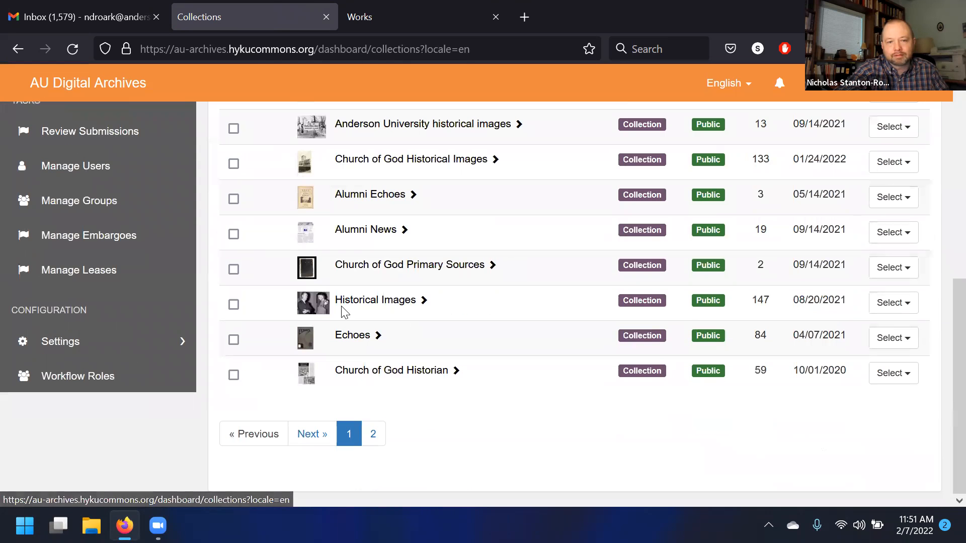
{"action": "scroll", "coordinate": [382, 263], "scroll_direction": "up", "scroll_amount": 6}
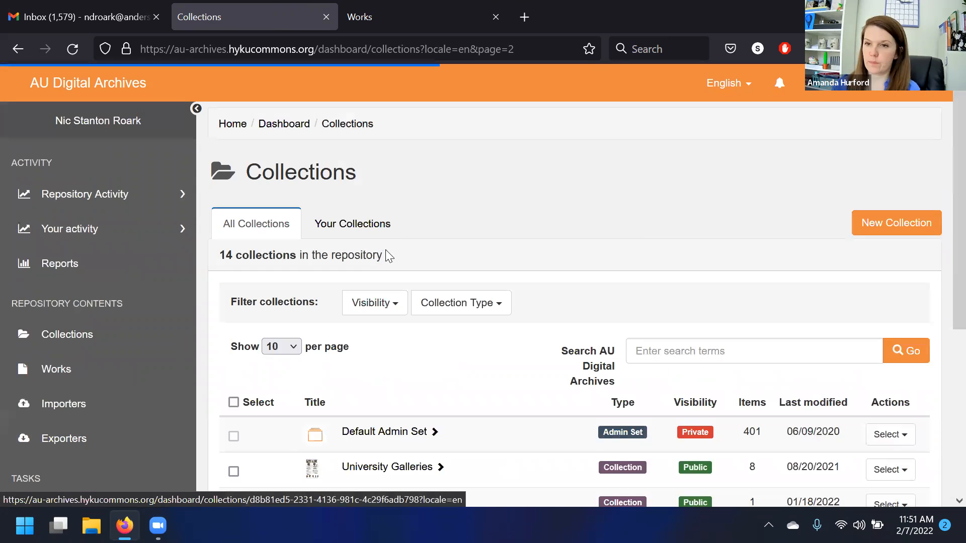
- Reopen the Default Admin Set's release settings and try saving with the embargo-up-to-date option
{"action": "left_click", "coordinate": [889, 434]}
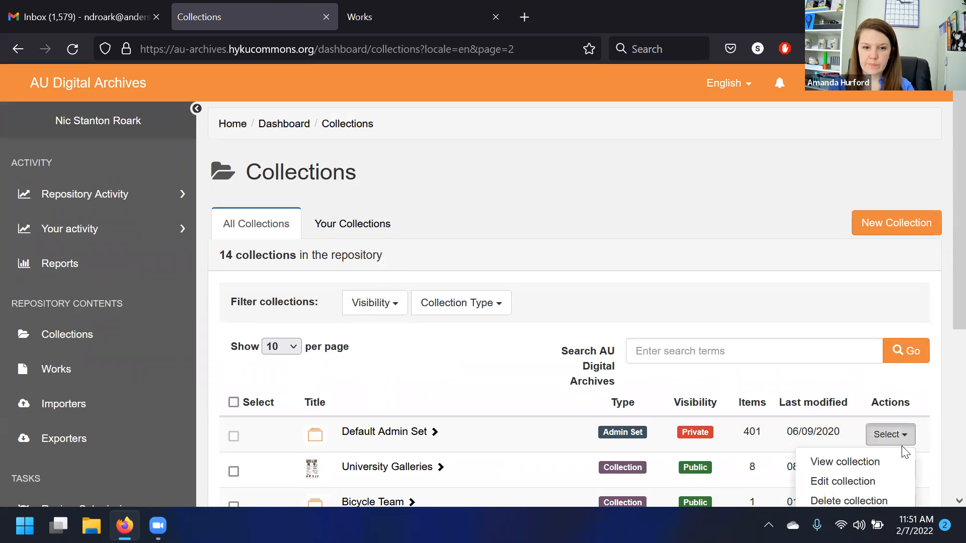
{"action": "scroll", "coordinate": [884, 482], "scroll_direction": "down", "scroll_amount": 2}
{"action": "left_click", "coordinate": [878, 402]}
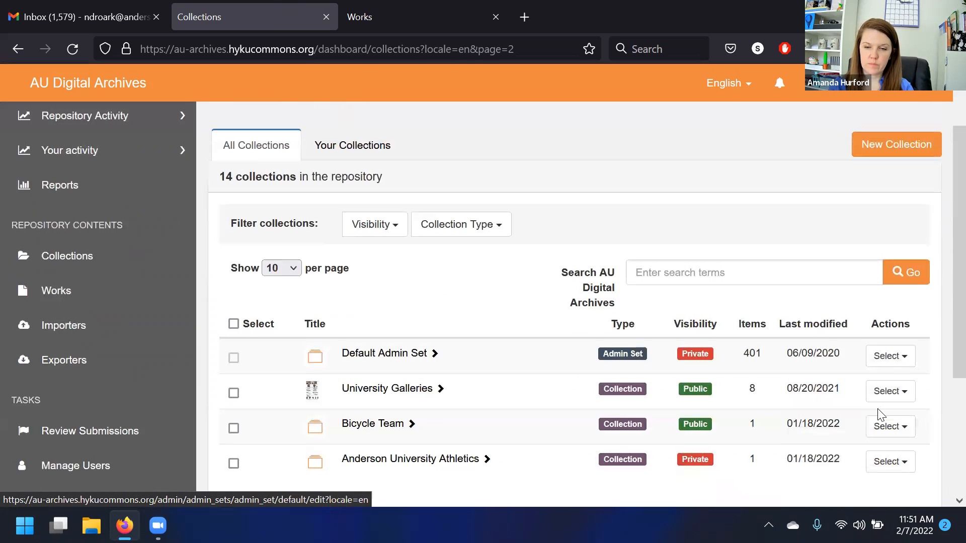
{"action": "left_click", "coordinate": [417, 215]}
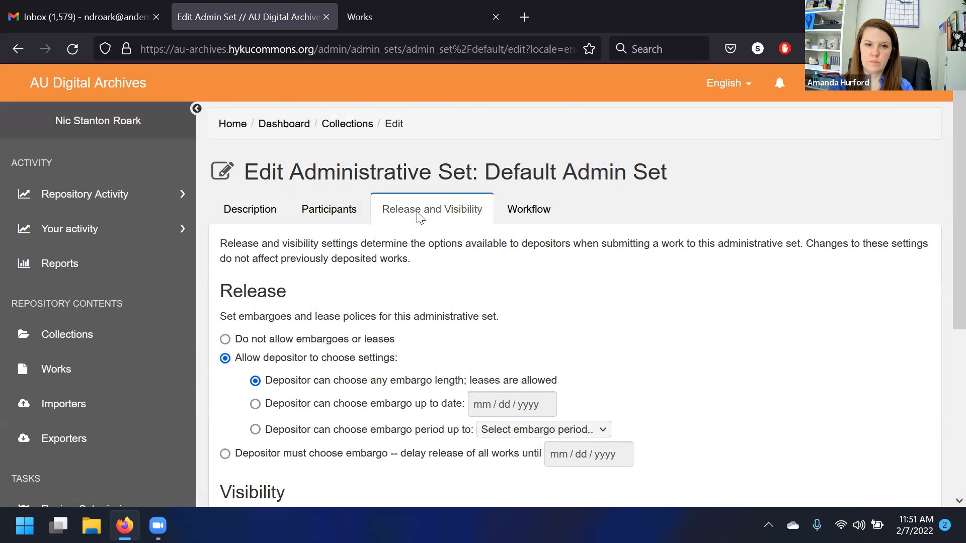
{"action": "scroll", "coordinate": [412, 224], "scroll_direction": "down", "scroll_amount": 2}
{"action": "left_click", "coordinate": [255, 326]}
{"action": "scroll", "coordinate": [712, 291], "scroll_direction": "down", "scroll_amount": 4}
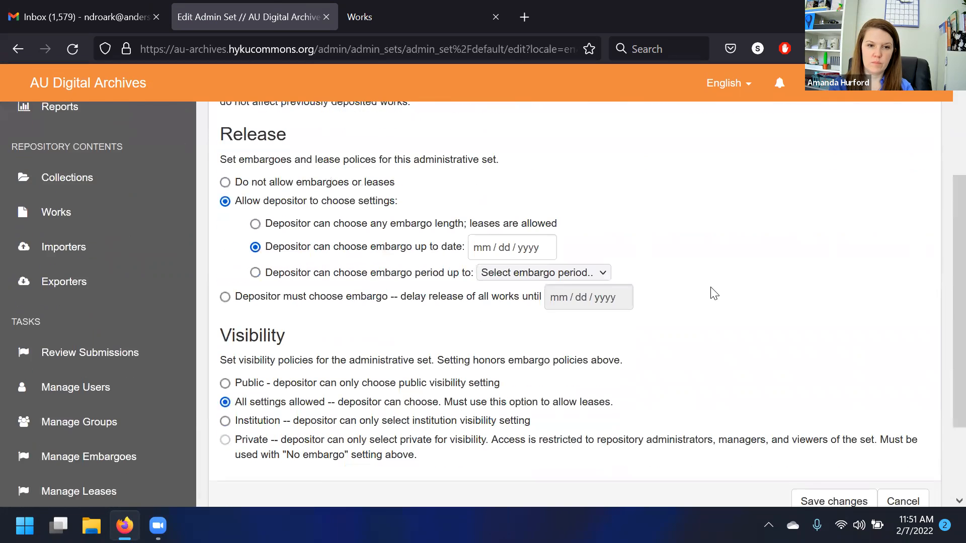
{"action": "scroll", "coordinate": [436, 247], "scroll_direction": "up", "scroll_amount": 2}
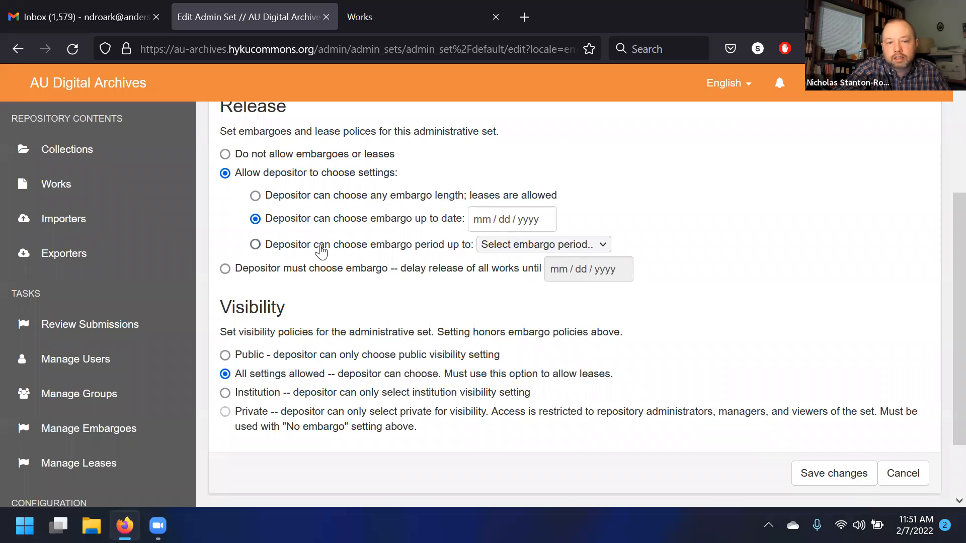
{"action": "left_click", "coordinate": [855, 473]}
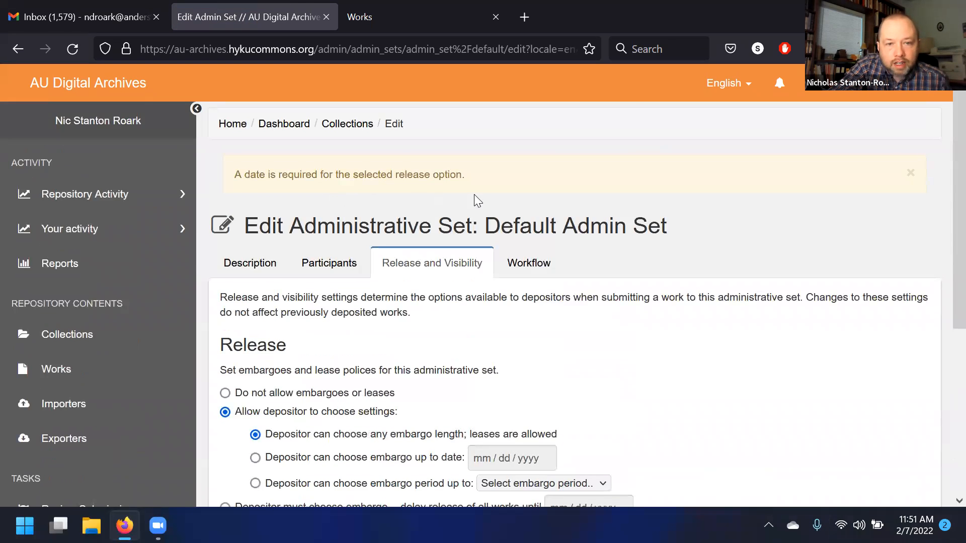
- Try saving the release option letting depositors choose an embargo period without picking a period
{"action": "scroll", "coordinate": [475, 194], "scroll_direction": "down", "scroll_amount": 5}
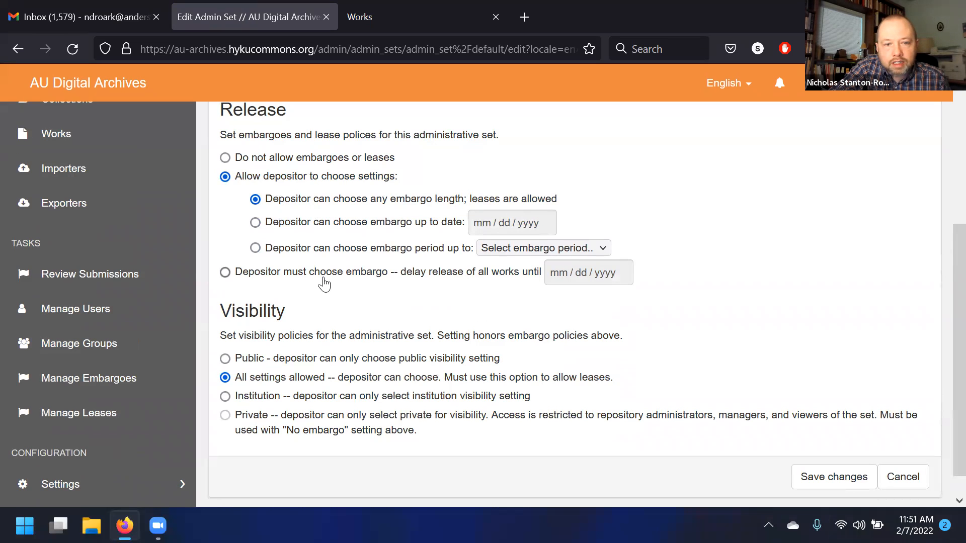
{"action": "left_click", "coordinate": [354, 252]}
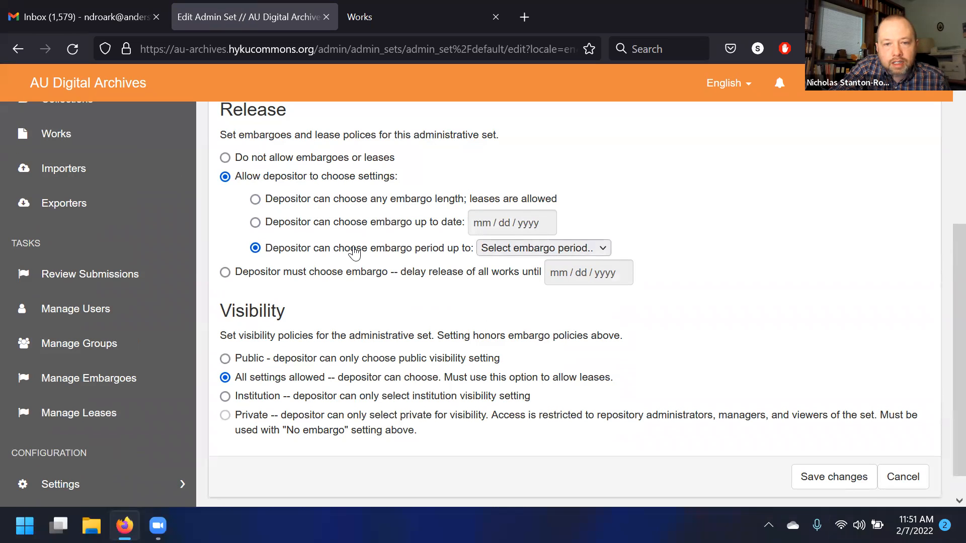
{"action": "left_click", "coordinate": [510, 249]}
{"action": "left_click", "coordinate": [510, 250]}
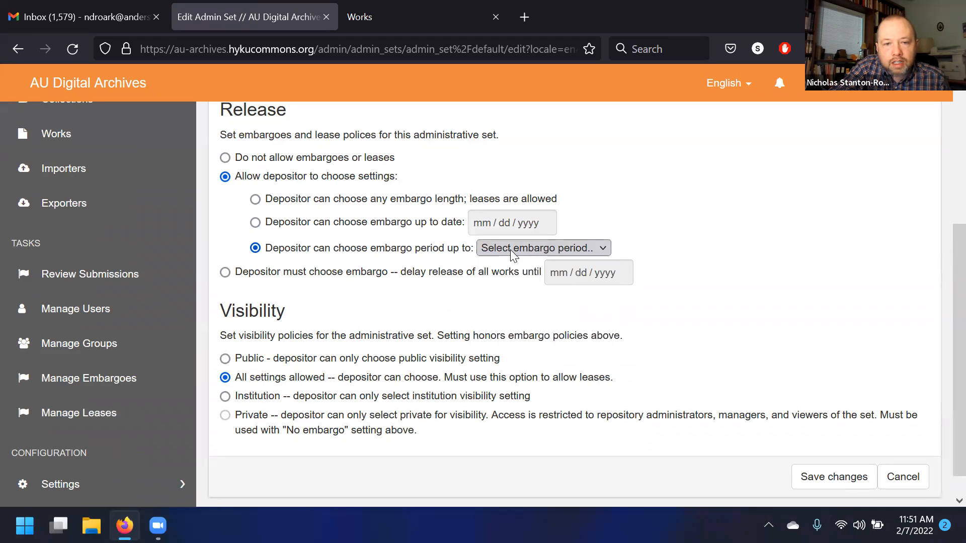
{"action": "left_click", "coordinate": [867, 481]}
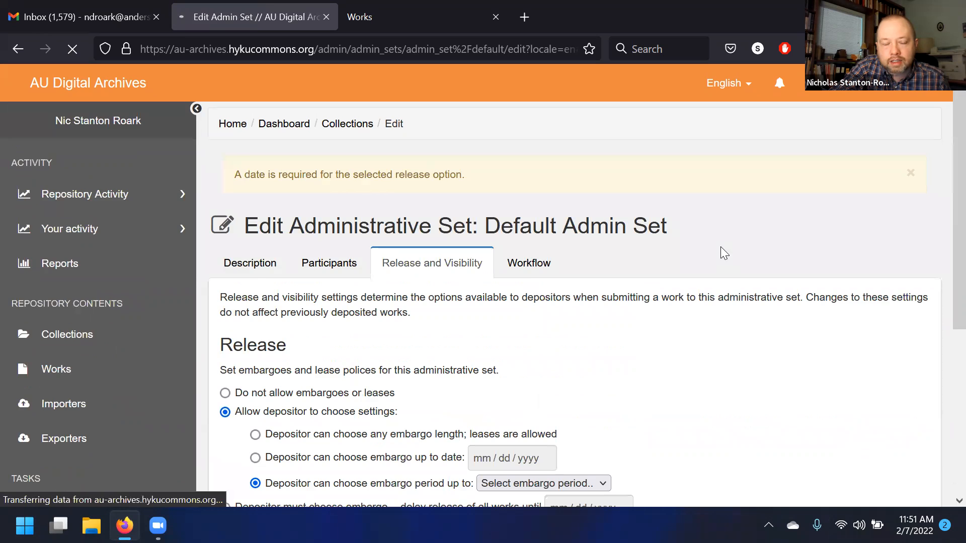
{"action": "scroll", "coordinate": [717, 210], "scroll_direction": "up", "scroll_amount": 4}
{"action": "scroll", "coordinate": [717, 210], "scroll_direction": "down", "scroll_amount": 3}
{"action": "scroll", "coordinate": [720, 215], "scroll_direction": "down", "scroll_amount": 1}
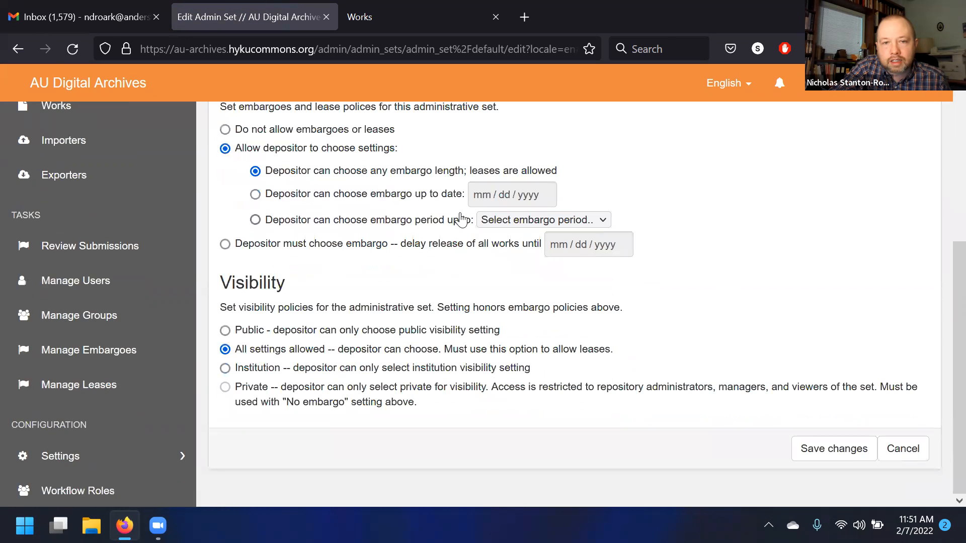
{"action": "left_click", "coordinate": [327, 194]}
{"action": "left_click", "coordinate": [528, 195]}
{"action": "left_click", "coordinate": [781, 192]}
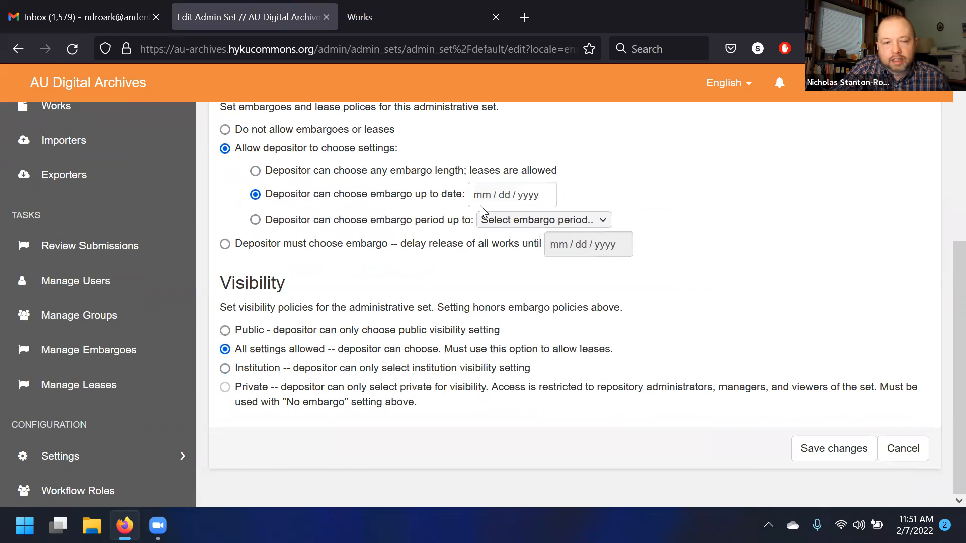
{"action": "left_click", "coordinate": [542, 198]}
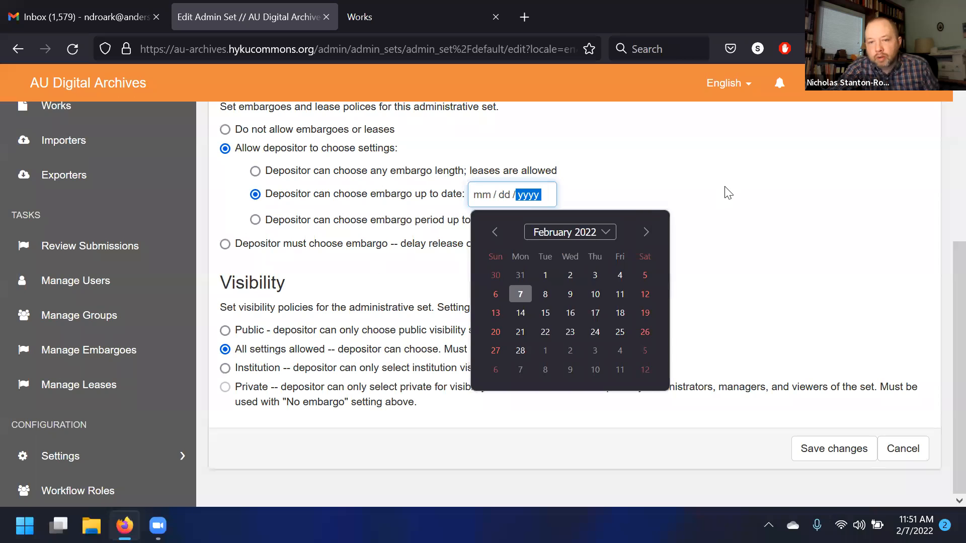
{"action": "left_click", "coordinate": [729, 193]}
{"action": "left_click", "coordinate": [536, 198]}
{"action": "left_click", "coordinate": [625, 197]}
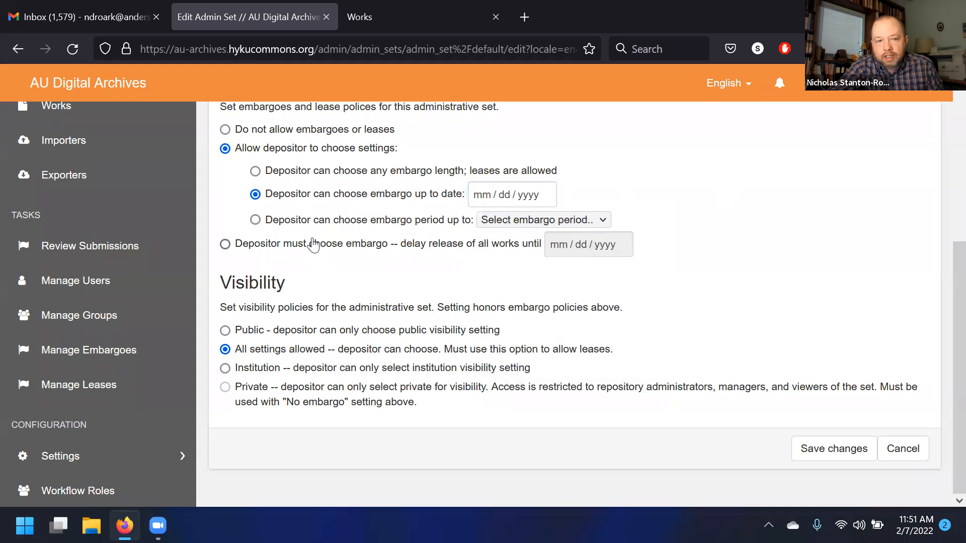
- Allow depositors to choose an embargo period up to 3 years after deposit and save the admin set
{"action": "left_click", "coordinate": [313, 228]}
{"action": "left_click", "coordinate": [559, 225]}
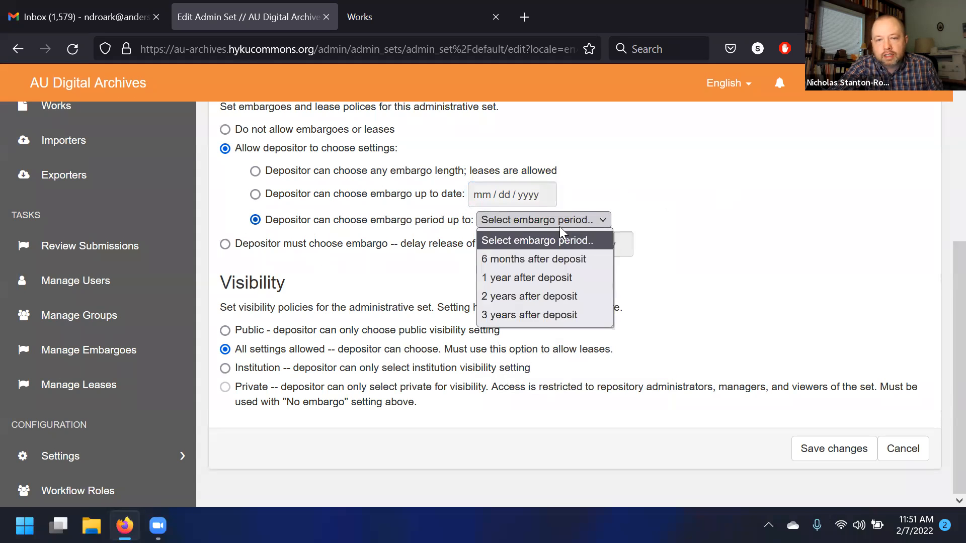
{"action": "left_click", "coordinate": [541, 316]}
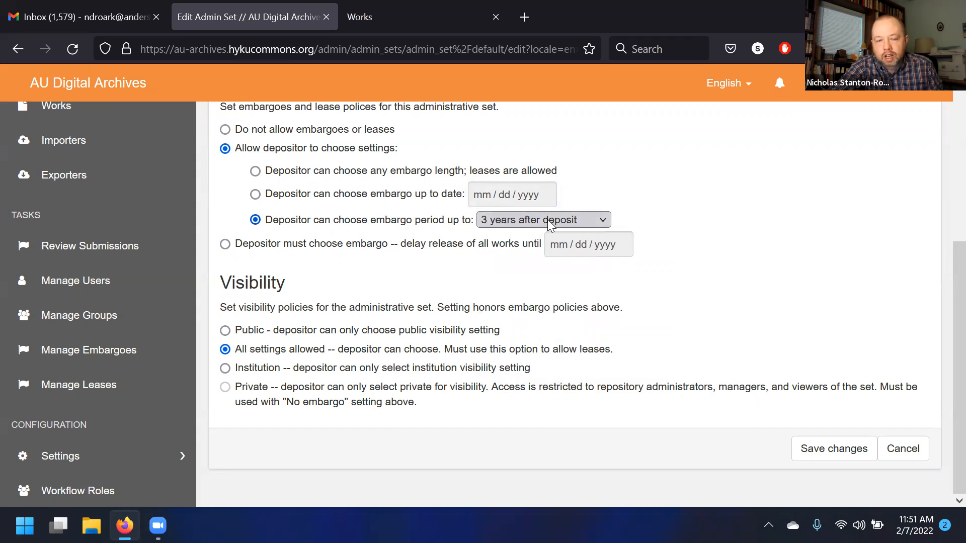
{"action": "left_click", "coordinate": [799, 445]}
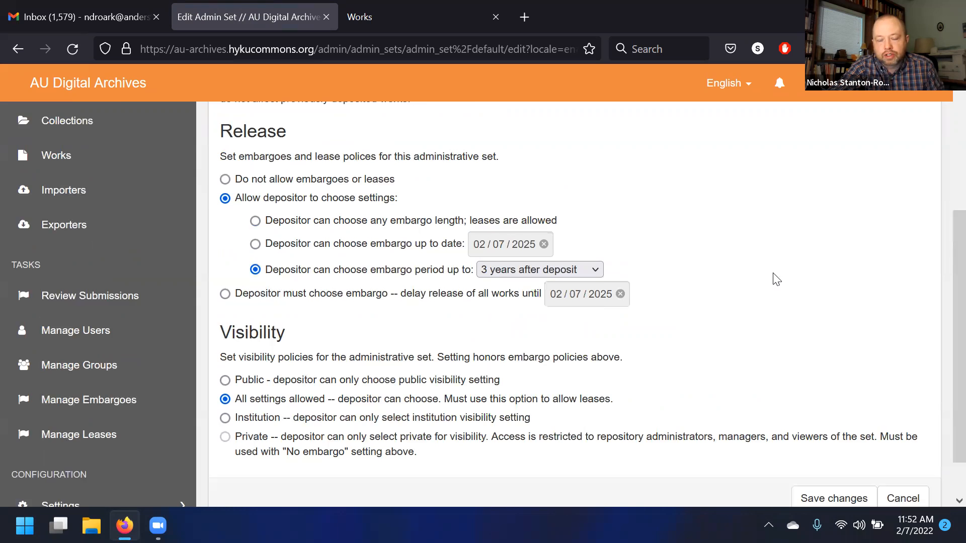
{"action": "scroll", "coordinate": [835, 257], "scroll_direction": "up", "scroll_amount": 4}
{"action": "scroll", "coordinate": [840, 267], "scroll_direction": "down", "scroll_amount": 5}
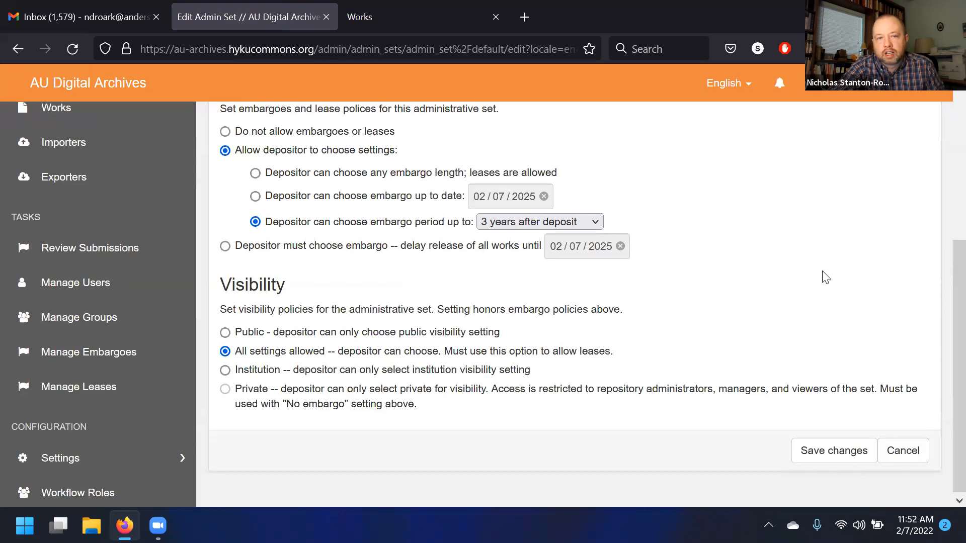
{"action": "scroll", "coordinate": [830, 282], "scroll_direction": "up", "scroll_amount": 5}
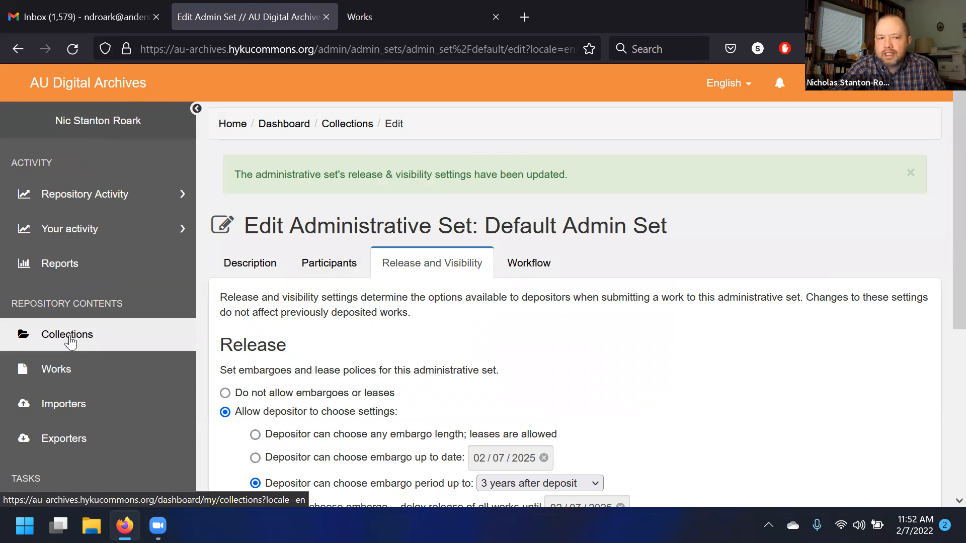
- Start a new Generic Work from the Works dashboard to test the depositor's options
{"action": "left_click", "coordinate": [74, 374]}
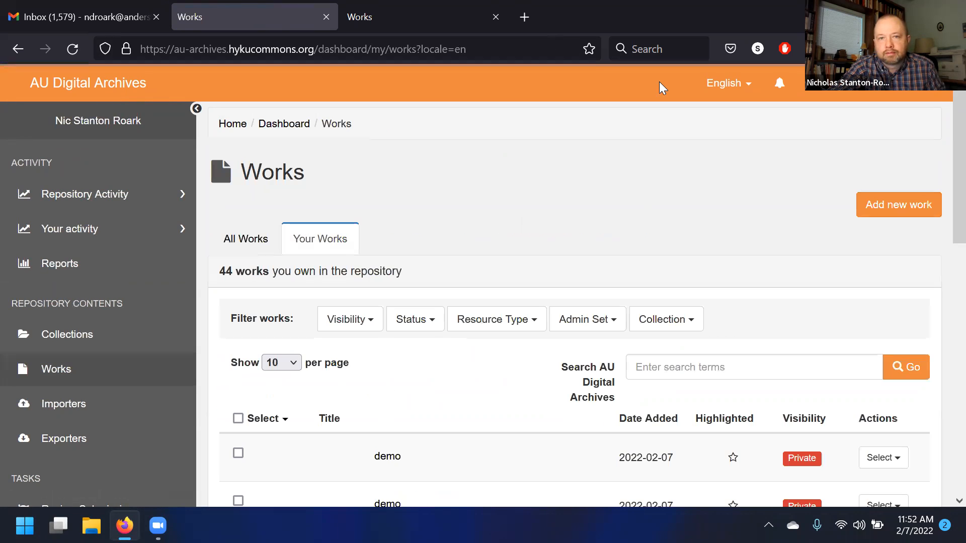
{"action": "left_click", "coordinate": [876, 203]}
{"action": "left_click", "coordinate": [400, 189]}
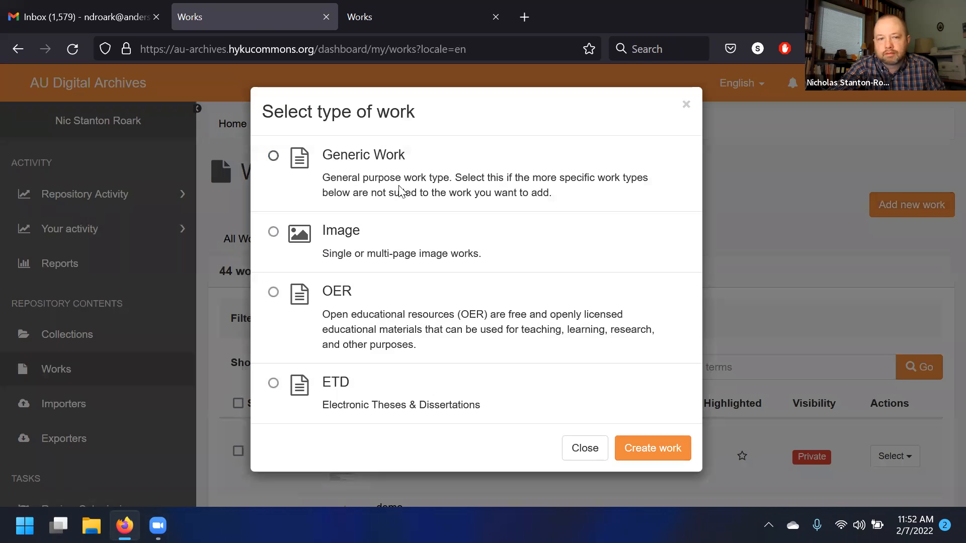
{"action": "left_click", "coordinate": [649, 447]}
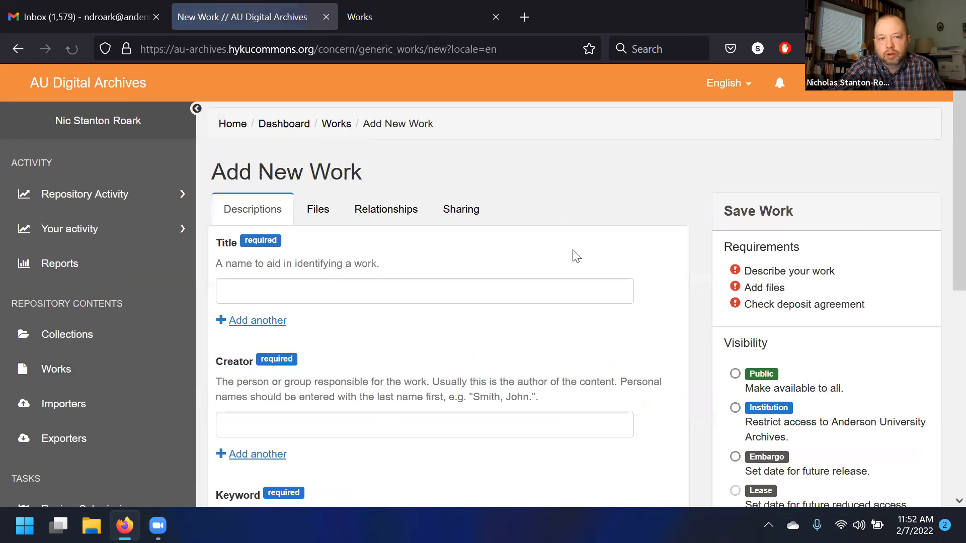
- Choose Embargo visibility for the new work and try setting the release year to 2025
{"action": "scroll", "coordinate": [528, 291], "scroll_direction": "down", "scroll_amount": 5}
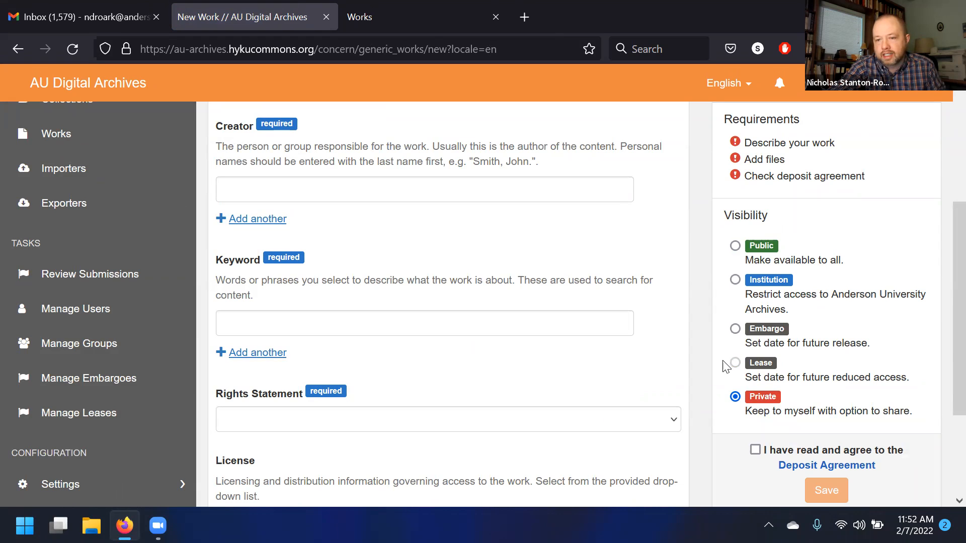
{"action": "left_click", "coordinate": [738, 338]}
{"action": "scroll", "coordinate": [750, 344], "scroll_direction": "down", "scroll_amount": 3}
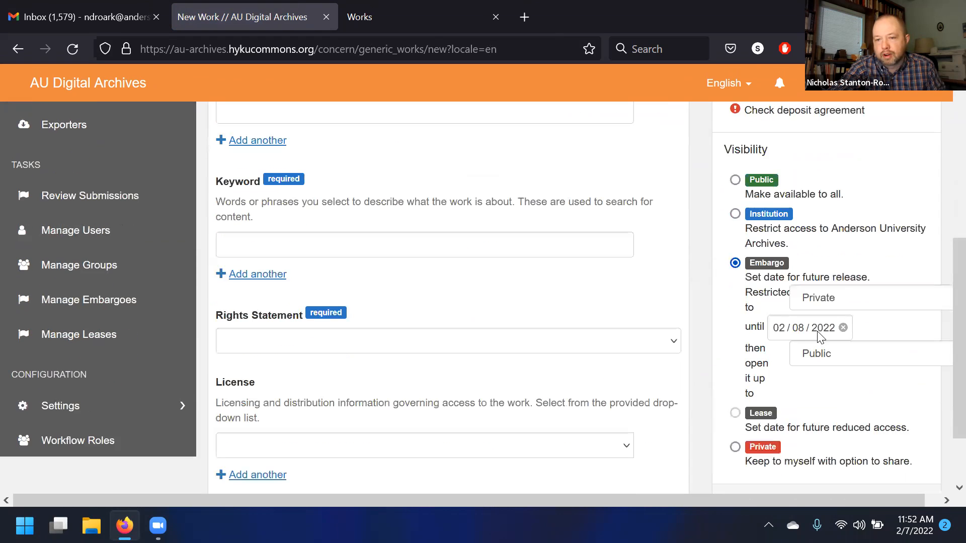
{"action": "left_click", "coordinate": [819, 331]}
{"action": "left_click", "coordinate": [824, 153]}
{"action": "left_click", "coordinate": [824, 153]}
{"action": "left_click", "coordinate": [824, 153]}
{"action": "left_click", "coordinate": [824, 153]}
{"action": "left_click", "coordinate": [784, 155]}
{"action": "left_click", "coordinate": [770, 245]}
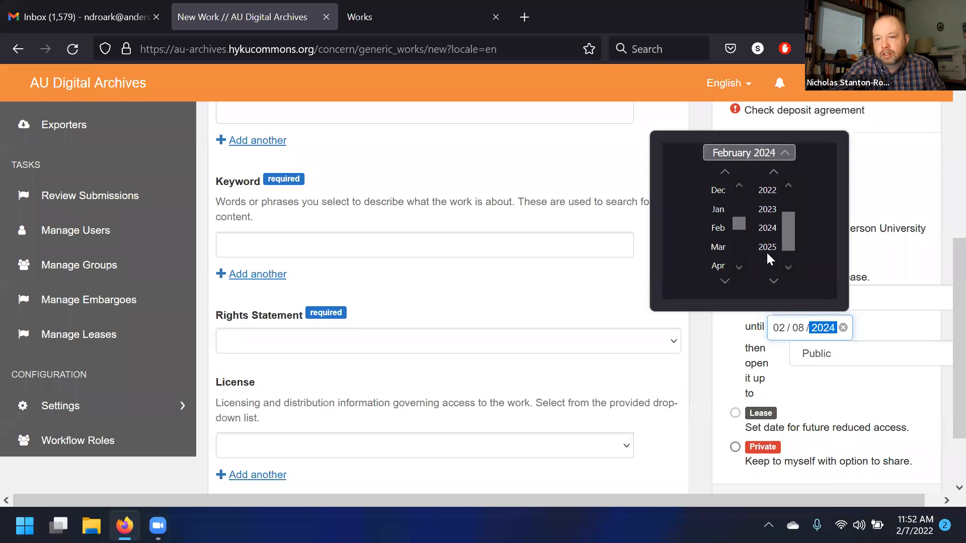
{"action": "left_click", "coordinate": [764, 248]}
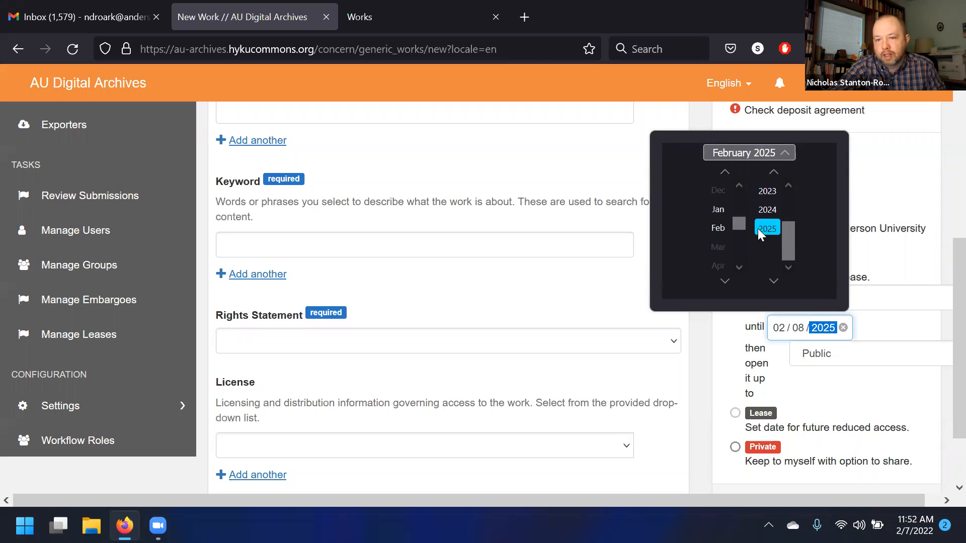
{"action": "left_click", "coordinate": [895, 237]}
- Go to page 2 of All Collections and open the Default Admin Set for editing
{"action": "scroll", "coordinate": [729, 319], "scroll_direction": "up", "scroll_amount": 1}
{"action": "scroll", "coordinate": [270, 295], "scroll_direction": "up", "scroll_amount": 2}
{"action": "scroll", "coordinate": [100, 323], "scroll_direction": "down", "scroll_amount": 5}
{"action": "scroll", "coordinate": [50, 216], "scroll_direction": "up", "scroll_amount": 2}
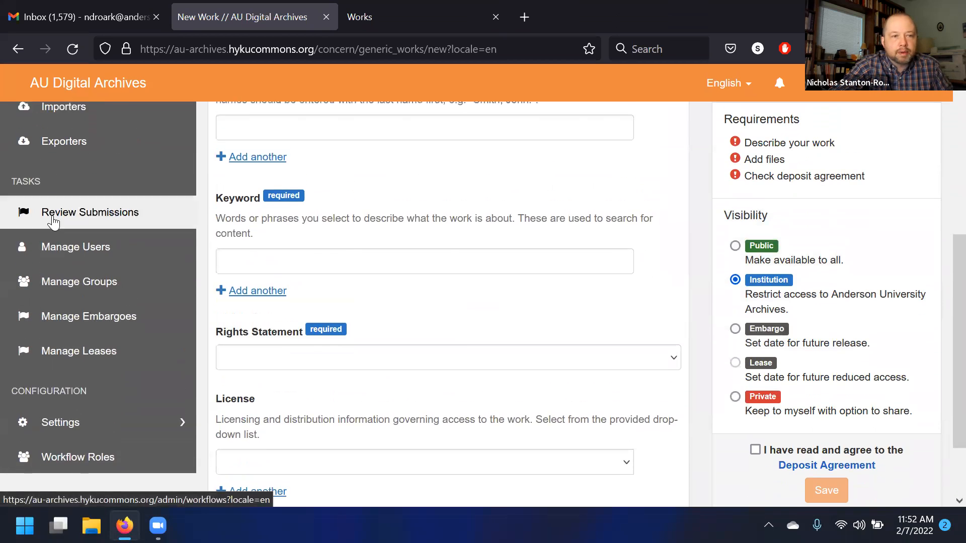
{"action": "scroll", "coordinate": [60, 251], "scroll_direction": "up", "scroll_amount": 5}
{"action": "left_click", "coordinate": [66, 265]}
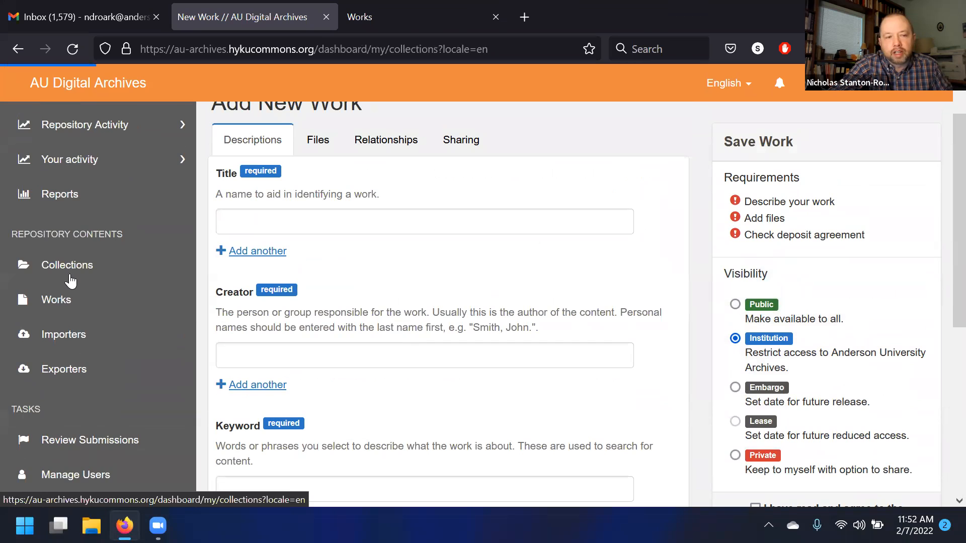
{"action": "scroll", "coordinate": [373, 280], "scroll_direction": "down", "scroll_amount": 3}
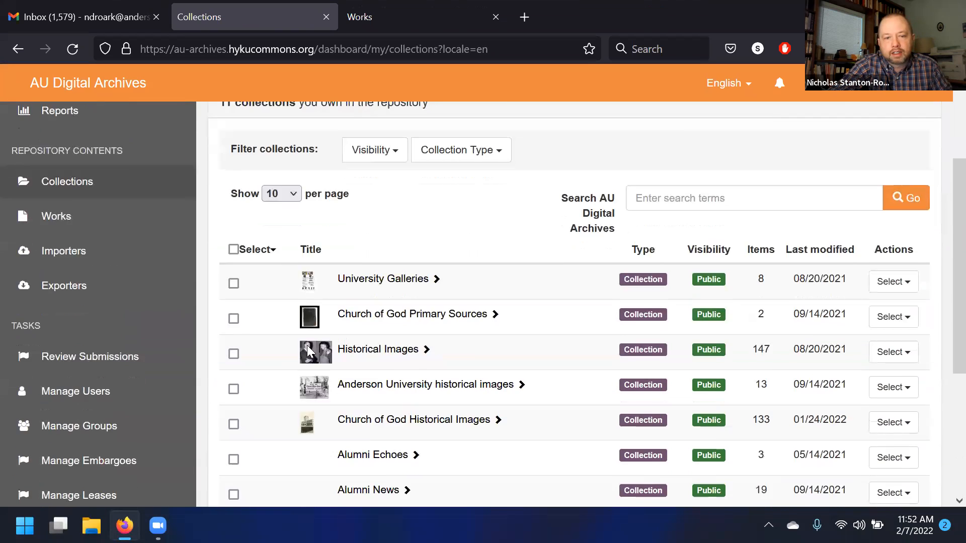
{"action": "scroll", "coordinate": [259, 258], "scroll_direction": "up", "scroll_amount": 3}
{"action": "left_click", "coordinate": [259, 227]}
{"action": "scroll", "coordinate": [259, 235], "scroll_direction": "down", "scroll_amount": 7}
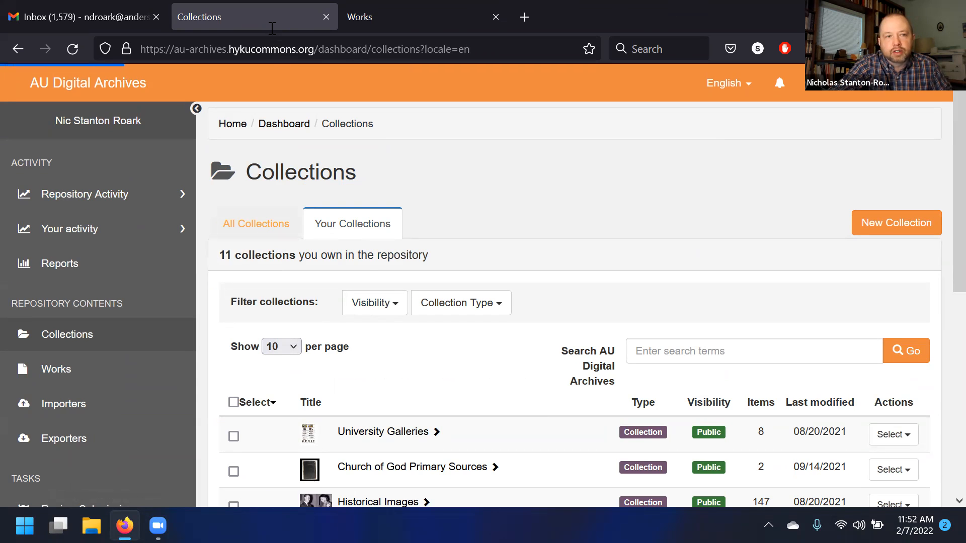
{"action": "scroll", "coordinate": [360, 269], "scroll_direction": "down", "scroll_amount": 1}
{"action": "scroll", "coordinate": [360, 274], "scroll_direction": "down", "scroll_amount": 7}
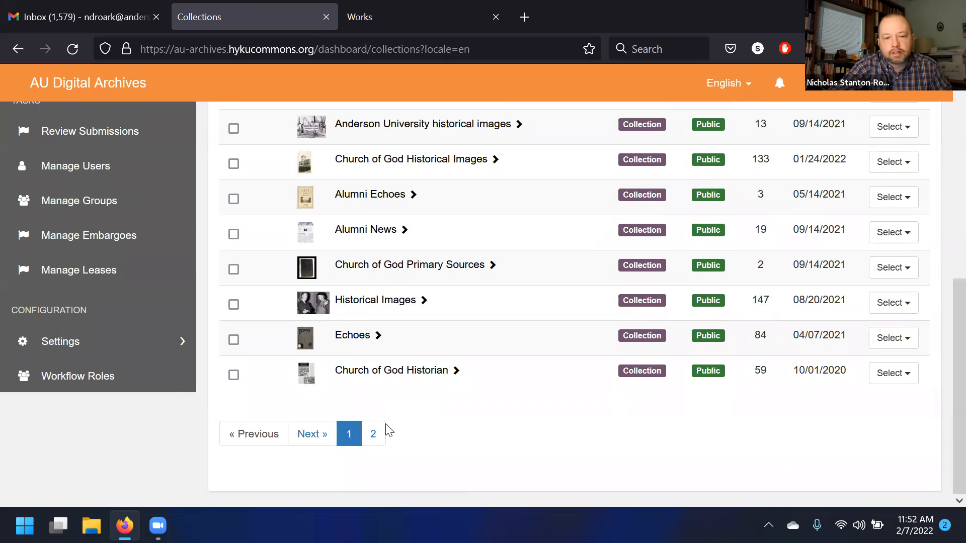
{"action": "left_click", "coordinate": [376, 434]}
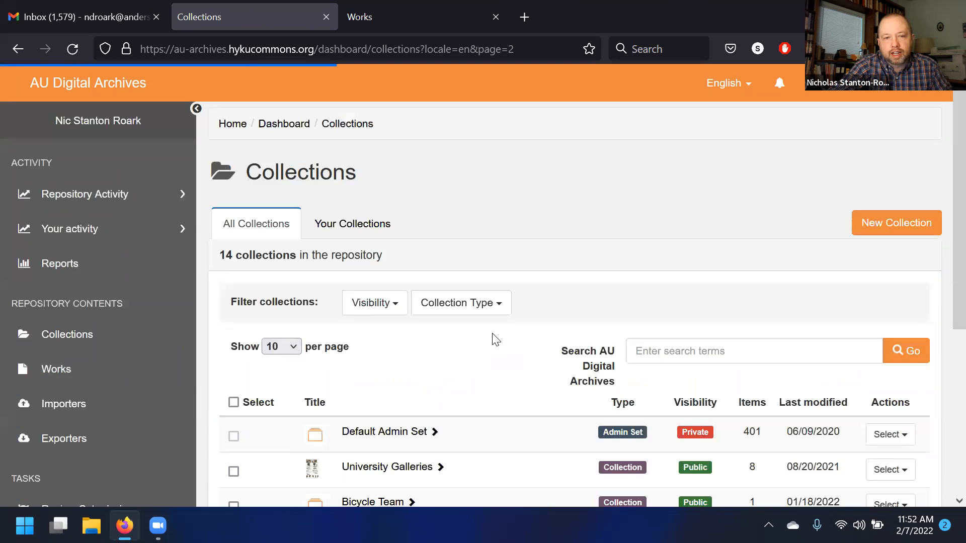
{"action": "scroll", "coordinate": [395, 377], "scroll_direction": "down", "scroll_amount": 2}
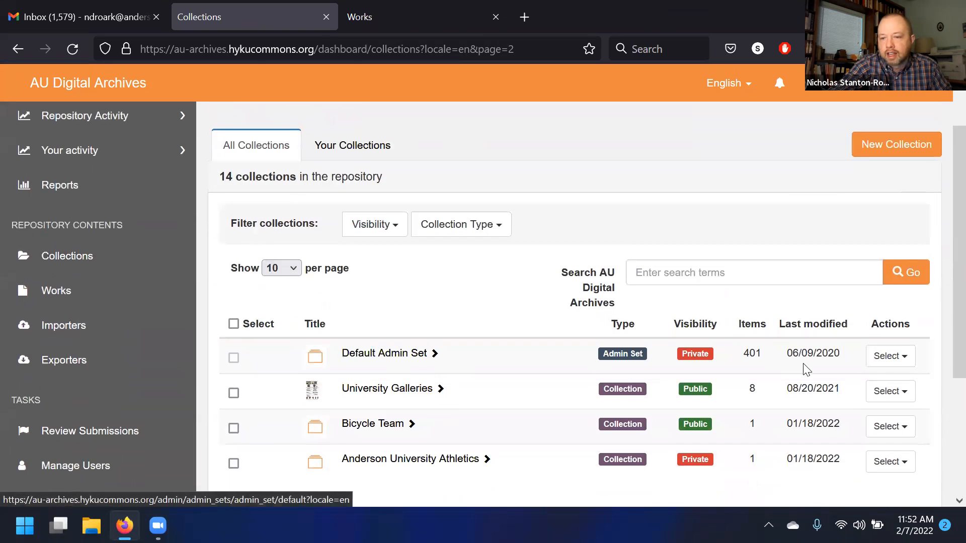
{"action": "left_click", "coordinate": [886, 358]}
{"action": "left_click", "coordinate": [883, 402]}
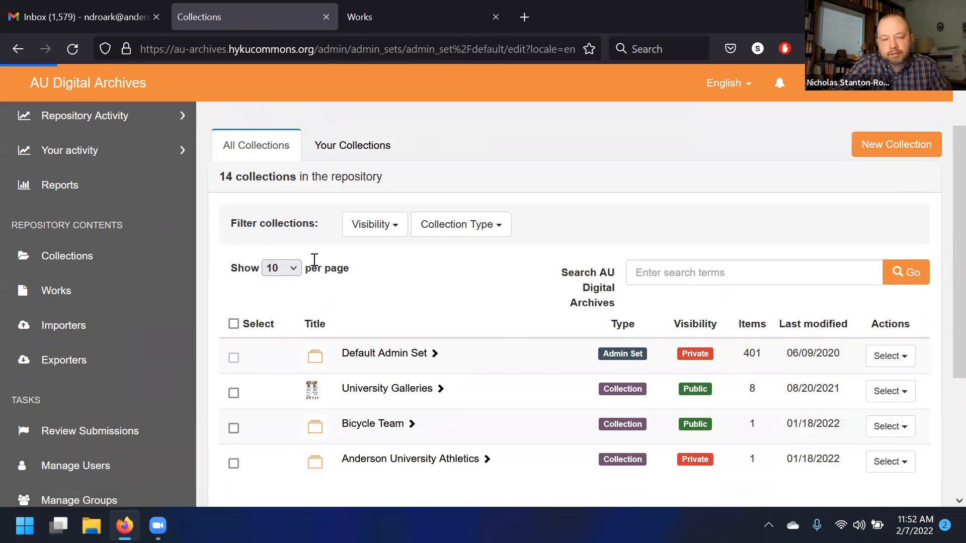
- Set the release option to embargo up to date 02/07/2055 and save the admin set
{"action": "left_click", "coordinate": [434, 140]}
{"action": "left_click", "coordinate": [306, 331]}
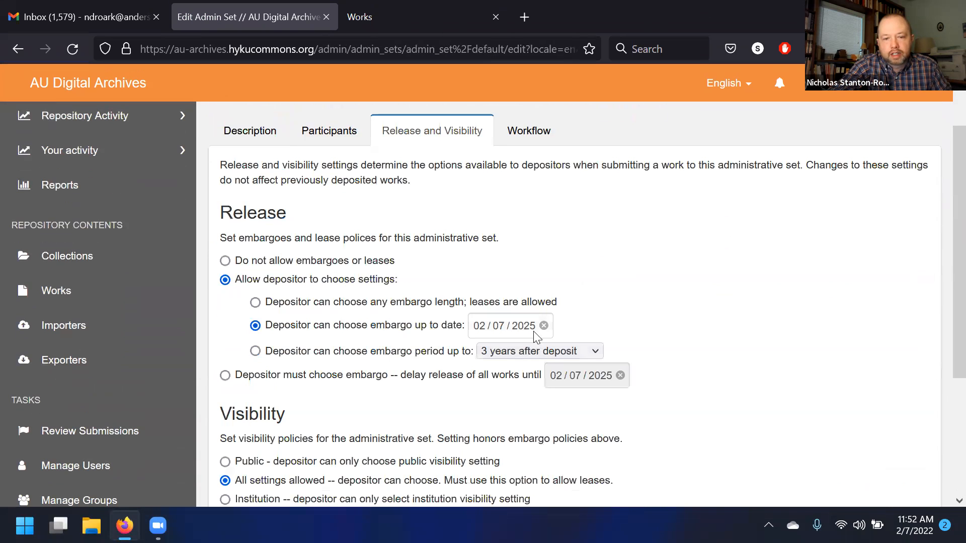
{"action": "left_click", "coordinate": [532, 325]}
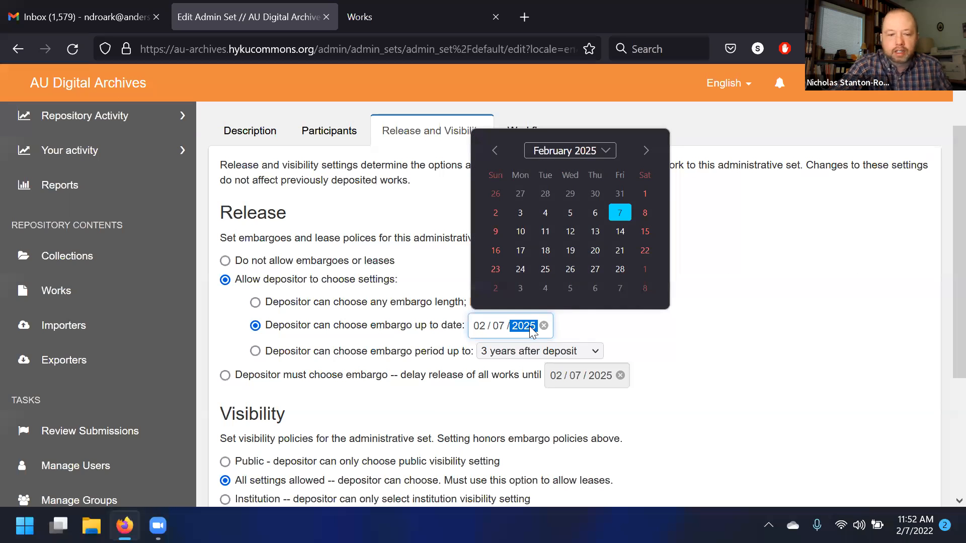
{"action": "type", "text": "2055"}
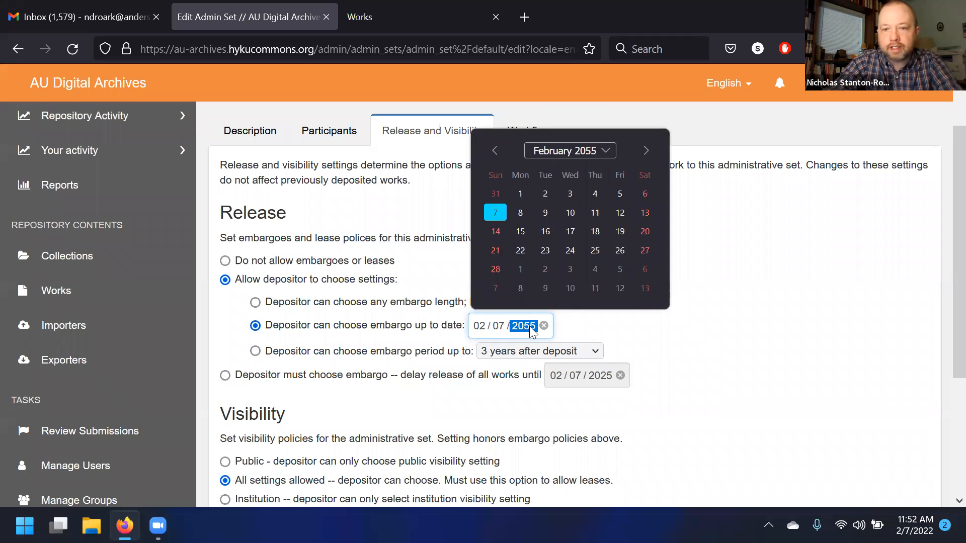
{"action": "left_click", "coordinate": [878, 301]}
{"action": "scroll", "coordinate": [817, 383], "scroll_direction": "down", "scroll_amount": 3}
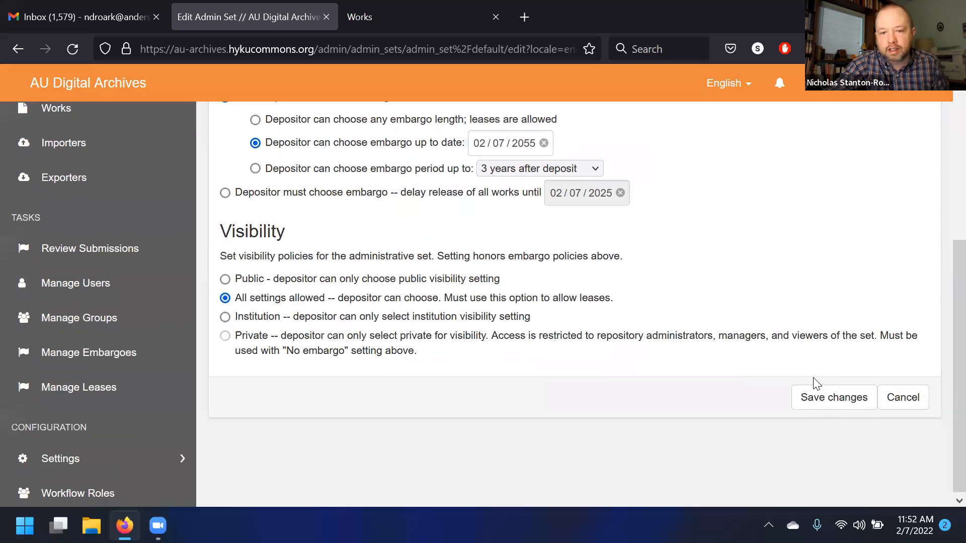
{"action": "left_click", "coordinate": [856, 403]}
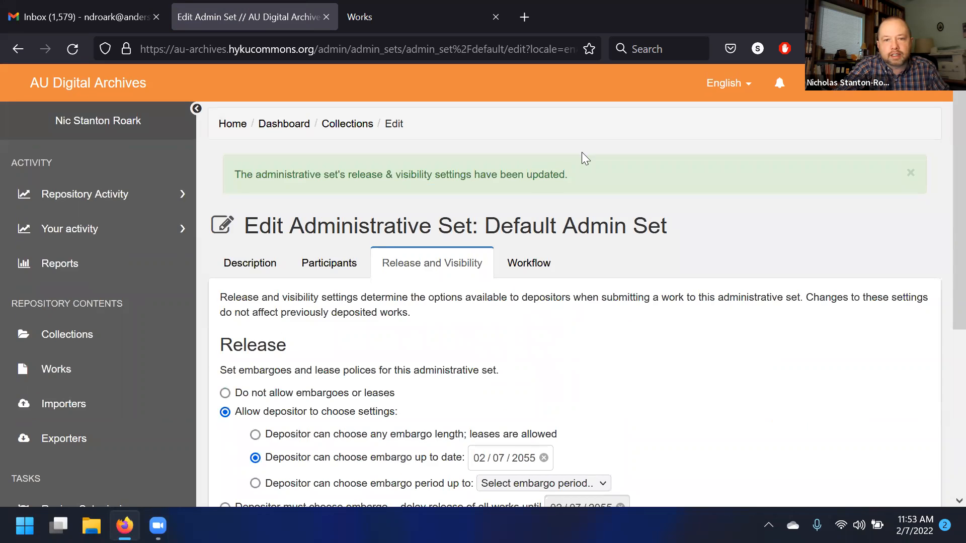
- Start another new work, select Embargo visibility to review its release date, then return to the repository home page
{"action": "scroll", "coordinate": [183, 248], "scroll_direction": "down", "scroll_amount": 5}
{"action": "scroll", "coordinate": [123, 267], "scroll_direction": "up", "scroll_amount": 3}
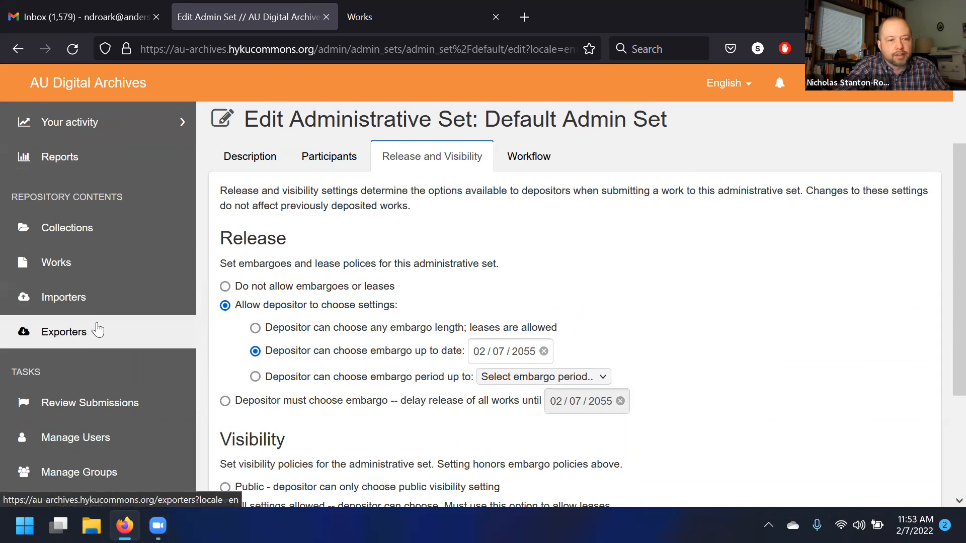
{"action": "left_click", "coordinate": [86, 262]}
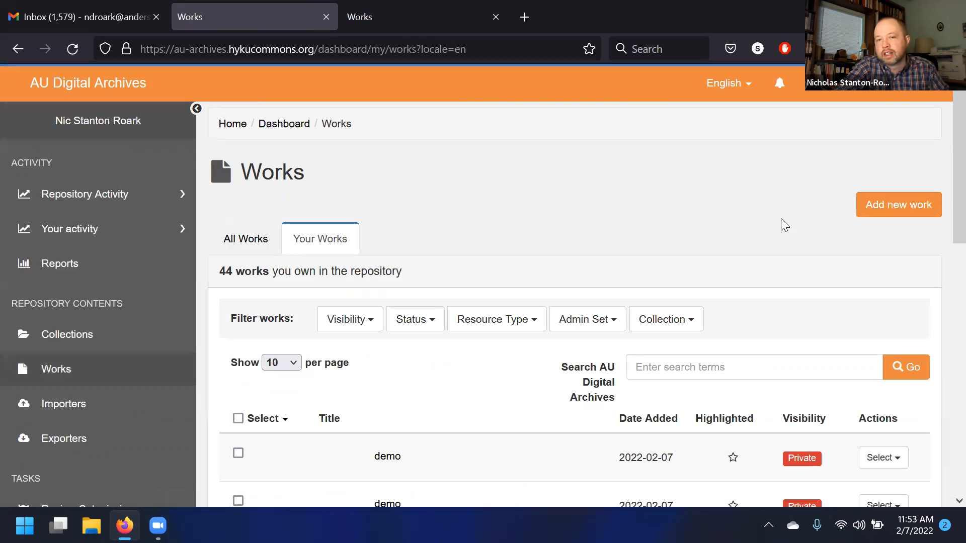
{"action": "left_click", "coordinate": [873, 214]}
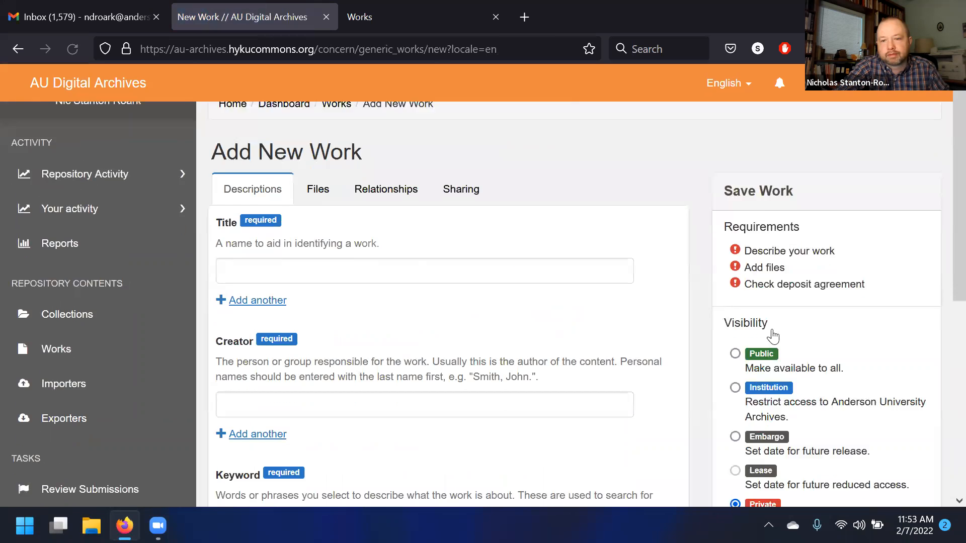
{"action": "scroll", "coordinate": [738, 341], "scroll_direction": "down", "scroll_amount": 3}
{"action": "left_click", "coordinate": [735, 330]}
{"action": "scroll", "coordinate": [855, 327], "scroll_direction": "down", "scroll_amount": 5}
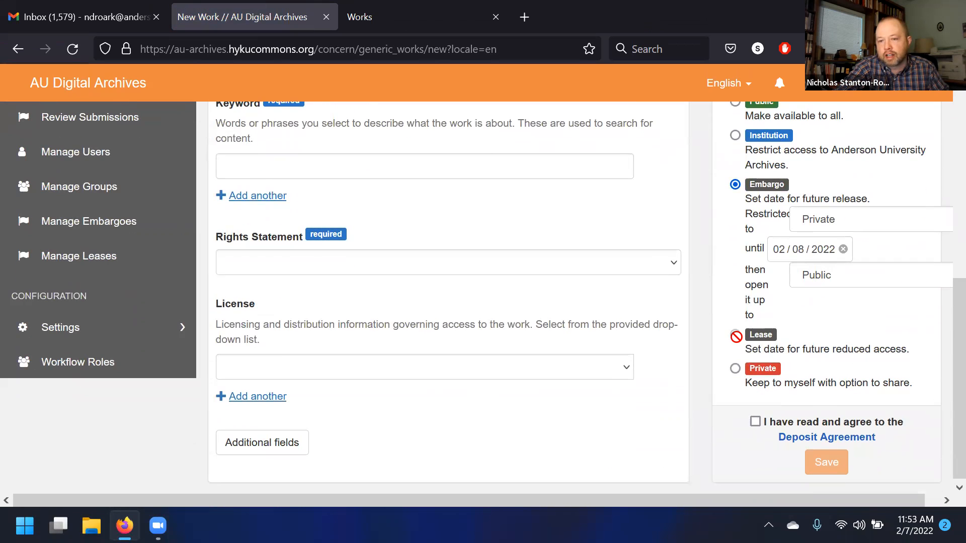
{"action": "scroll", "coordinate": [736, 334], "scroll_direction": "up", "scroll_amount": 5}
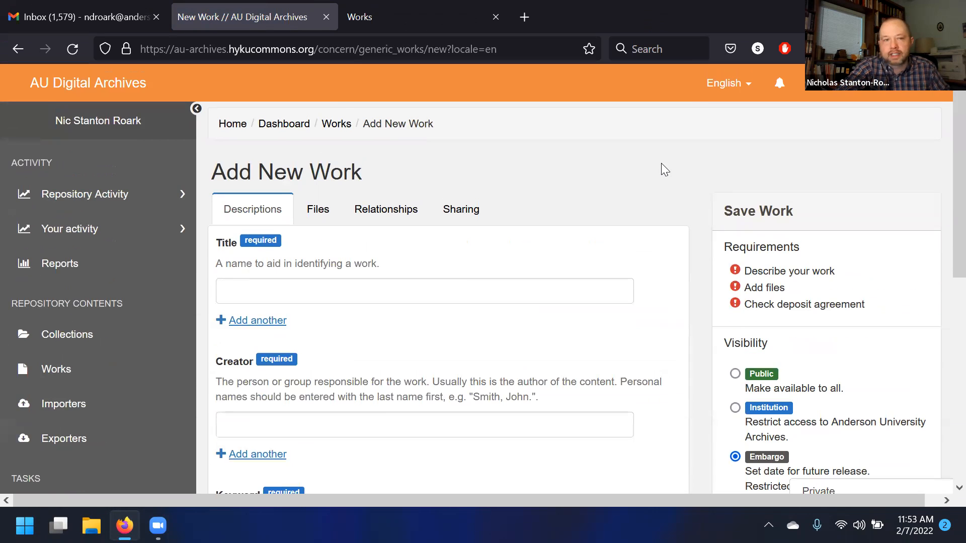
{"action": "left_click", "coordinate": [45, 88]}
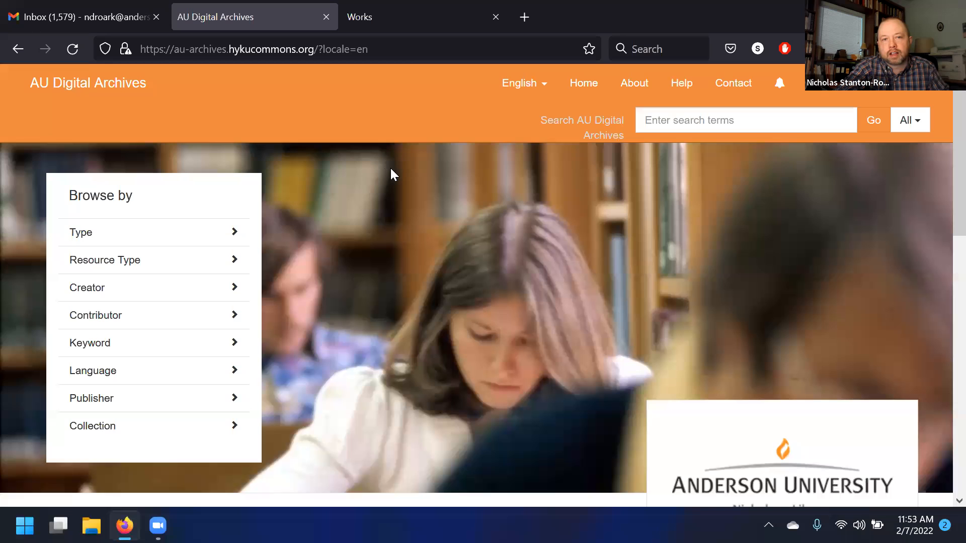
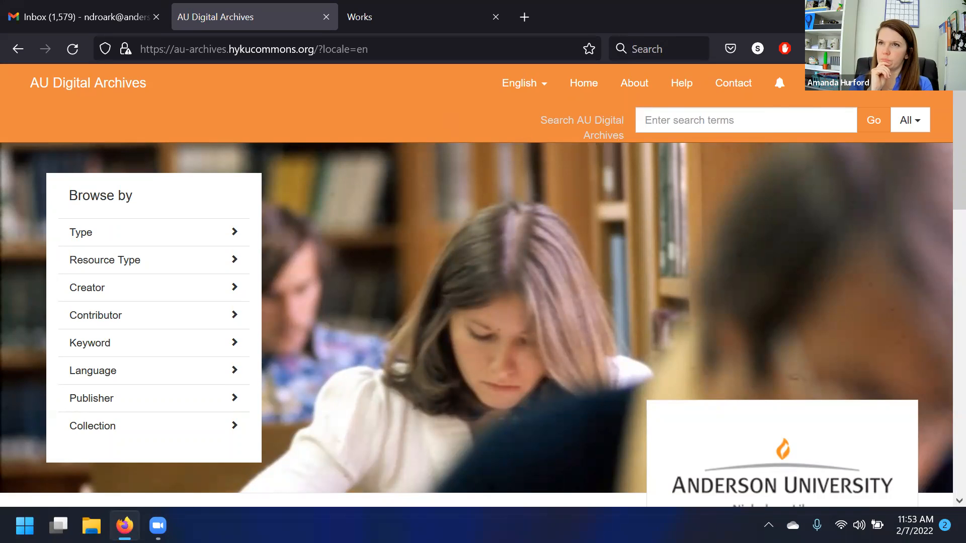
- Go to the dashboard's list of your works and open the newest demo work
{"action": "left_click", "coordinate": [835, 98]}
{"action": "left_click", "coordinate": [832, 113]}
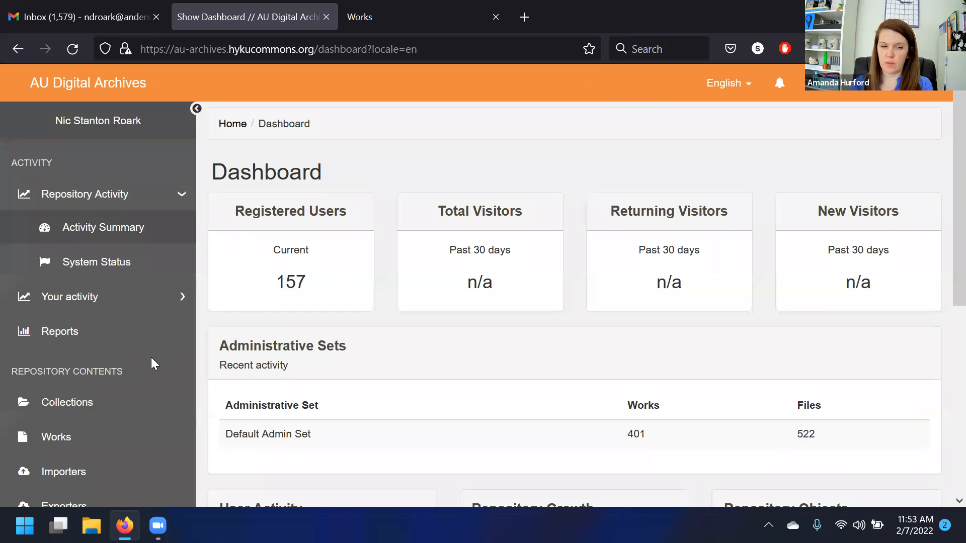
{"action": "left_click", "coordinate": [104, 436]}
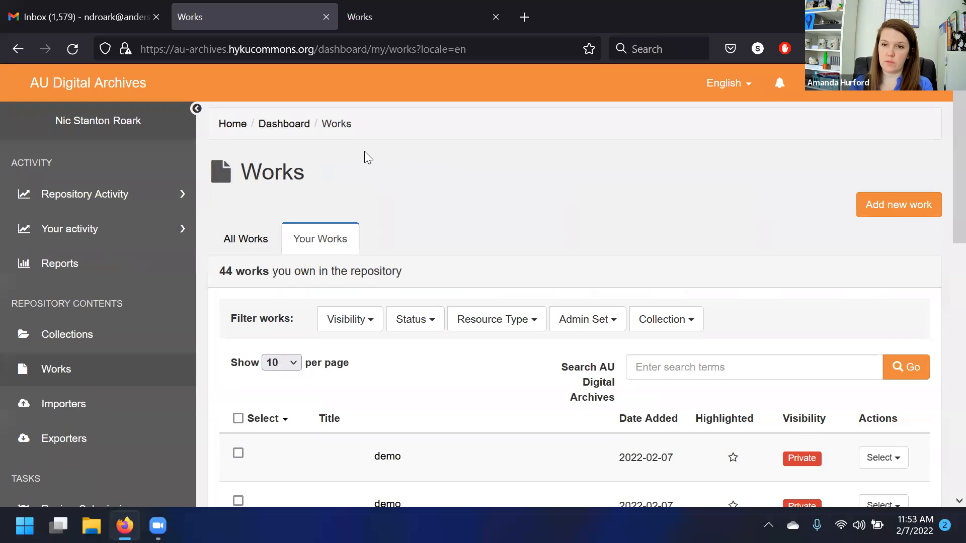
{"action": "scroll", "coordinate": [485, 270], "scroll_direction": "down", "scroll_amount": 5}
{"action": "scroll", "coordinate": [546, 374], "scroll_direction": "up", "scroll_amount": 5}
{"action": "scroll", "coordinate": [549, 377], "scroll_direction": "down", "scroll_amount": 10}
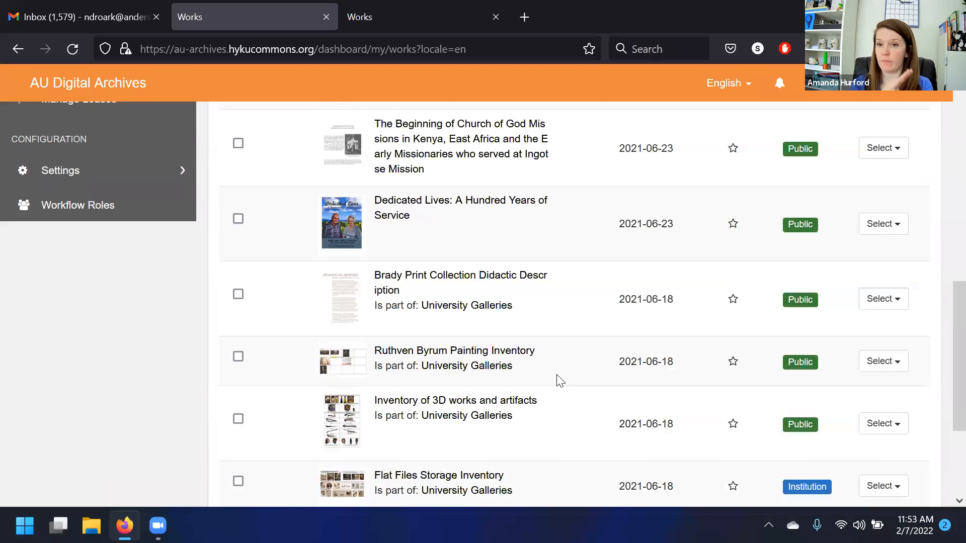
{"action": "scroll", "coordinate": [553, 377], "scroll_direction": "up", "scroll_amount": 5}
{"action": "scroll", "coordinate": [406, 324], "scroll_direction": "up", "scroll_amount": 3}
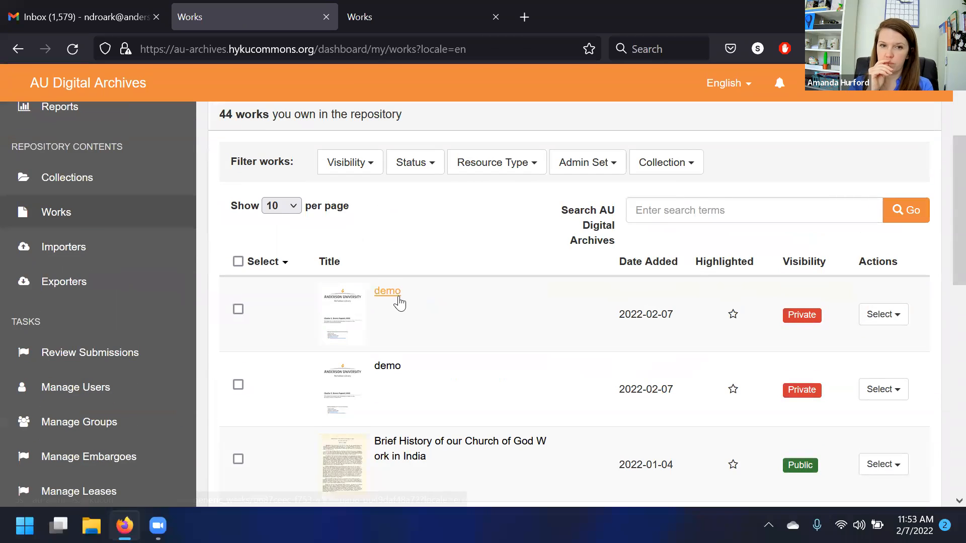
{"action": "left_click", "coordinate": [393, 294]}
- Review the demo work's page, including its metadata and file items
{"action": "scroll", "coordinate": [308, 133], "scroll_direction": "down", "scroll_amount": 3}
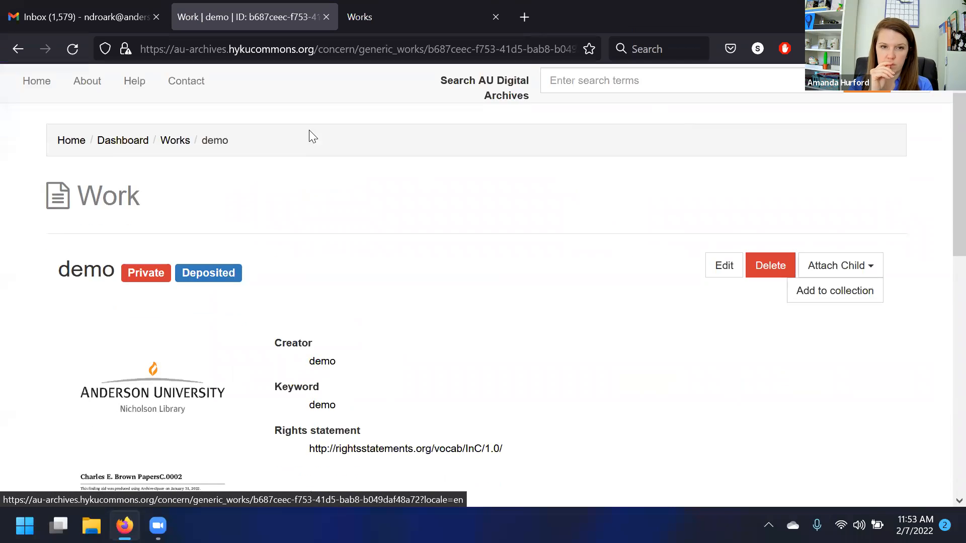
{"action": "scroll", "coordinate": [606, 282], "scroll_direction": "down", "scroll_amount": 2}
{"action": "scroll", "coordinate": [605, 283], "scroll_direction": "up", "scroll_amount": 5}
{"action": "scroll", "coordinate": [609, 297], "scroll_direction": "down", "scroll_amount": 12}
{"action": "scroll", "coordinate": [604, 302], "scroll_direction": "up", "scroll_amount": 8}
{"action": "scroll", "coordinate": [588, 276], "scroll_direction": "down", "scroll_amount": 8}
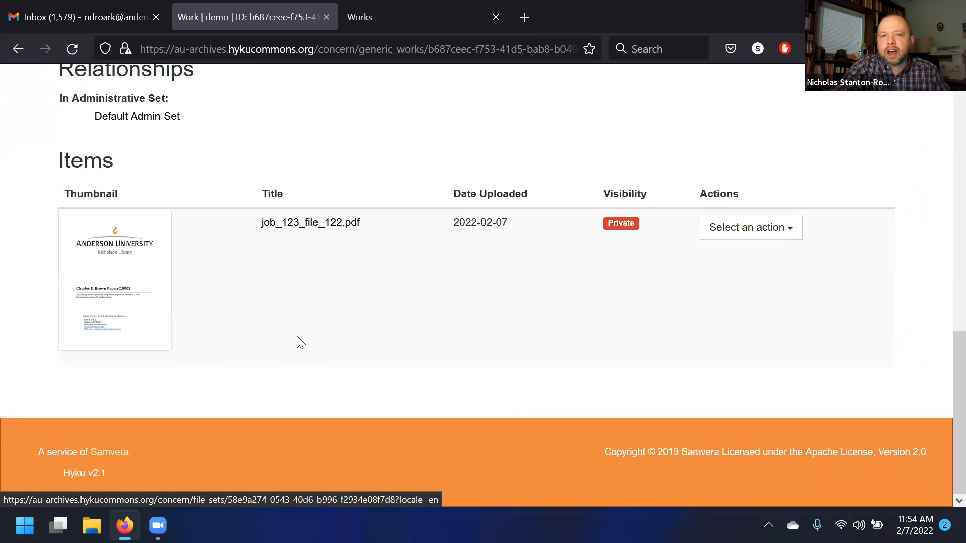
{"action": "scroll", "coordinate": [662, 349], "scroll_direction": "up", "scroll_amount": 9}
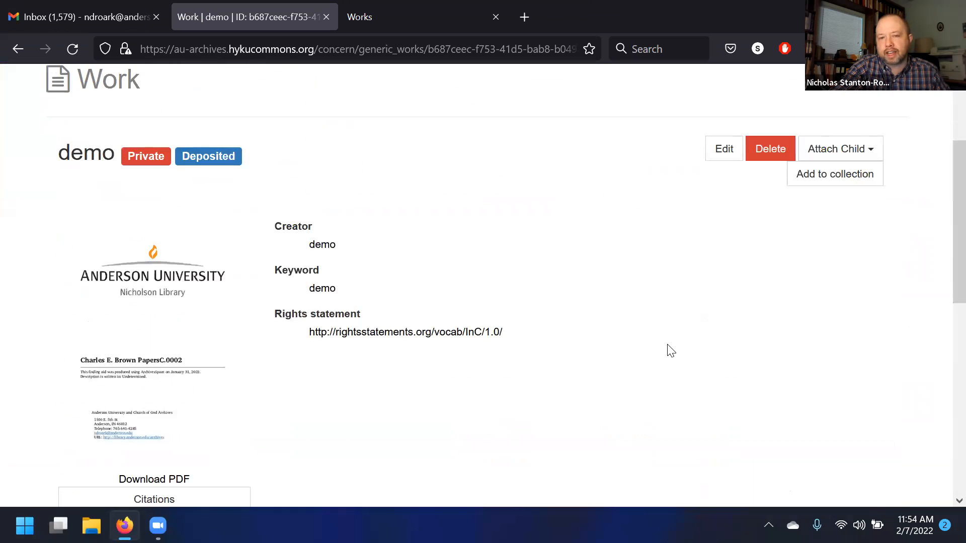
{"action": "scroll", "coordinate": [671, 350], "scroll_direction": "up", "scroll_amount": 3}
{"action": "scroll", "coordinate": [671, 350], "scroll_direction": "down", "scroll_amount": 5}
{"action": "scroll", "coordinate": [671, 351], "scroll_direction": "up", "scroll_amount": 4}
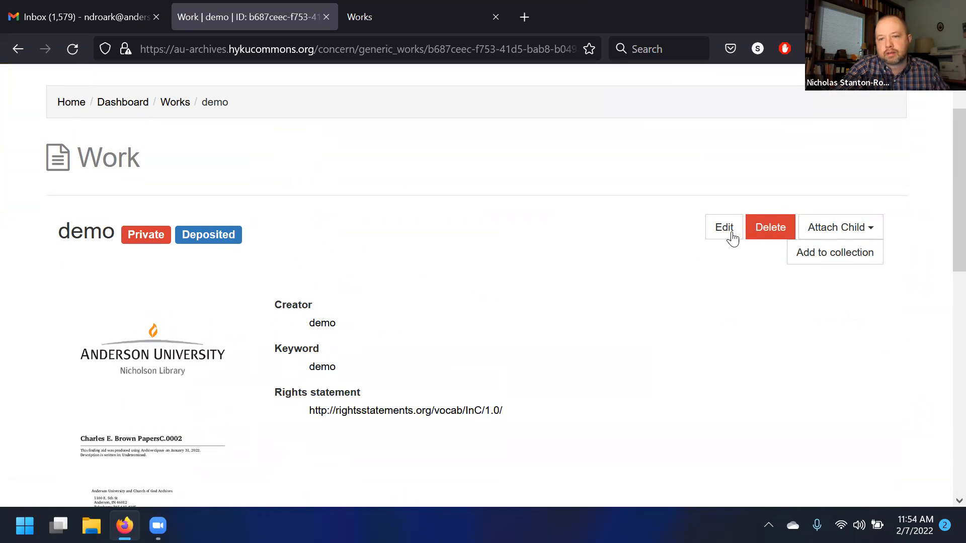
- Edit the demo work, switch its visibility to Public, and save the change
{"action": "left_click", "coordinate": [729, 234]}
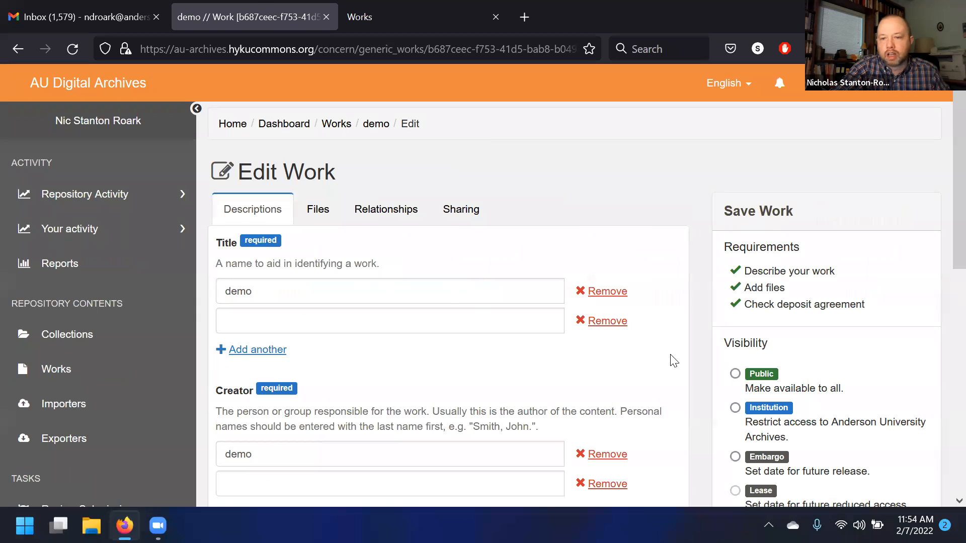
{"action": "scroll", "coordinate": [670, 360], "scroll_direction": "down", "scroll_amount": 4}
{"action": "left_click", "coordinate": [741, 261]}
{"action": "scroll", "coordinate": [805, 402], "scroll_direction": "down", "scroll_amount": 6}
{"action": "left_click", "coordinate": [850, 475]}
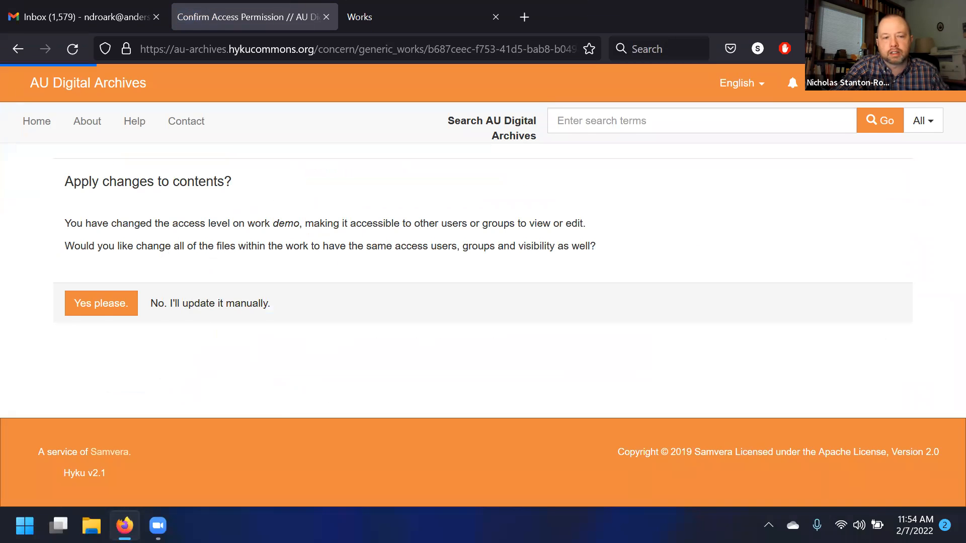
{"action": "scroll", "coordinate": [161, 239], "scroll_direction": "down", "scroll_amount": 1}
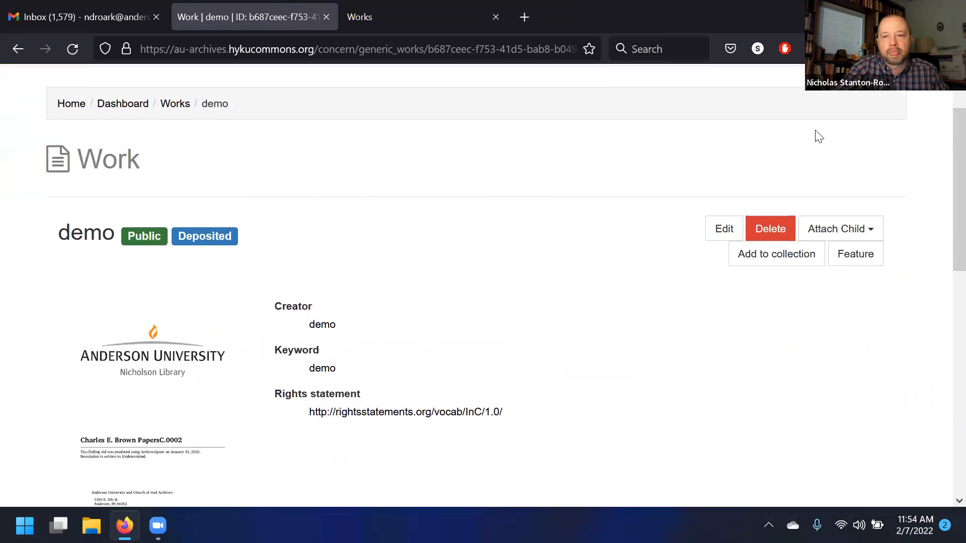
- Sign out of the repository from the user menu
{"action": "scroll", "coordinate": [818, 136], "scroll_direction": "up", "scroll_amount": 2}
{"action": "left_click", "coordinate": [827, 87]}
{"action": "left_click", "coordinate": [831, 172]}
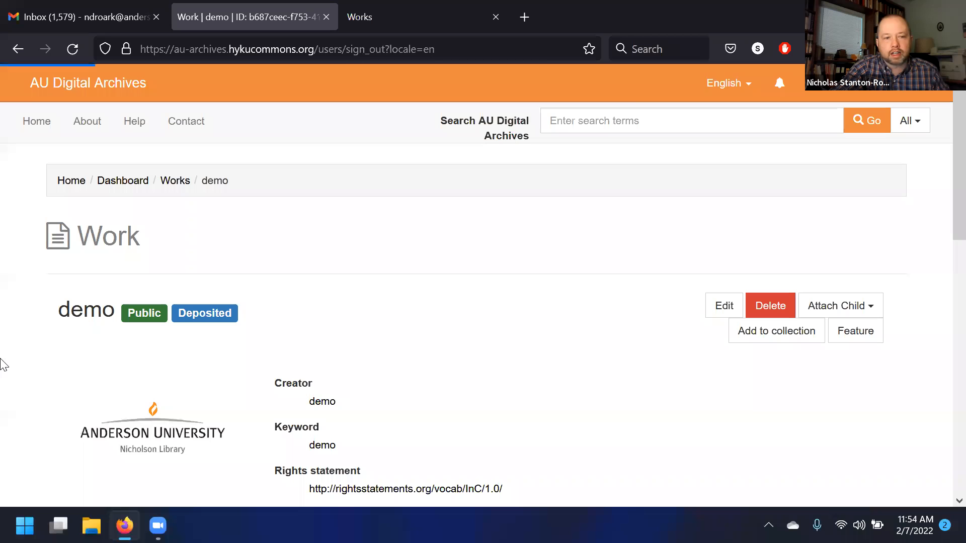
- Search the public site for demo and open the demo work from the results
{"action": "scroll", "coordinate": [3, 365], "scroll_direction": "down", "scroll_amount": 7}
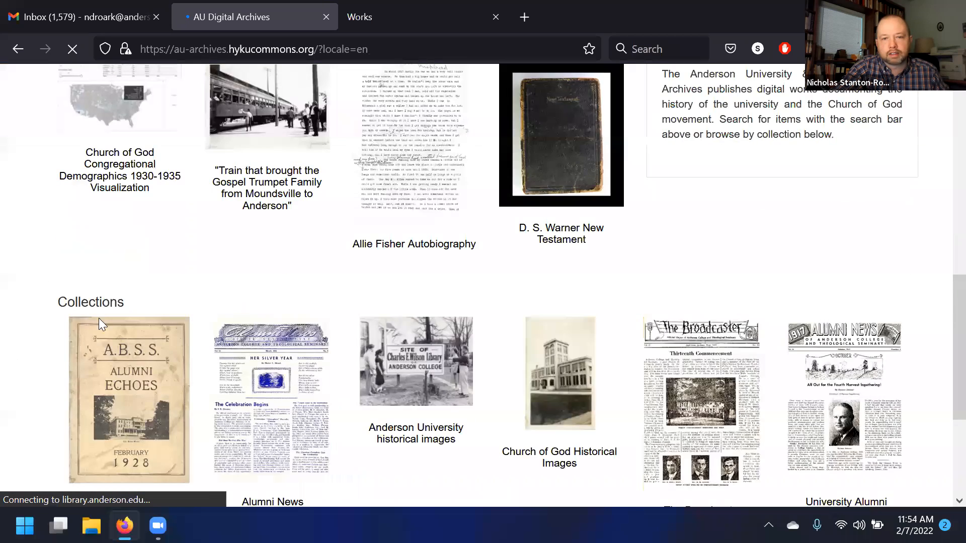
{"action": "scroll", "coordinate": [99, 325], "scroll_direction": "up", "scroll_amount": 8}
{"action": "left_click", "coordinate": [788, 120]}
{"action": "type", "text": "demo"}
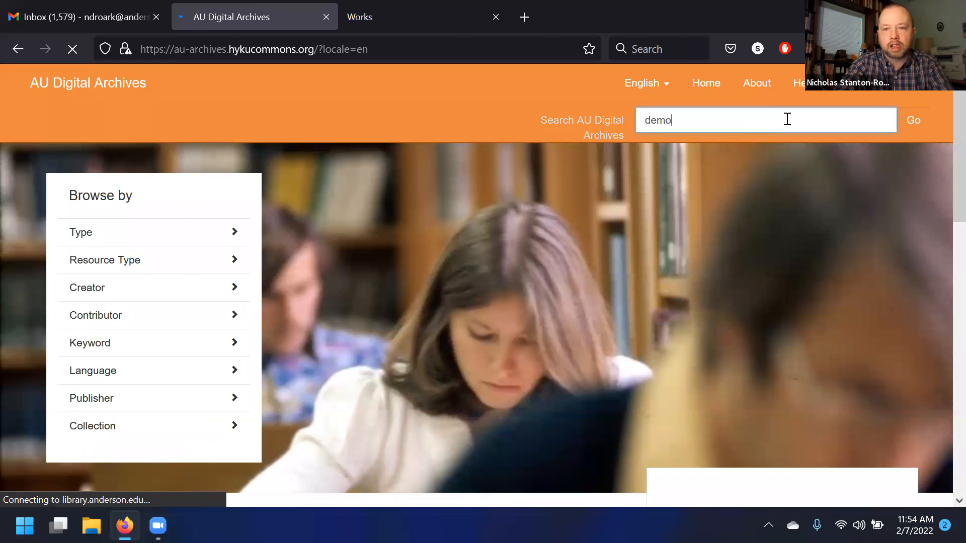
{"action": "key", "text": "Return"}
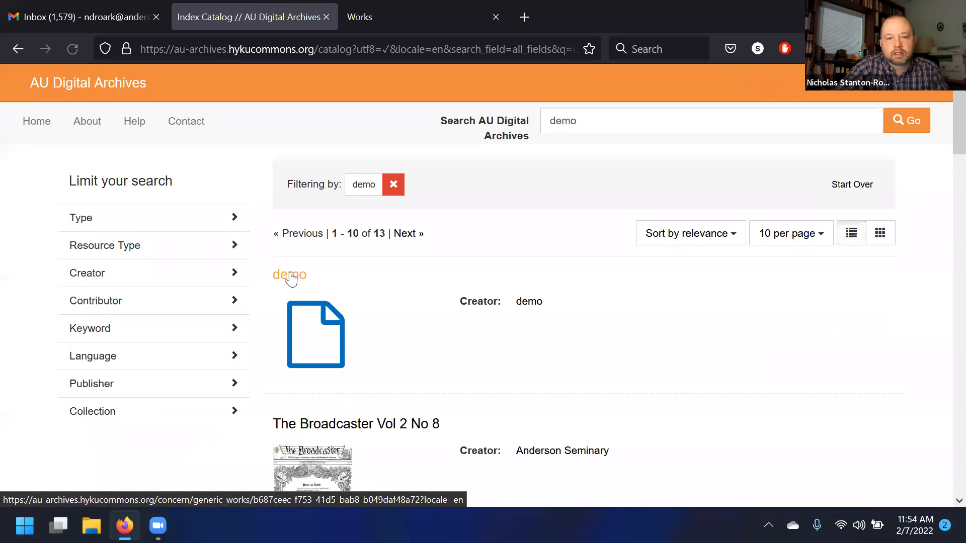
{"action": "left_click", "coordinate": [290, 278]}
- Examine the demo work's public page and the visibility of its file item
{"action": "scroll", "coordinate": [405, 252], "scroll_direction": "down", "scroll_amount": 5}
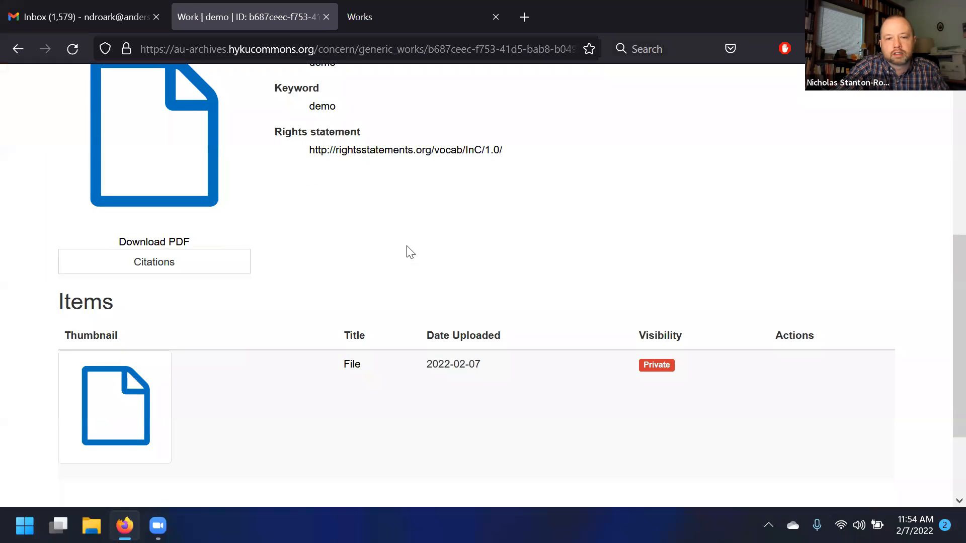
{"action": "scroll", "coordinate": [410, 252], "scroll_direction": "up", "scroll_amount": 5}
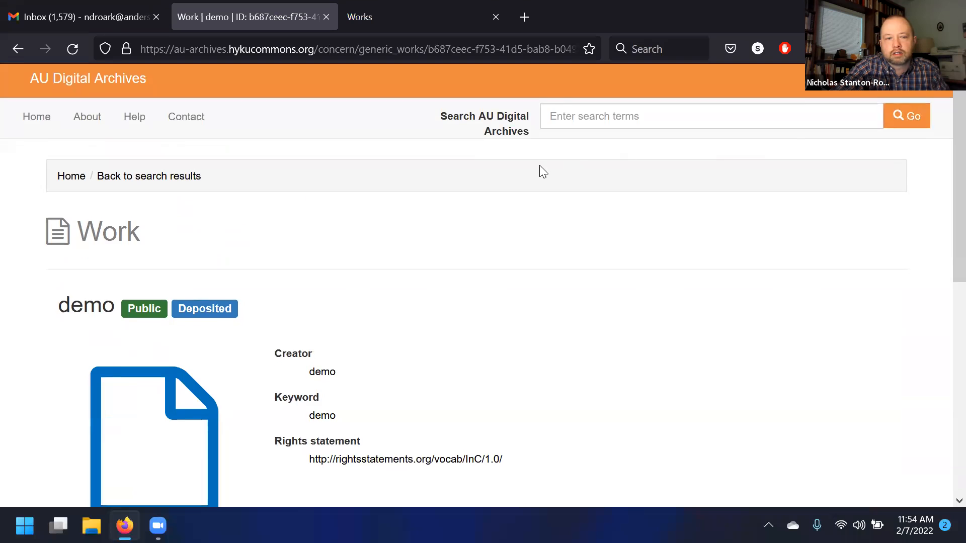
{"action": "scroll", "coordinate": [554, 214], "scroll_direction": "down", "scroll_amount": 5}
{"action": "scroll", "coordinate": [556, 219], "scroll_direction": "down", "scroll_amount": 2}
{"action": "scroll", "coordinate": [554, 269], "scroll_direction": "down", "scroll_amount": 1}
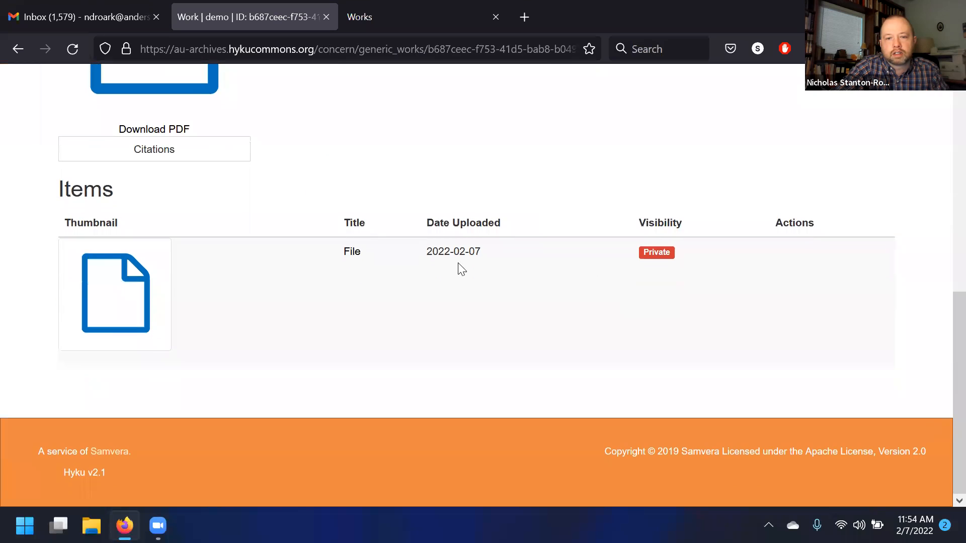
{"action": "scroll", "coordinate": [151, 292], "scroll_direction": "up", "scroll_amount": 2}
{"action": "scroll", "coordinate": [168, 336], "scroll_direction": "down", "scroll_amount": 2}
{"action": "scroll", "coordinate": [183, 334], "scroll_direction": "up", "scroll_amount": 8}
{"action": "scroll", "coordinate": [183, 333], "scroll_direction": "down", "scroll_amount": 4}
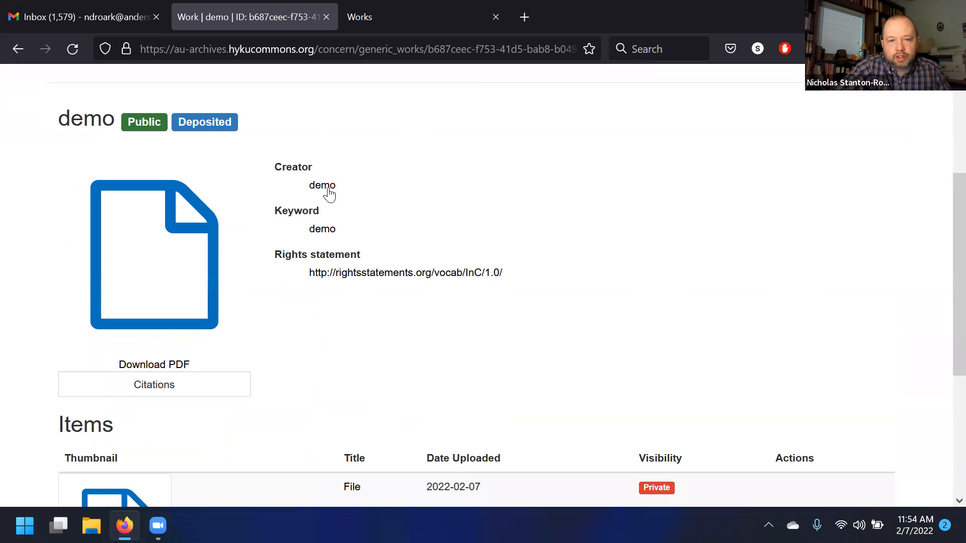
{"action": "scroll", "coordinate": [503, 212], "scroll_direction": "down", "scroll_amount": 4}
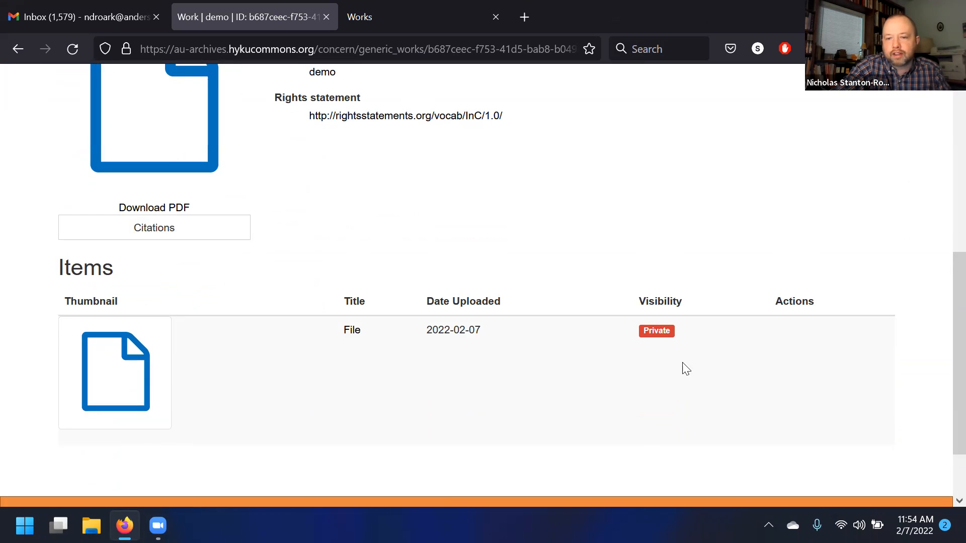
- Try to open the work's file as an anonymous visitor, then return to the work page
{"action": "left_click", "coordinate": [100, 372]}
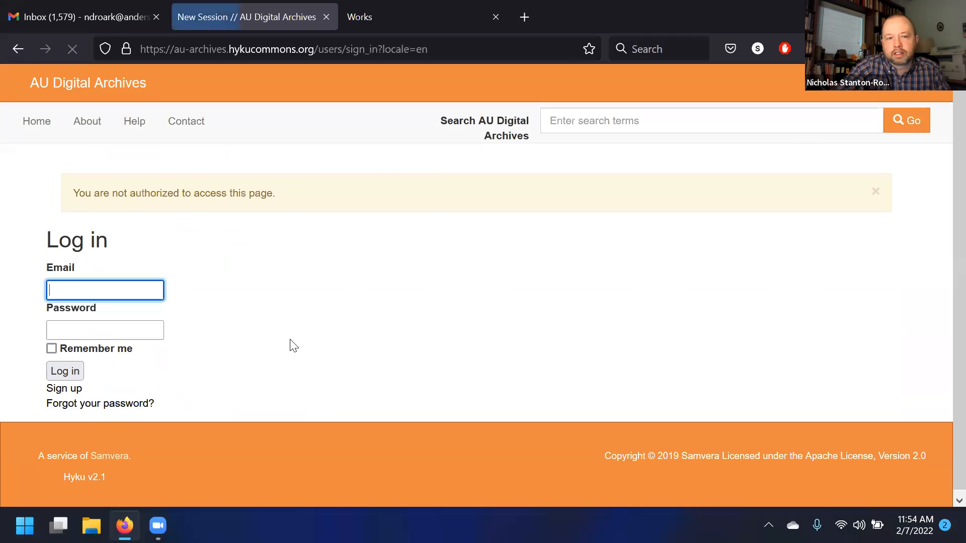
{"action": "left_click", "coordinate": [6, 56]}
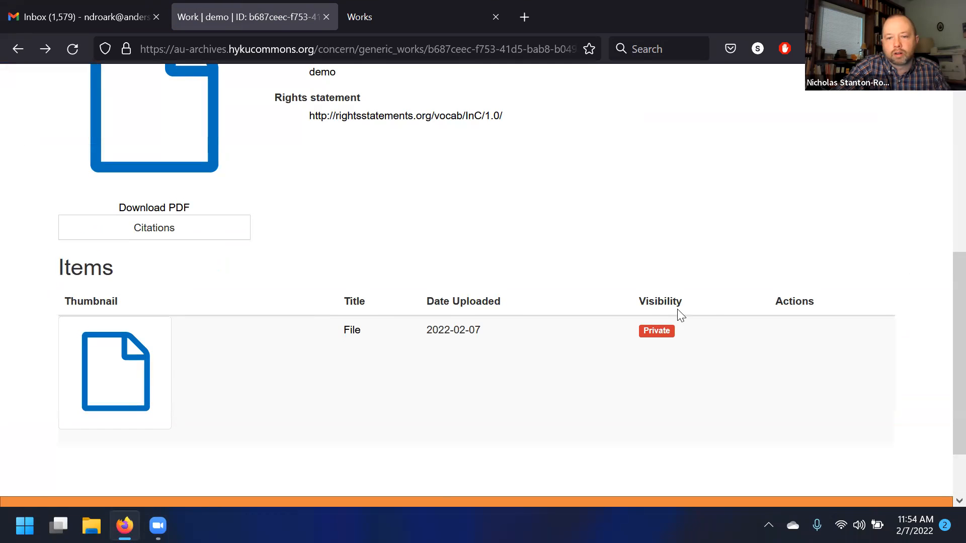
{"action": "left_click", "coordinate": [352, 332]}
{"action": "left_click_drag", "start_coordinate": [279, 195], "coordinate": [79, 184]}
{"action": "left_click", "coordinate": [276, 259]}
{"action": "left_click", "coordinate": [9, 54]}
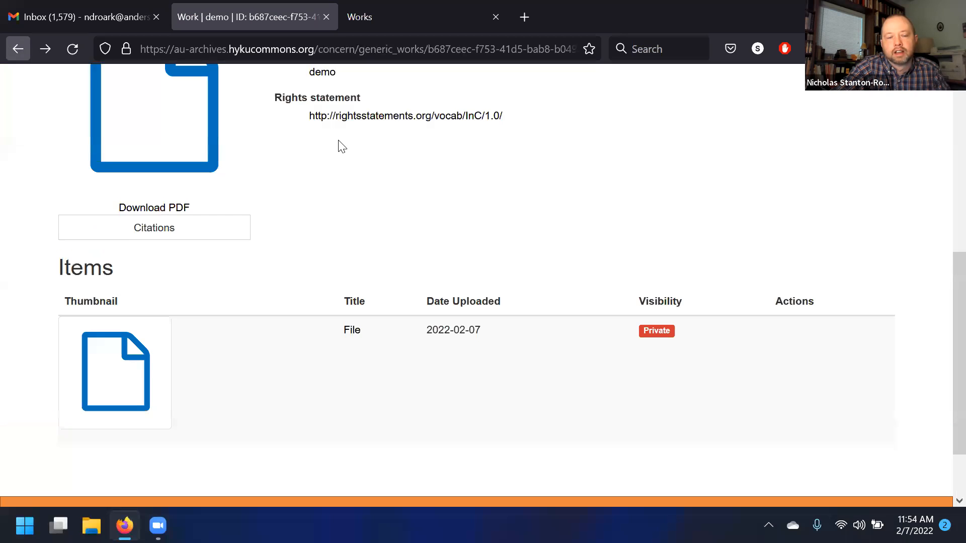
- Try opening the File item from the Items list again, then go back to the work page
{"action": "scroll", "coordinate": [335, 259], "scroll_direction": "up", "scroll_amount": 5}
{"action": "scroll", "coordinate": [304, 254], "scroll_direction": "down", "scroll_amount": 2}
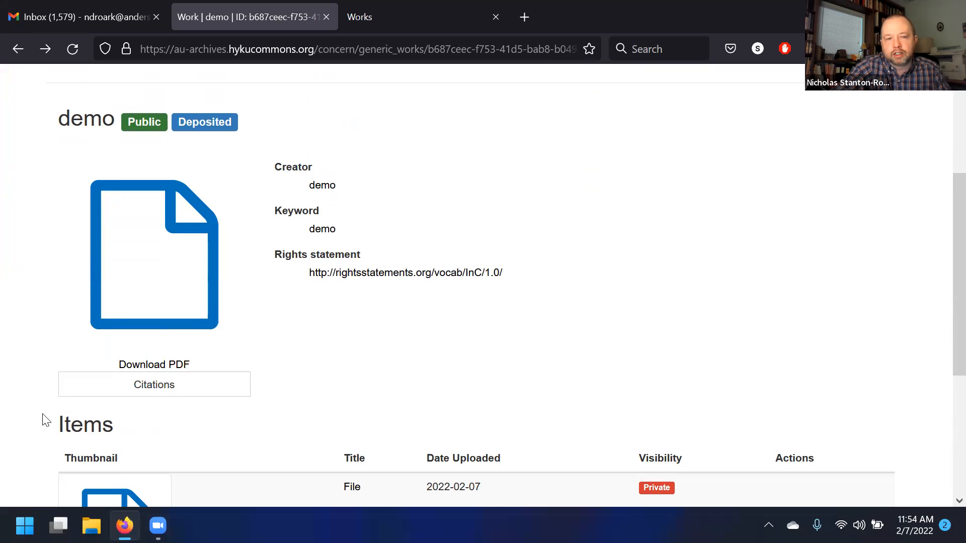
{"action": "scroll", "coordinate": [362, 293], "scroll_direction": "up", "scroll_amount": 3}
{"action": "scroll", "coordinate": [327, 242], "scroll_direction": "down", "scroll_amount": 3}
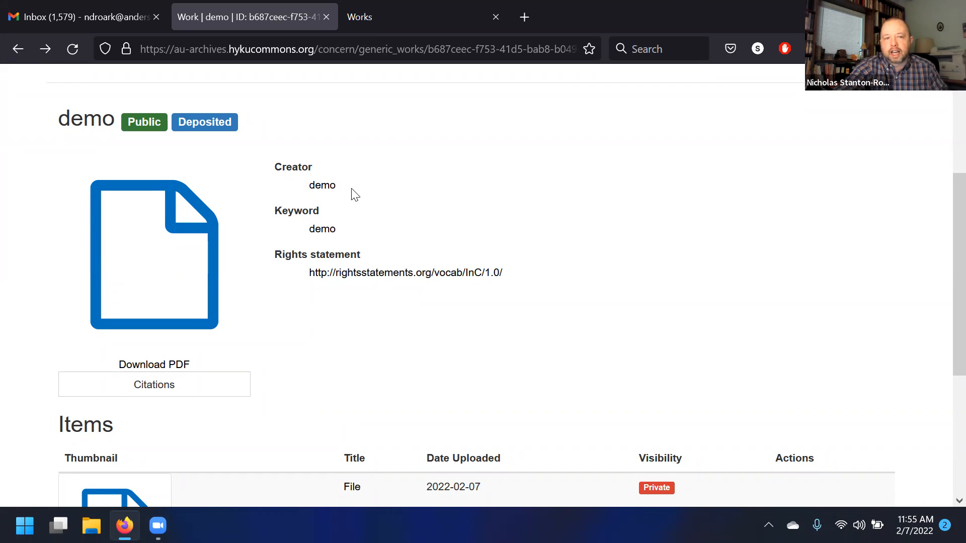
{"action": "scroll", "coordinate": [410, 196], "scroll_direction": "down", "scroll_amount": 2}
{"action": "scroll", "coordinate": [412, 308], "scroll_direction": "up", "scroll_amount": 2}
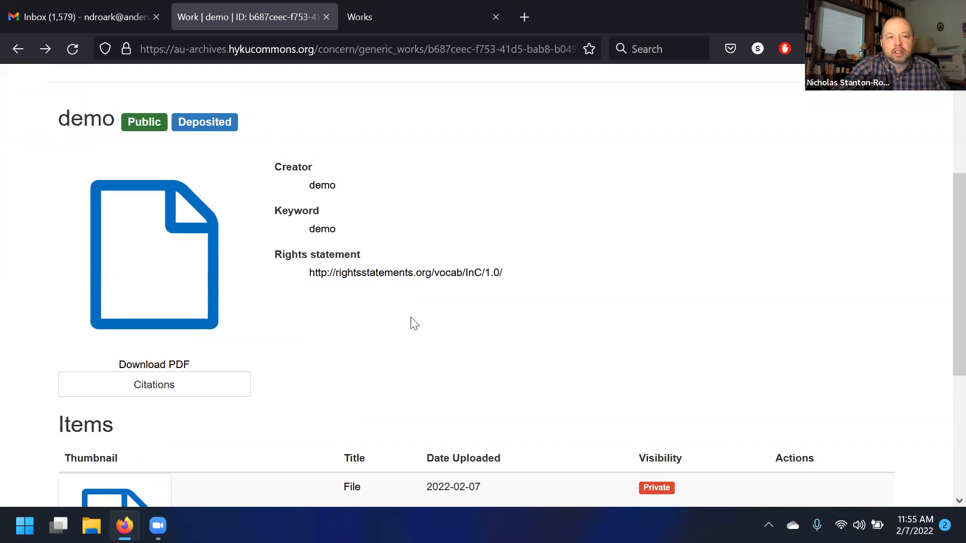
{"action": "scroll", "coordinate": [387, 275], "scroll_direction": "down", "scroll_amount": 5}
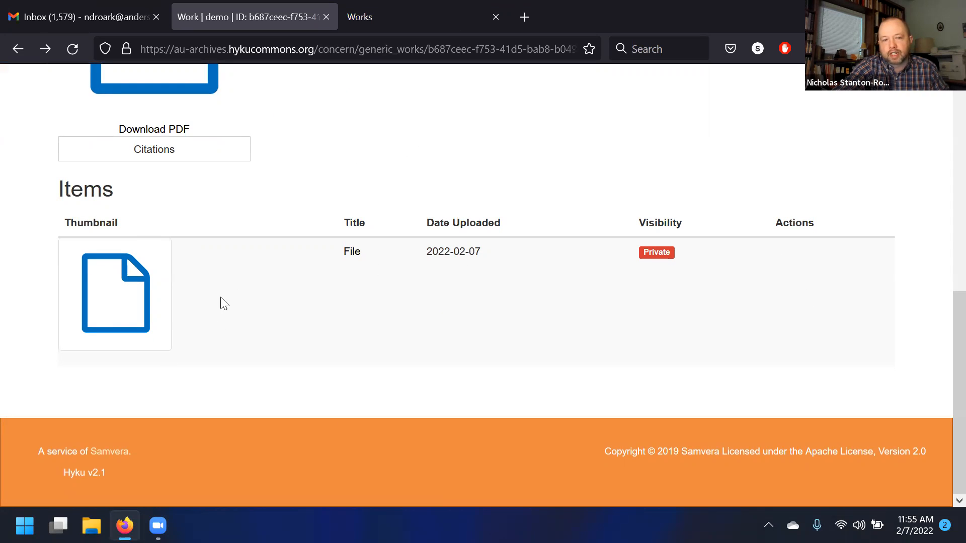
{"action": "double_click", "coordinate": [353, 254]}
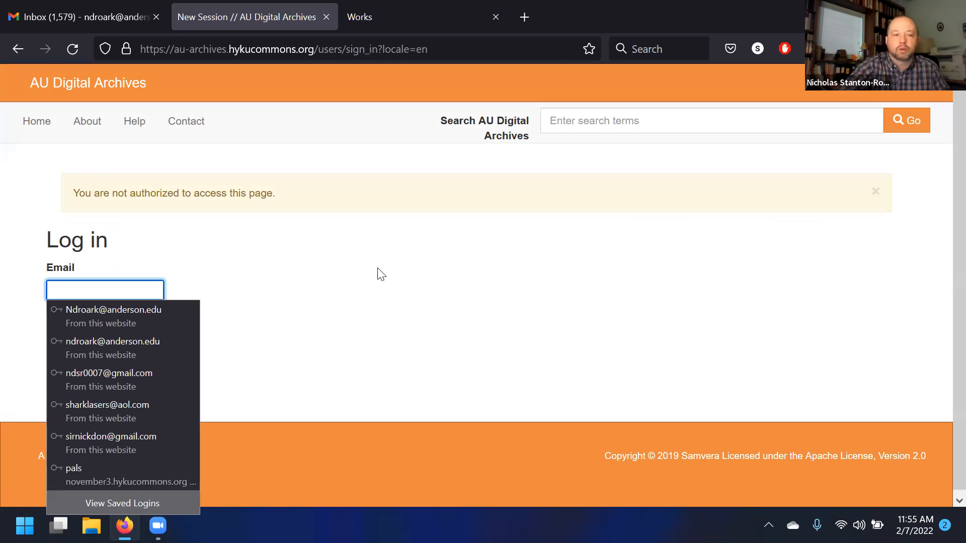
{"action": "left_click", "coordinate": [381, 272]}
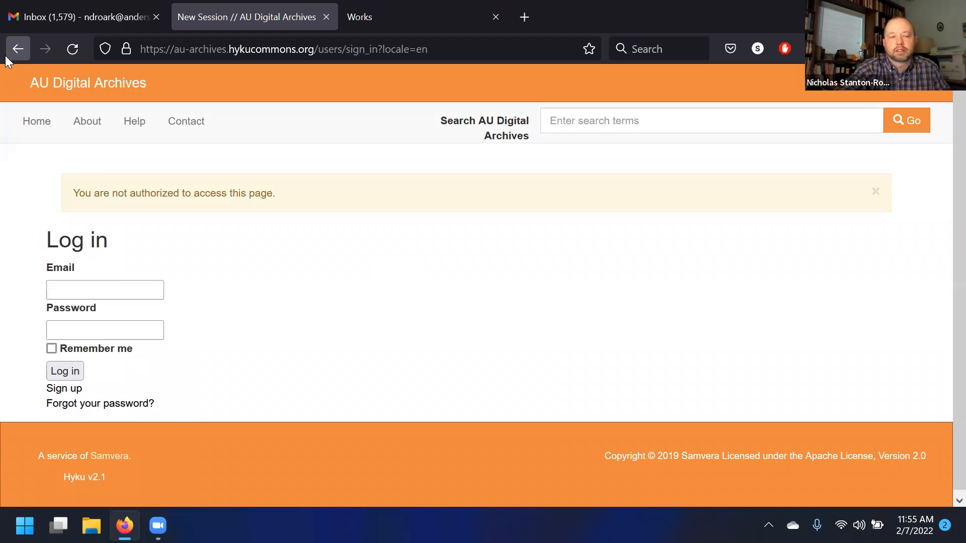
{"action": "left_click", "coordinate": [18, 49]}
- Review the public work page and its Items section as a logged-out visitor
{"action": "scroll", "coordinate": [626, 236], "scroll_direction": "up", "scroll_amount": 3}
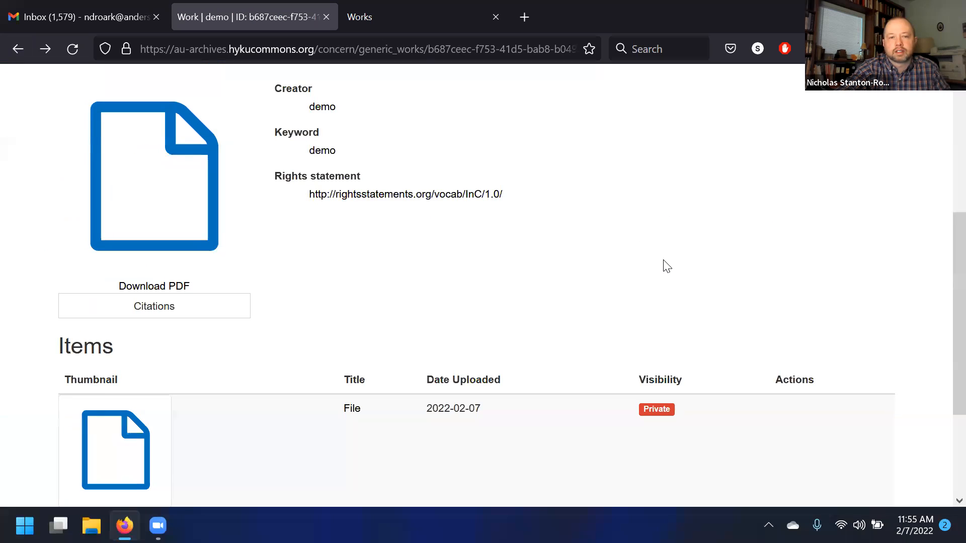
{"action": "scroll", "coordinate": [667, 266], "scroll_direction": "up", "scroll_amount": 2}
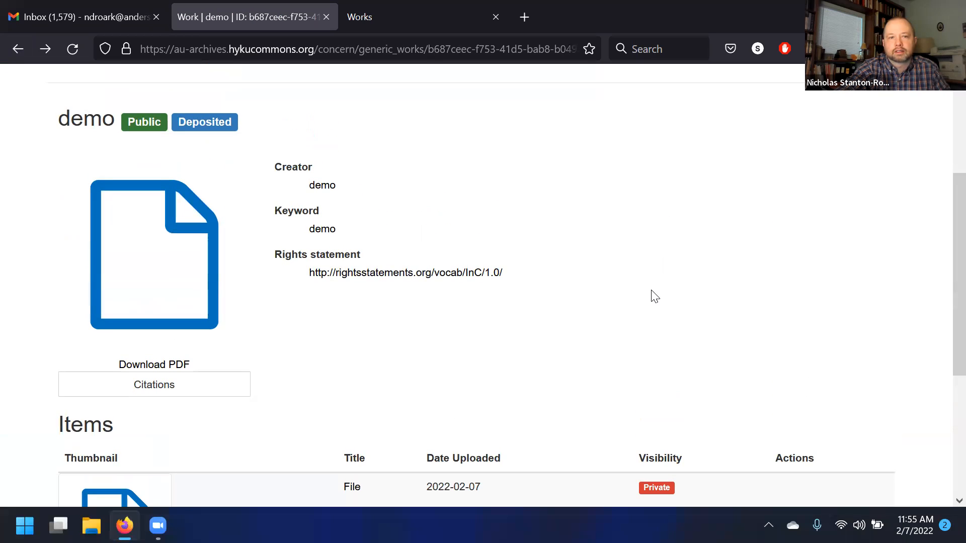
{"action": "scroll", "coordinate": [483, 237], "scroll_direction": "down", "scroll_amount": 6}
{"action": "scroll", "coordinate": [541, 315], "scroll_direction": "up", "scroll_amount": 8}
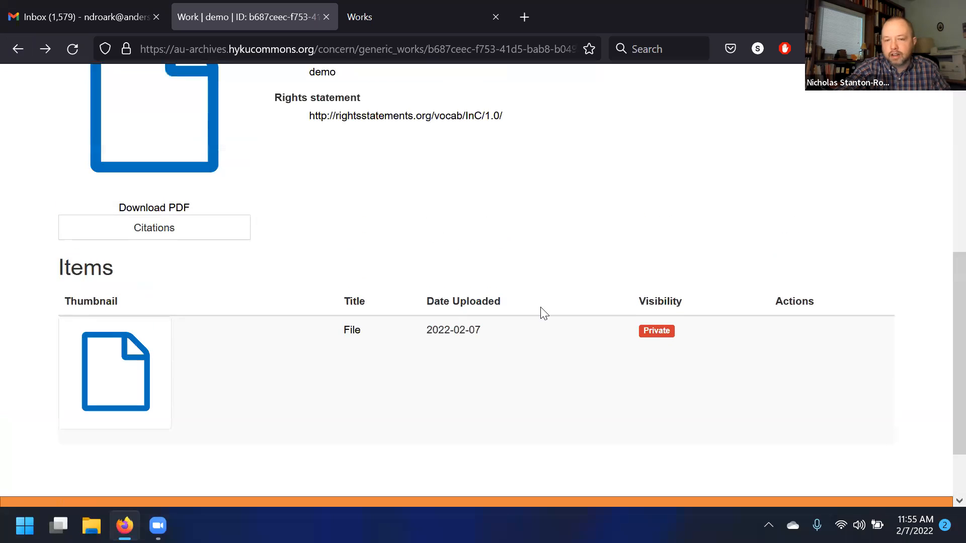
{"action": "scroll", "coordinate": [548, 307], "scroll_direction": "up", "scroll_amount": 2}
{"action": "scroll", "coordinate": [319, 267], "scroll_direction": "down", "scroll_amount": 8}
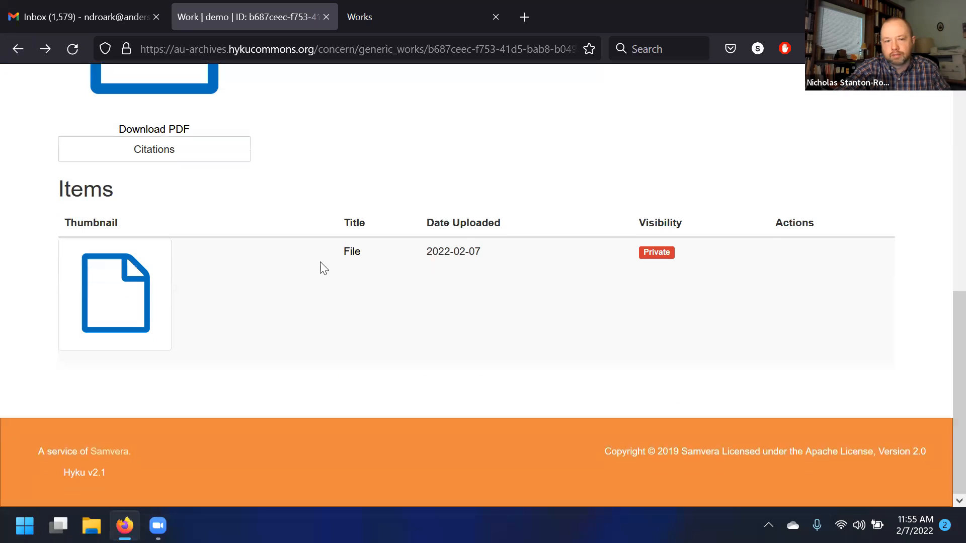
{"action": "scroll", "coordinate": [592, 261], "scroll_direction": "up", "scroll_amount": 6}
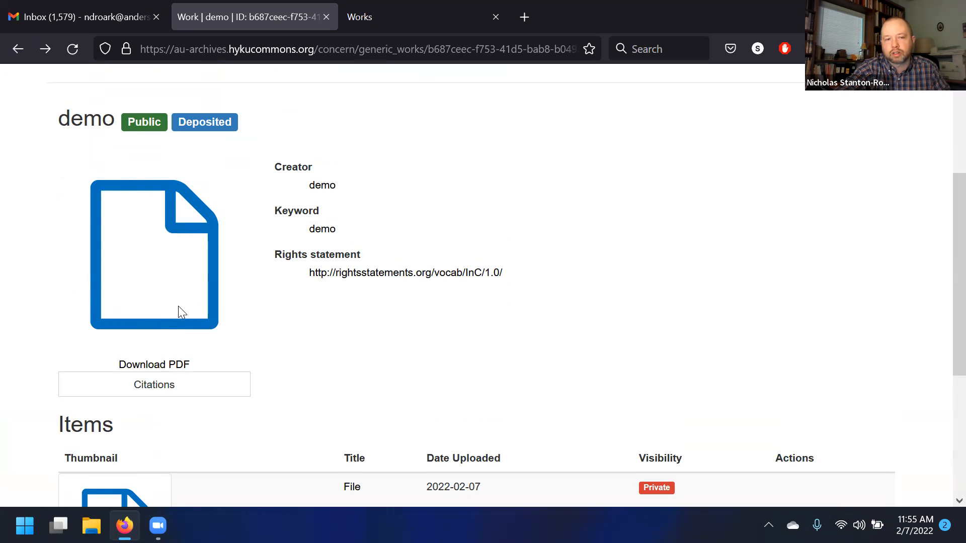
{"action": "scroll", "coordinate": [370, 254], "scroll_direction": "down", "scroll_amount": 6}
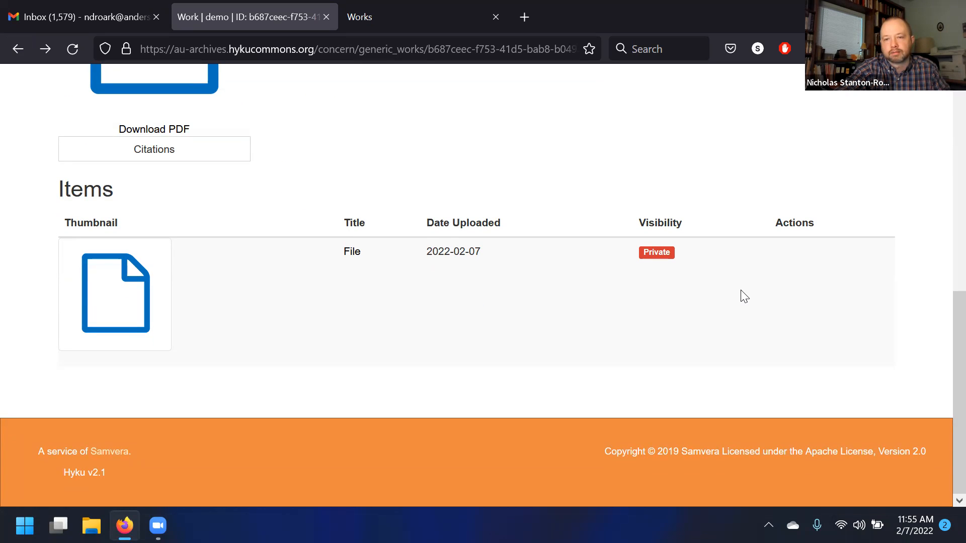
{"action": "scroll", "coordinate": [744, 297], "scroll_direction": "up", "scroll_amount": 10}
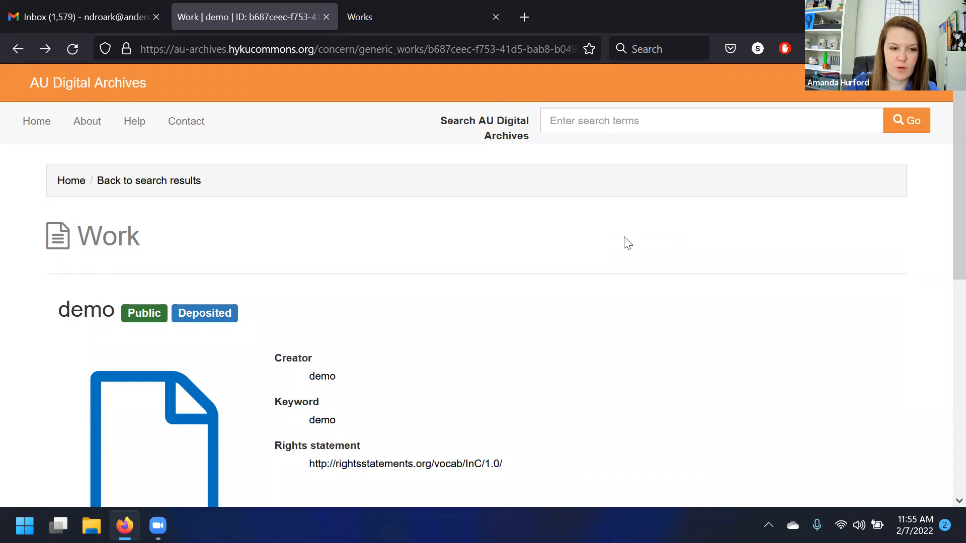
{"action": "scroll", "coordinate": [625, 239], "scroll_direction": "down", "scroll_amount": 3}
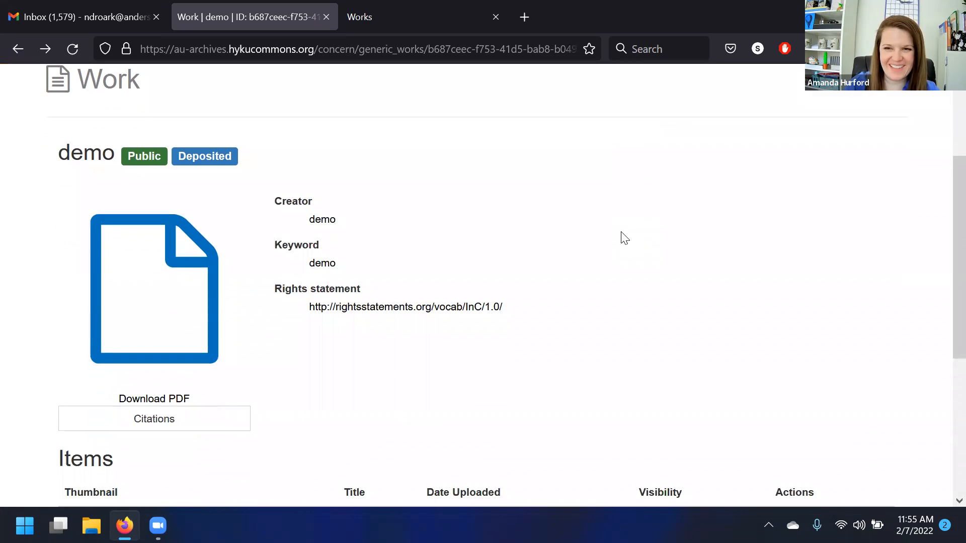
{"action": "scroll", "coordinate": [624, 238], "scroll_direction": "down", "scroll_amount": 5}
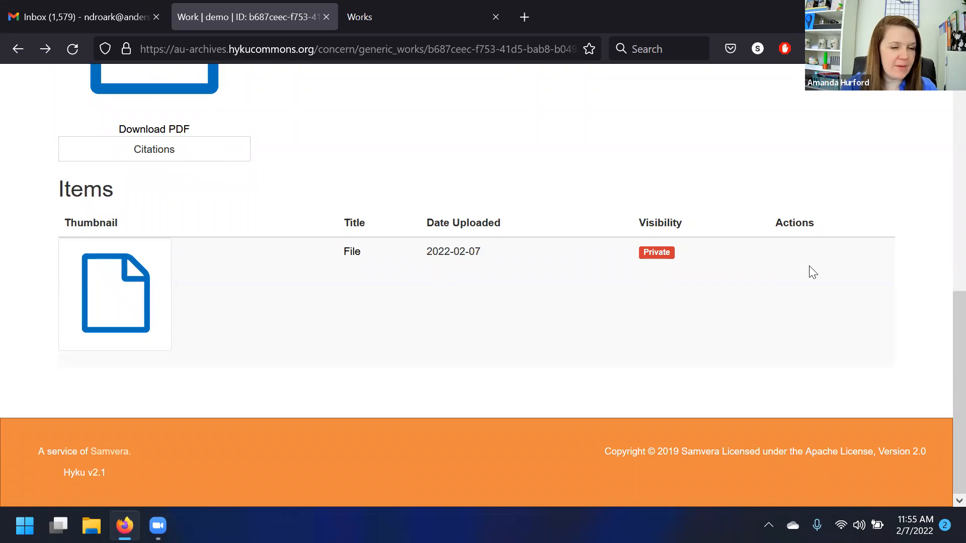
{"action": "scroll", "coordinate": [812, 272], "scroll_direction": "up", "scroll_amount": 2}
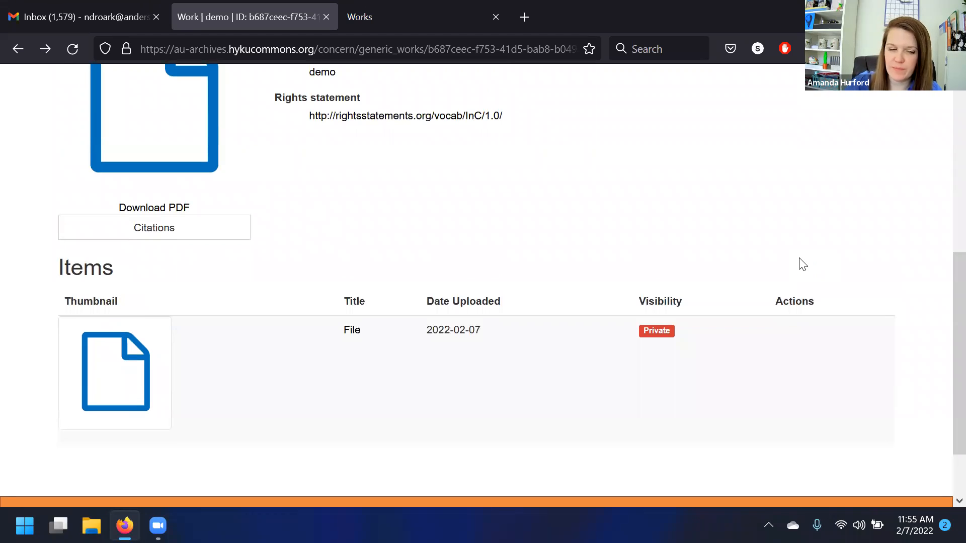